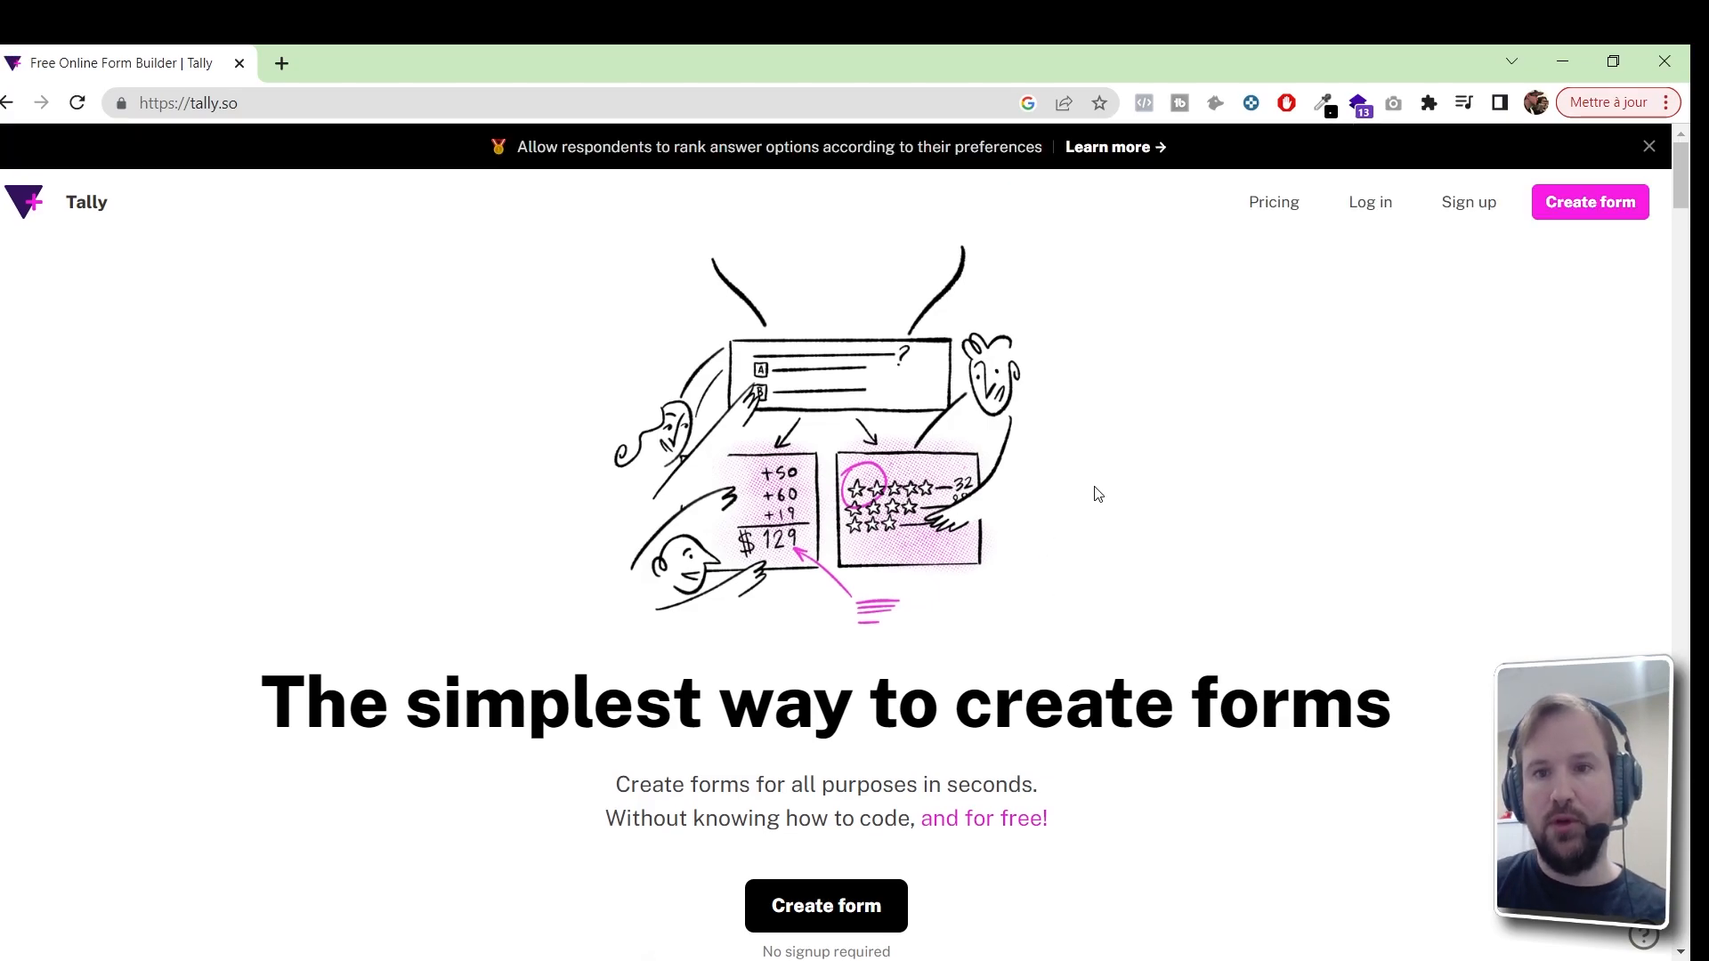
Open the sign-up page and fill in the first and last name fields
left_click(1469, 206)
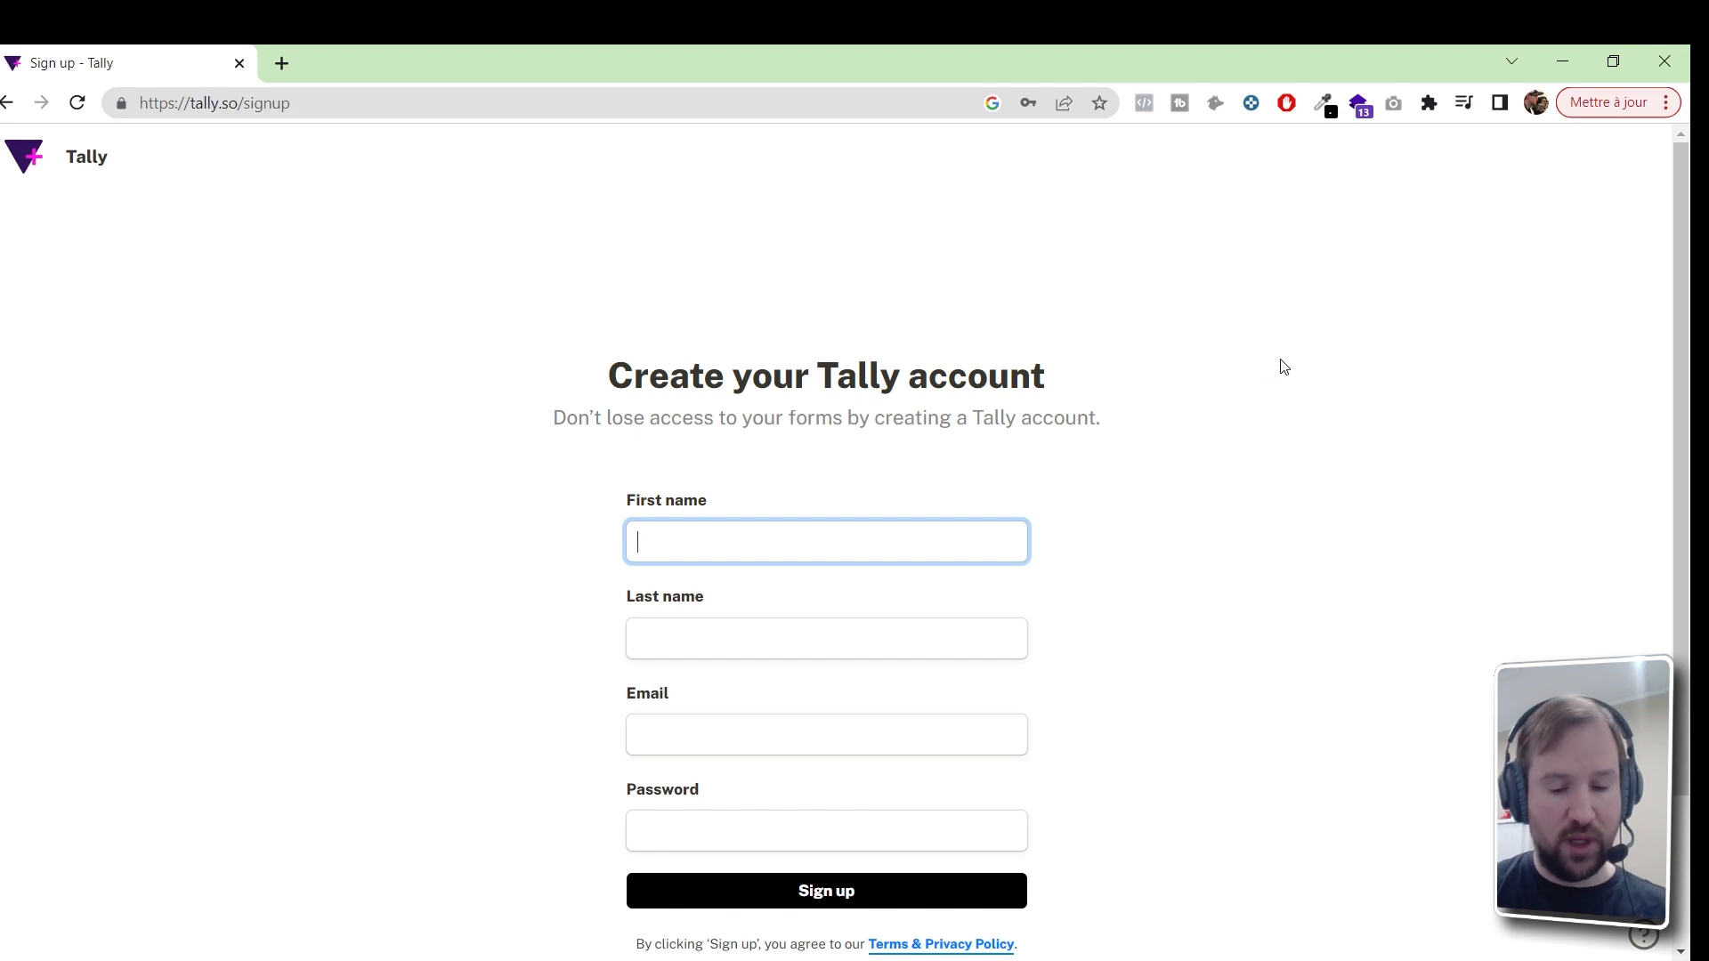
key("Tab")
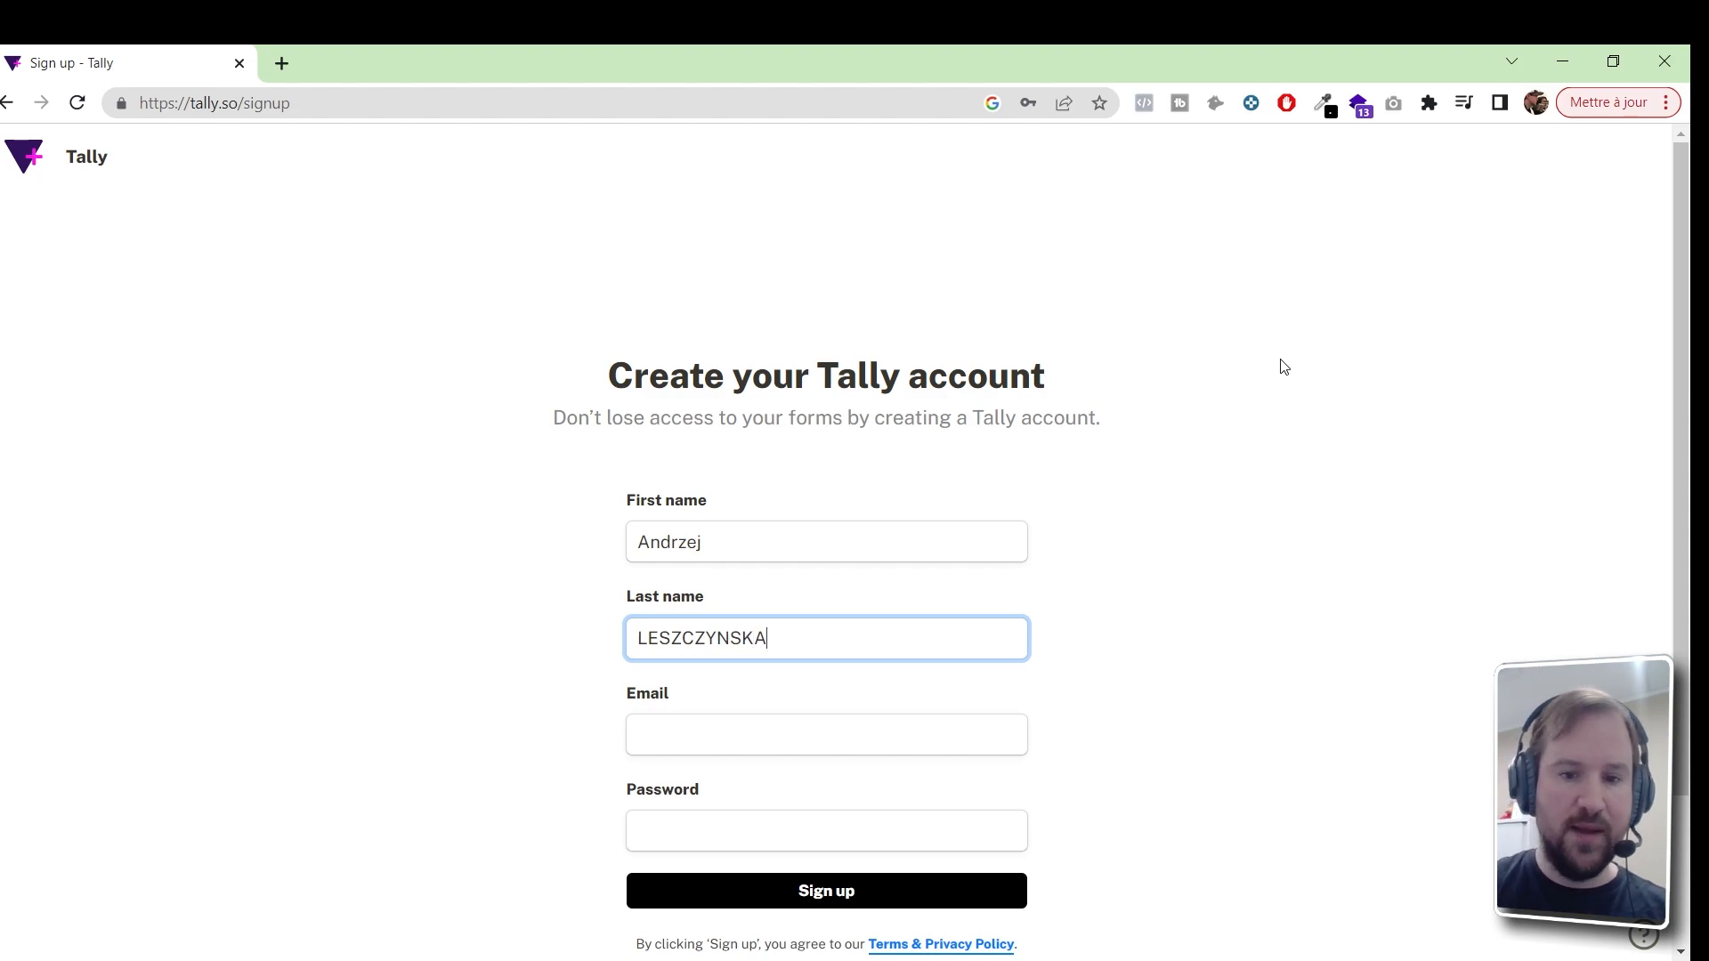
key("Tab")
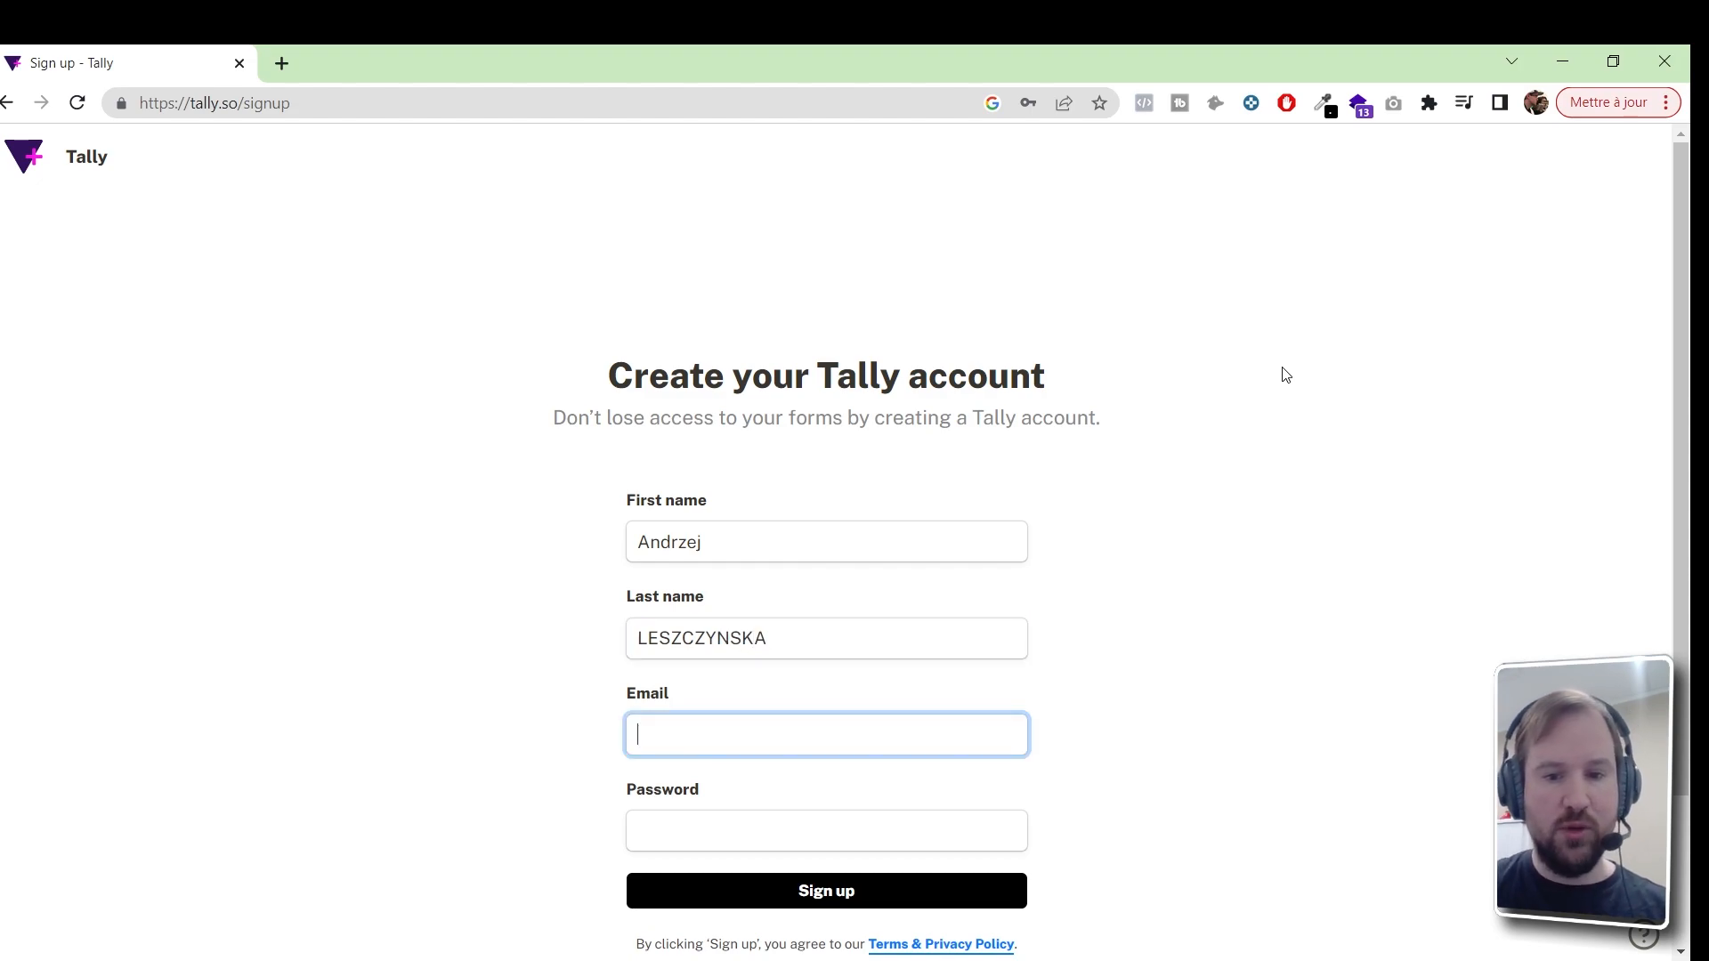
Enter the account e-mail address, correcting typos along the way
scroll(1289, 400, "down", 2)
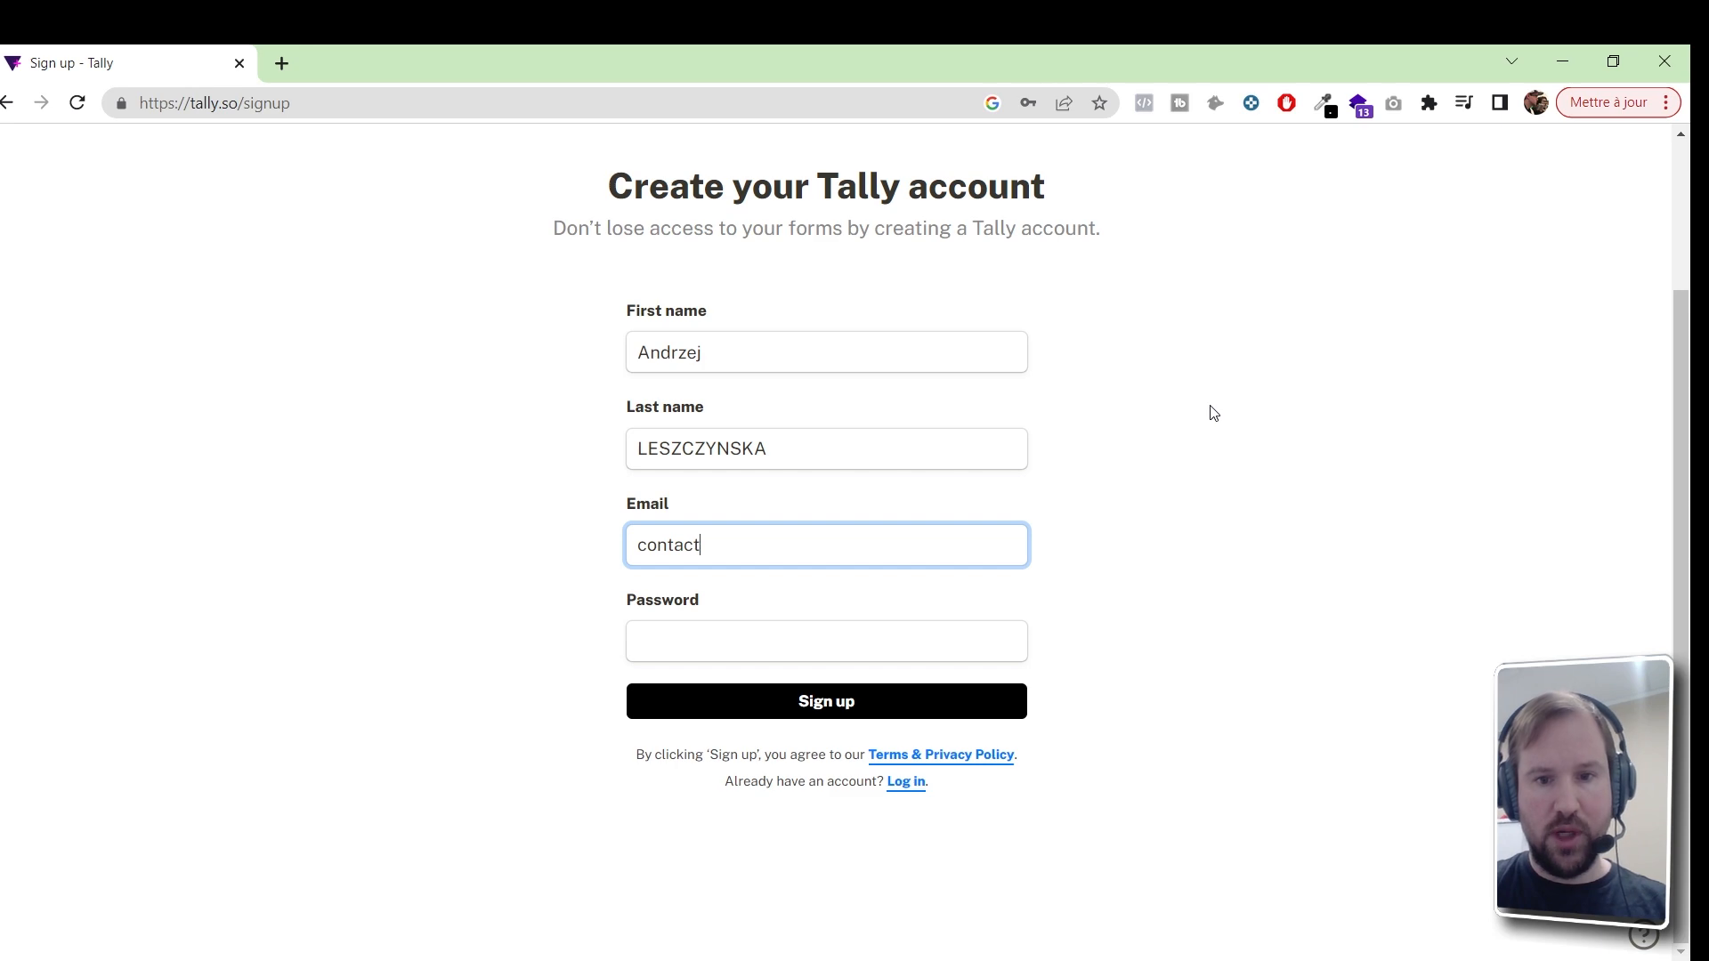
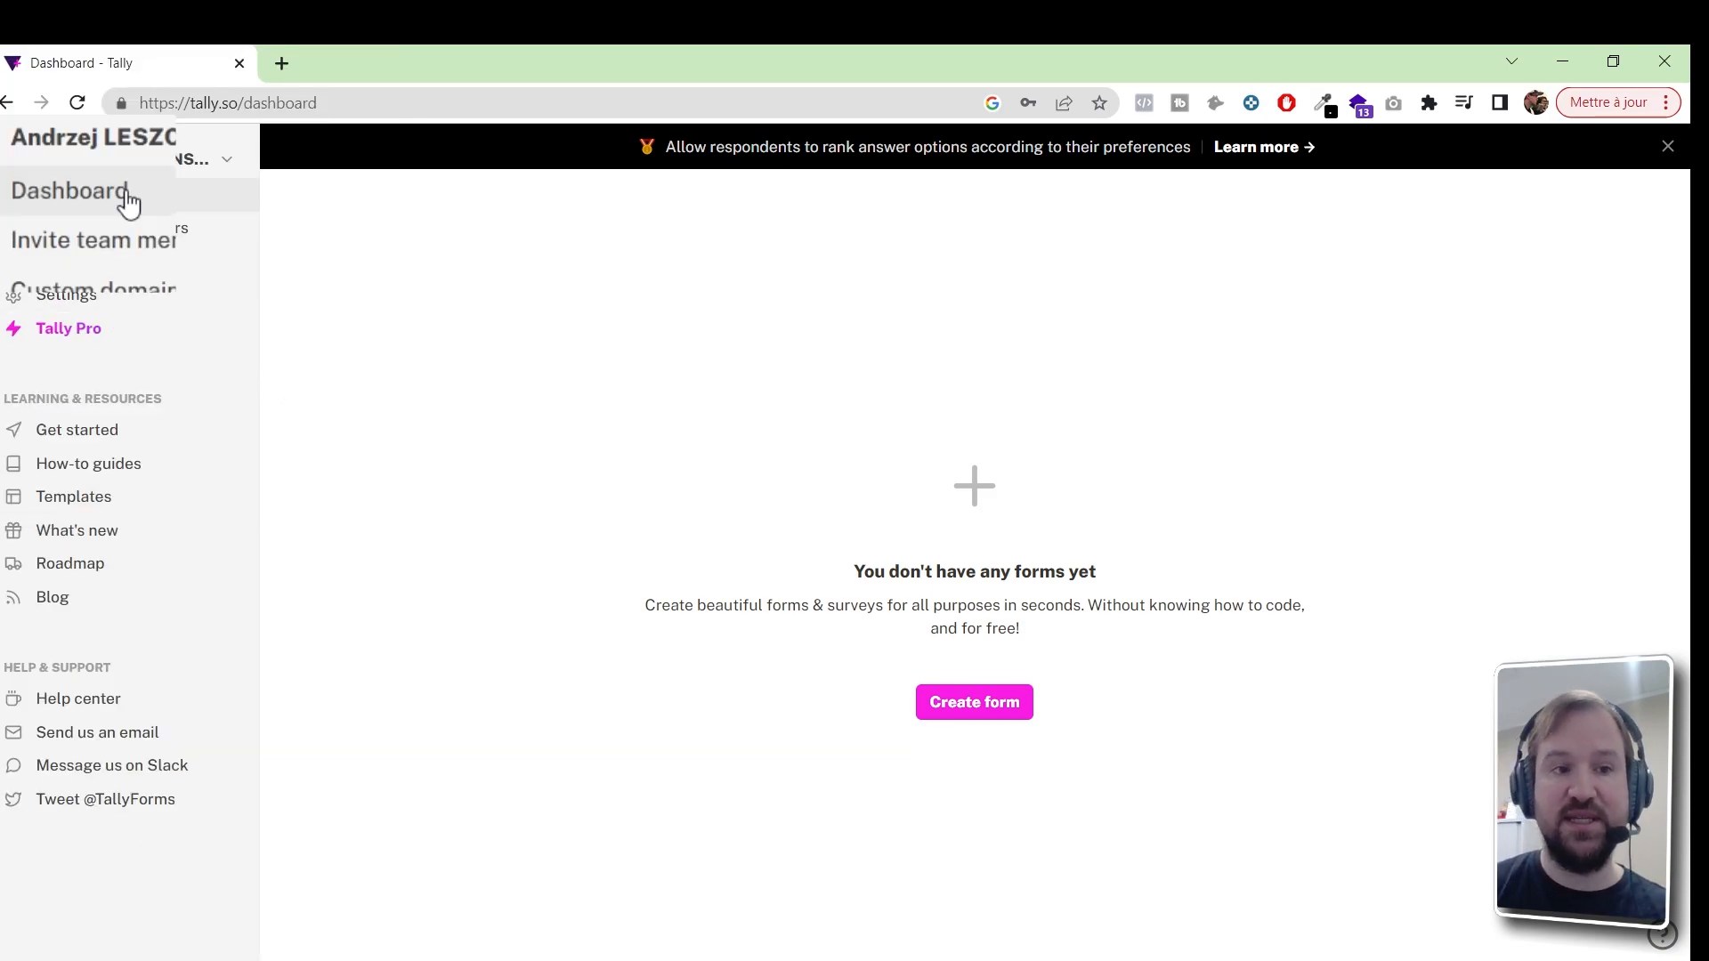
Create a blank form titled 'Formulaire QUALIOPI' and continue to the empty editor
left_click(978, 709)
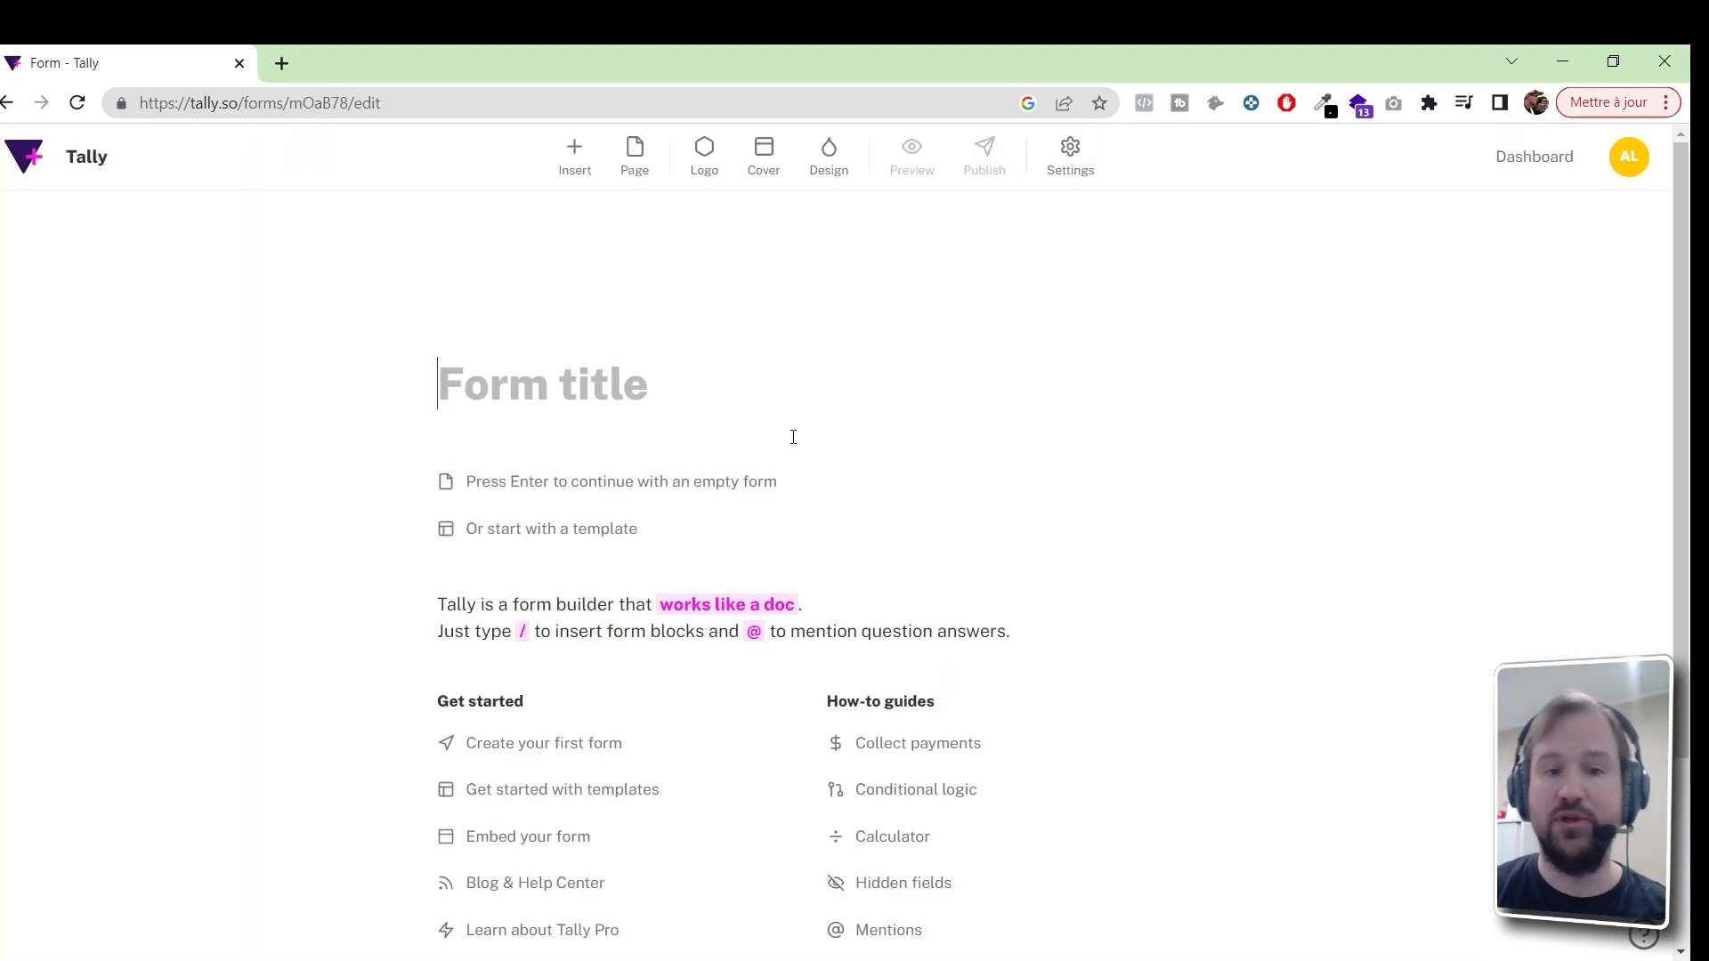
type("Formulaire QUALIOPI")
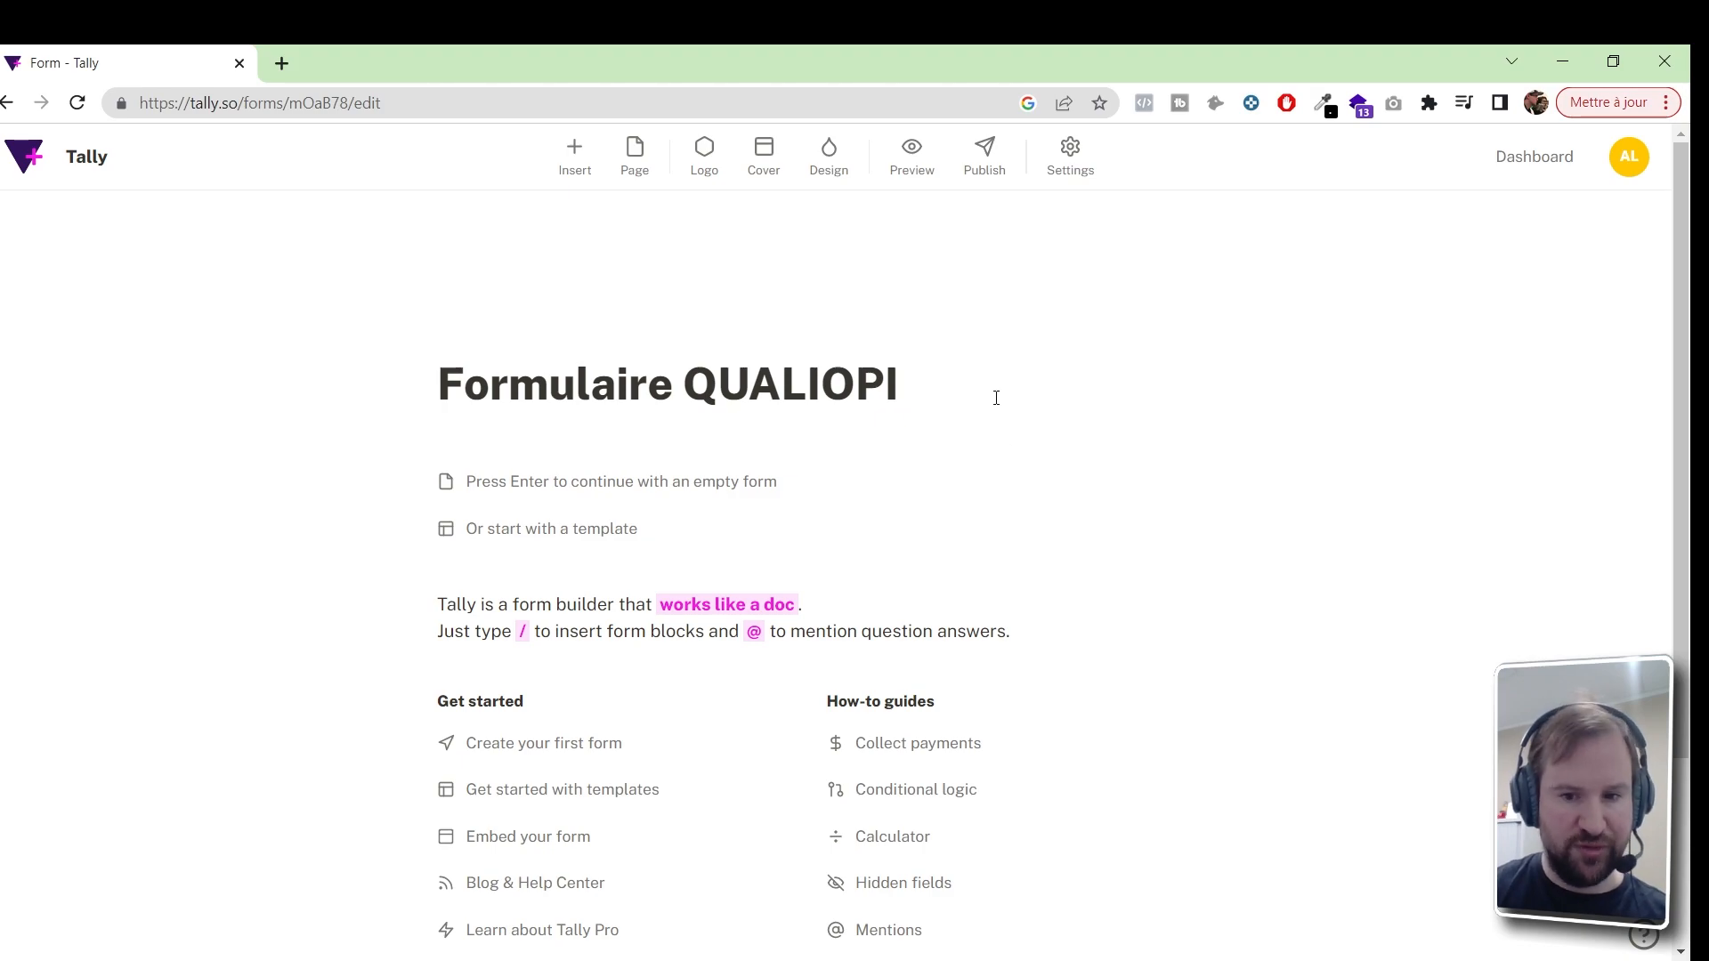
key("Return")
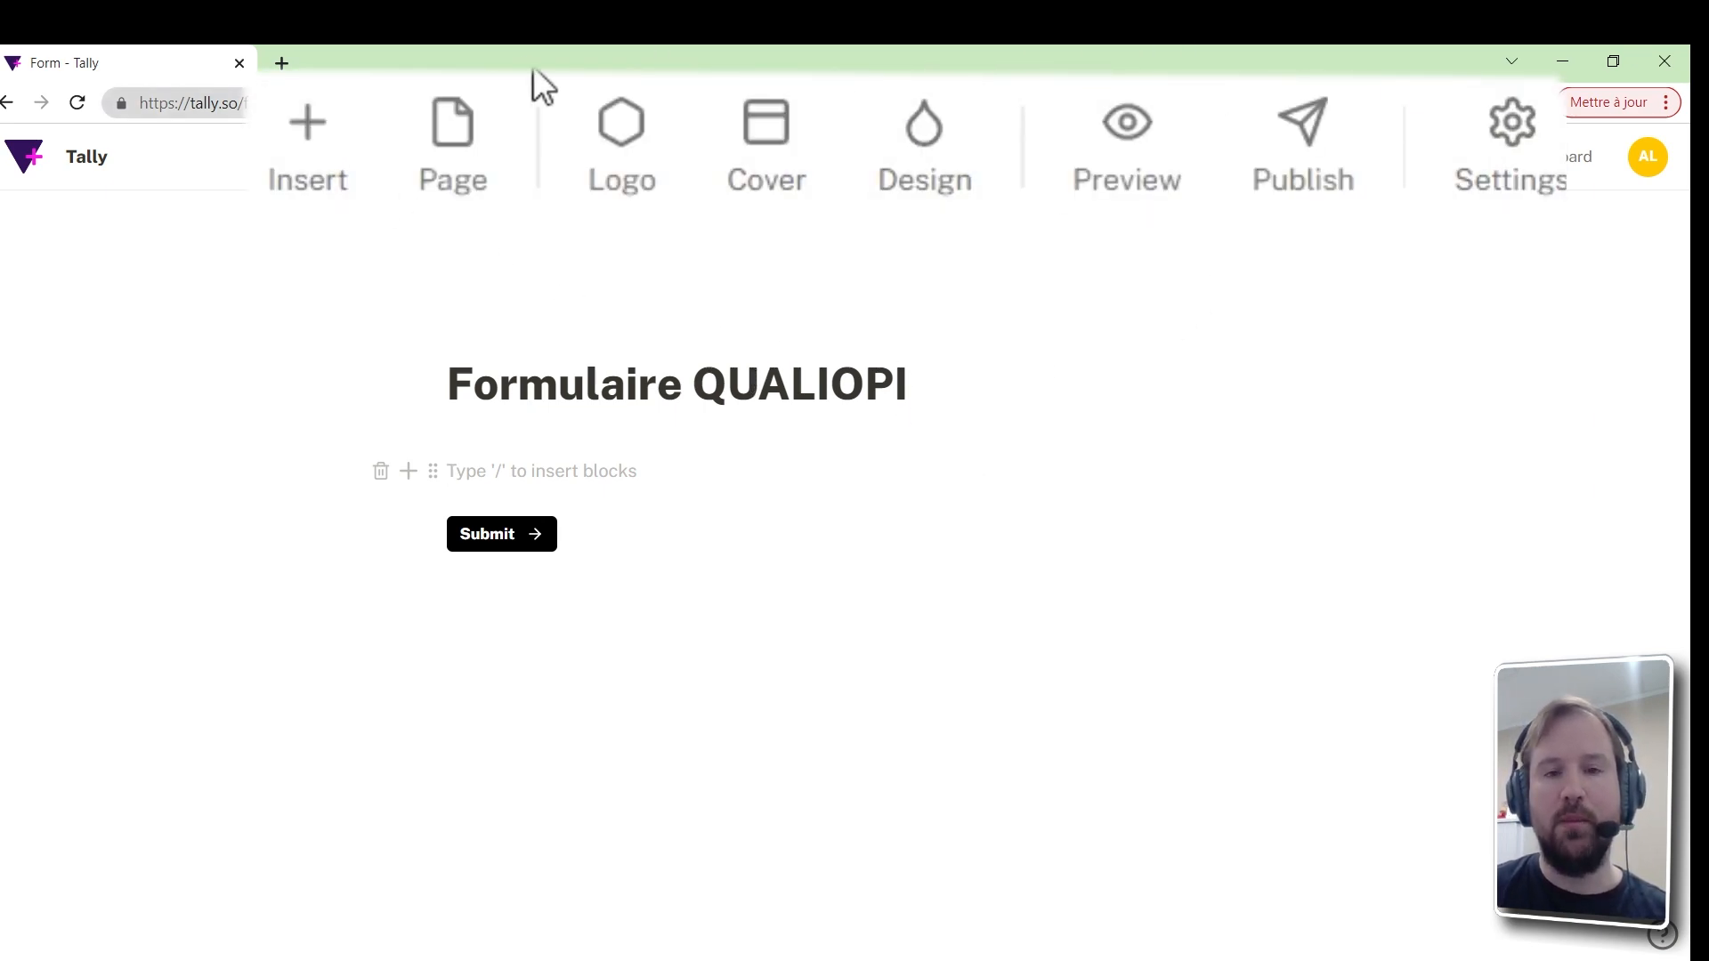
Add a logo and choose a Custom theme with a blue #007aff background
left_click(655, 145)
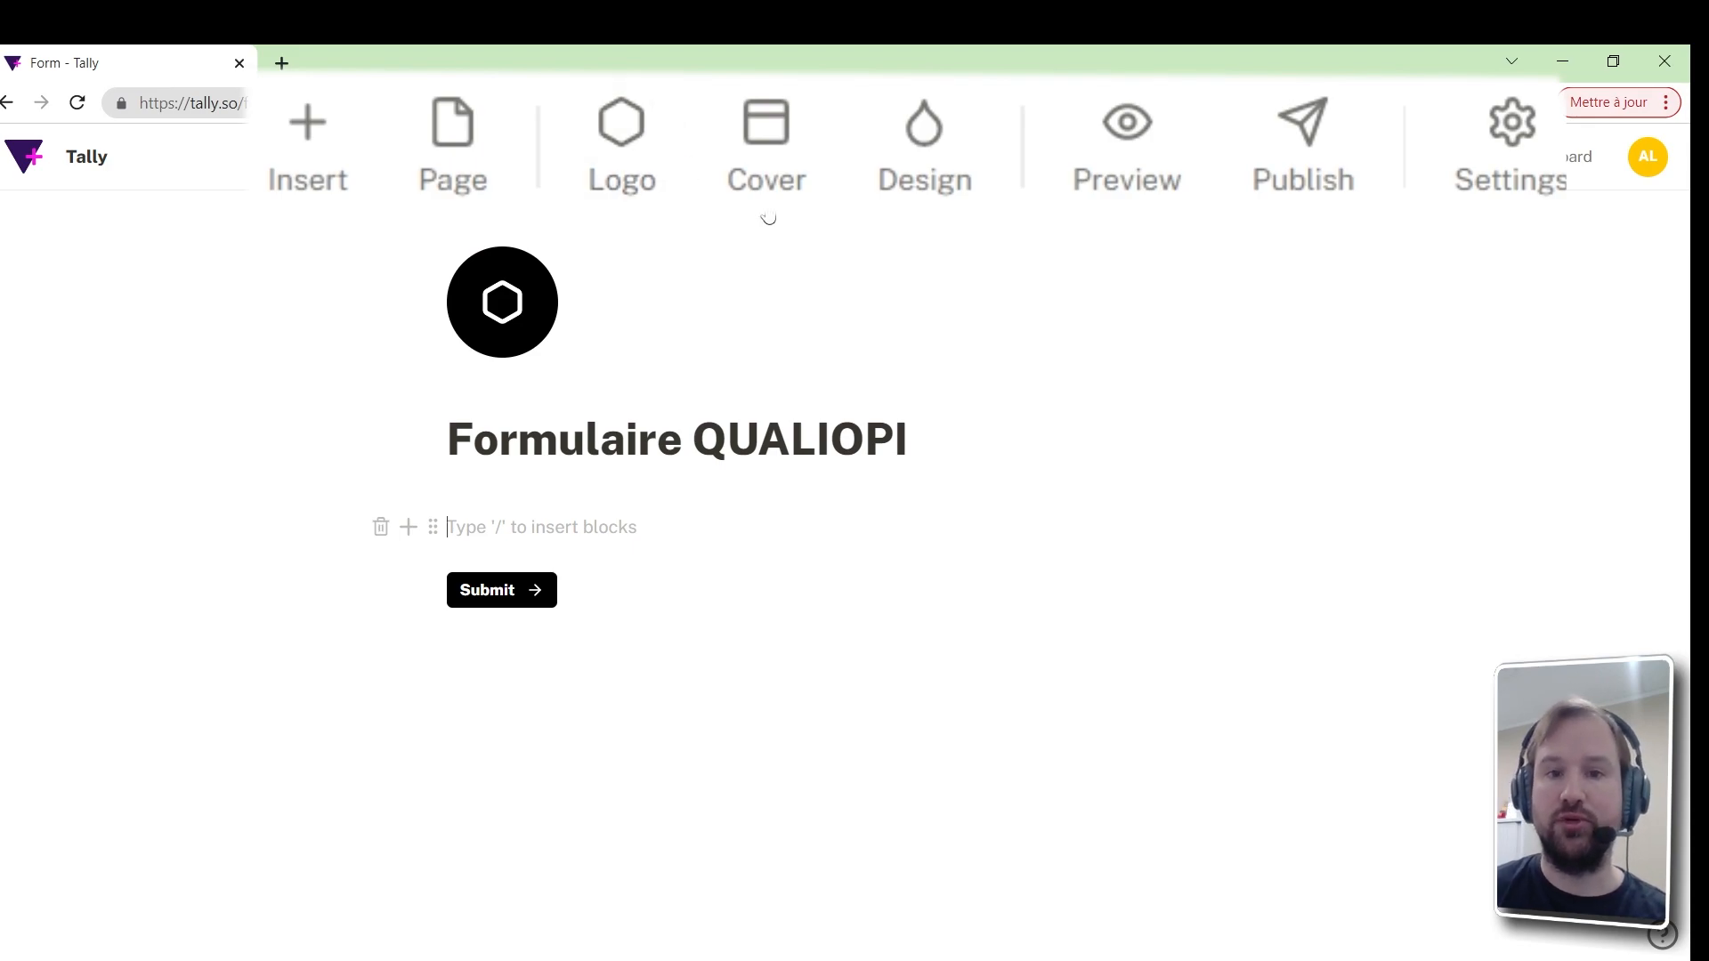
left_click(915, 182)
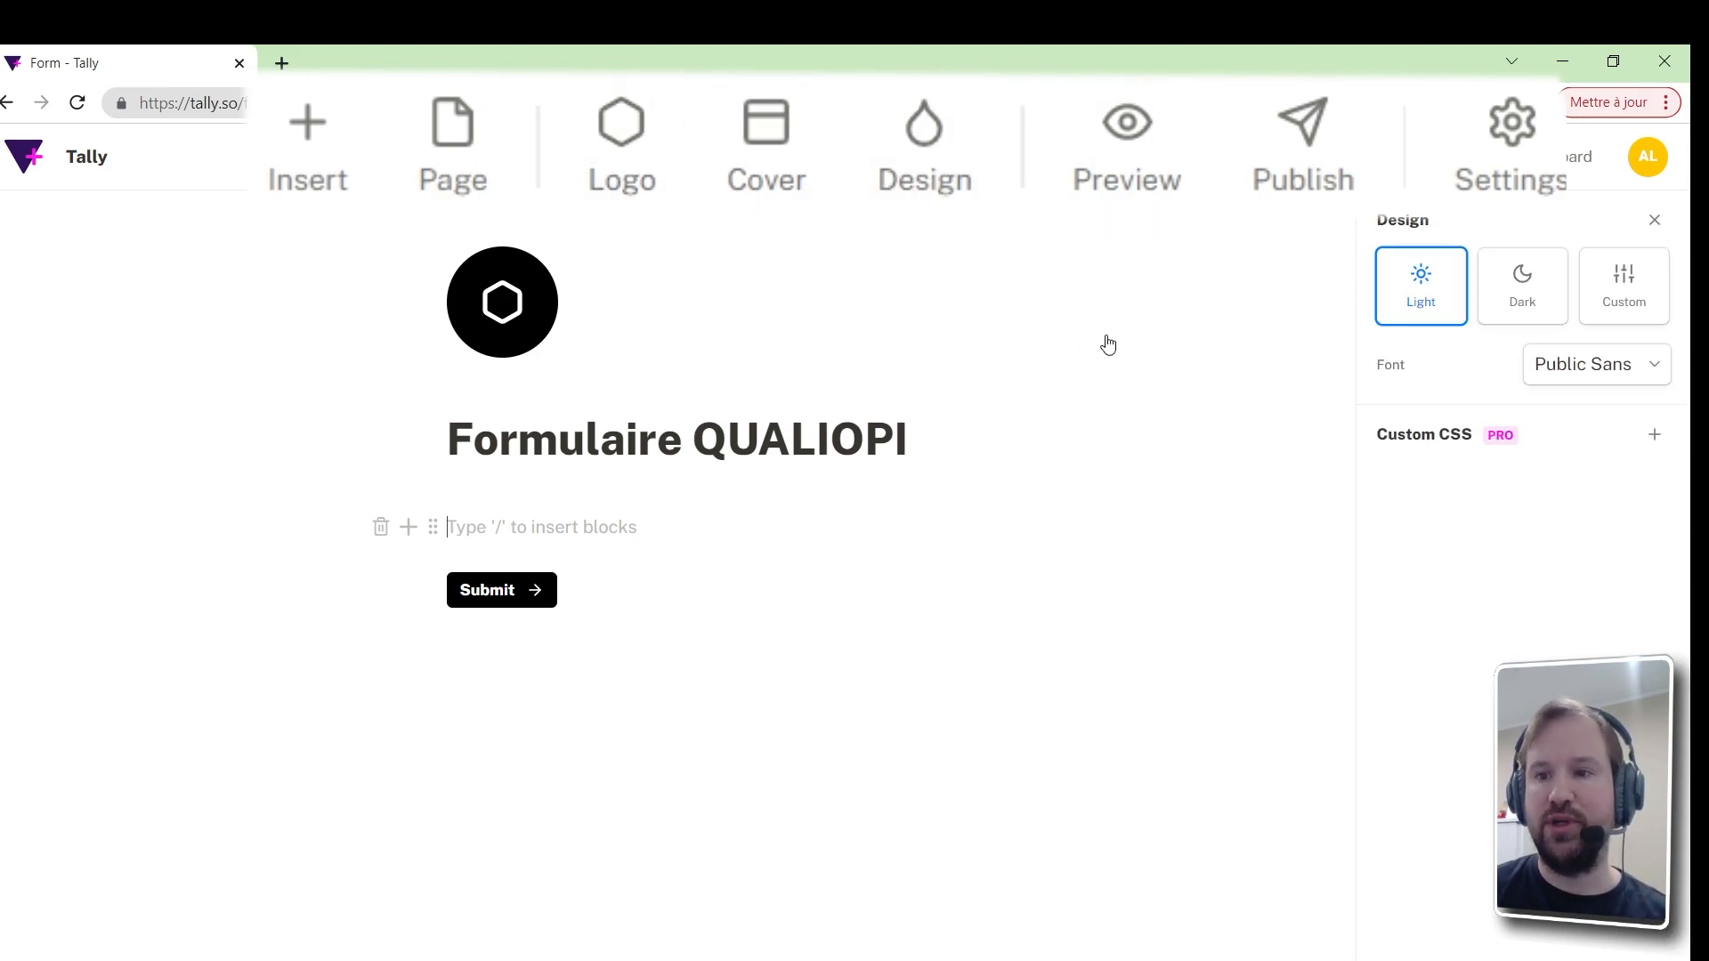
left_click(1530, 309)
left_click(1646, 309)
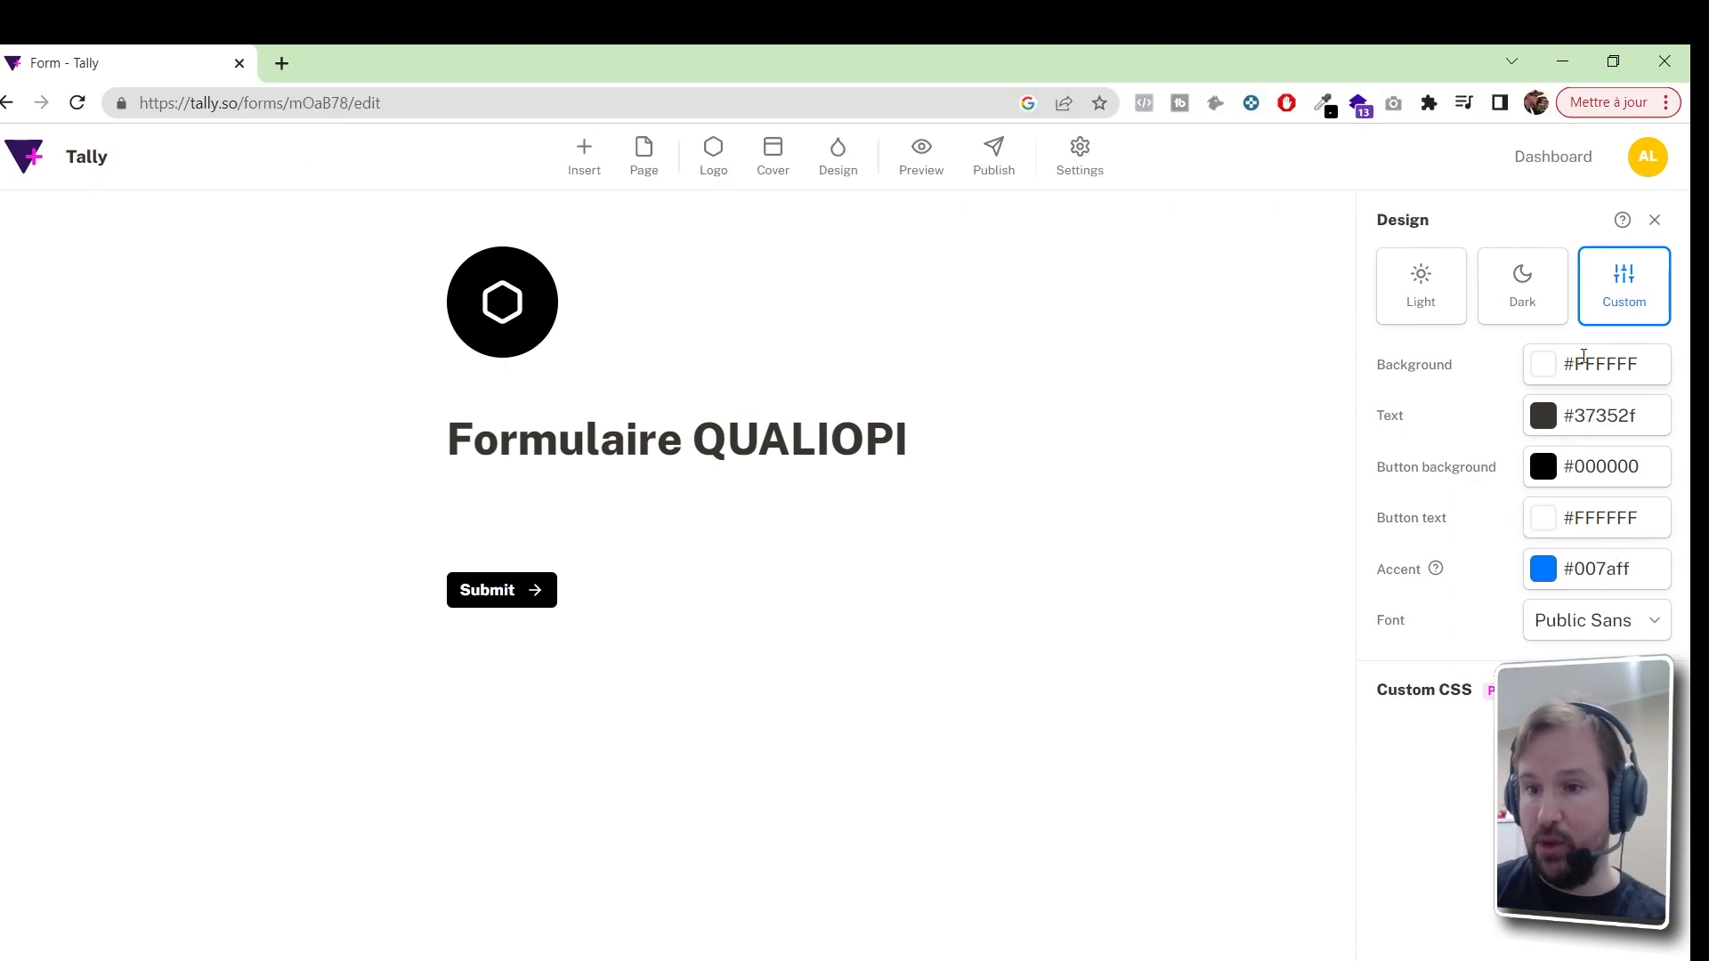
left_click(1601, 362)
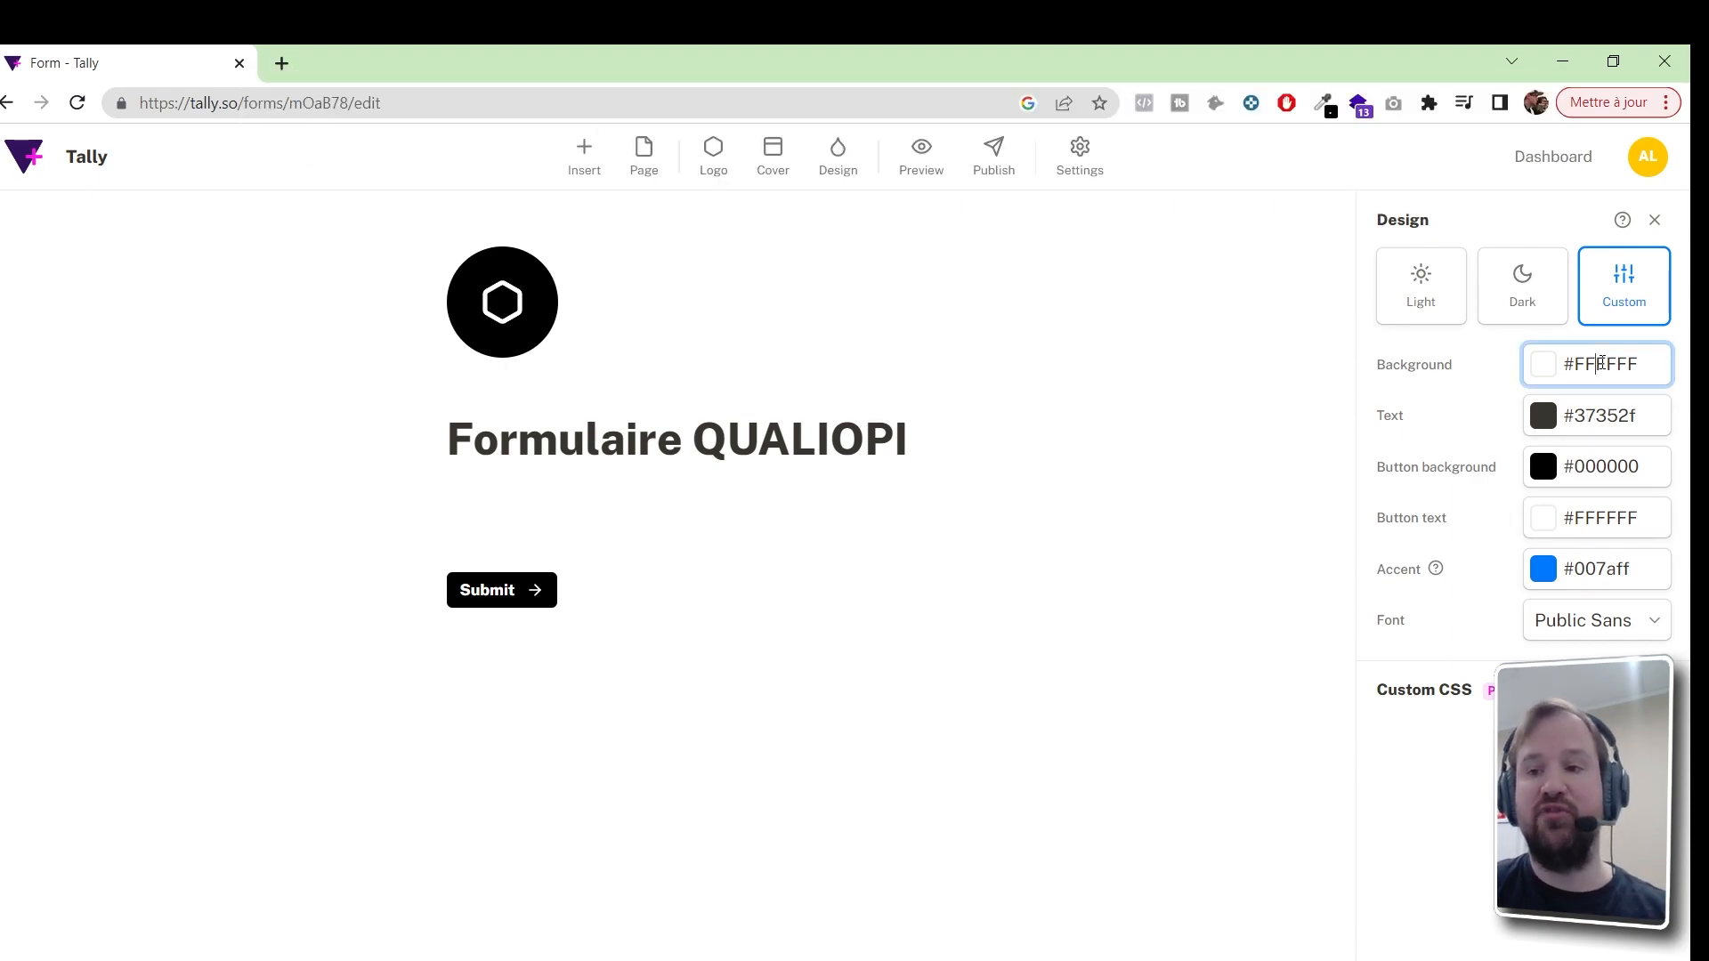
left_click(1545, 370)
left_click(1545, 371)
left_click(1547, 371)
left_click(1590, 643)
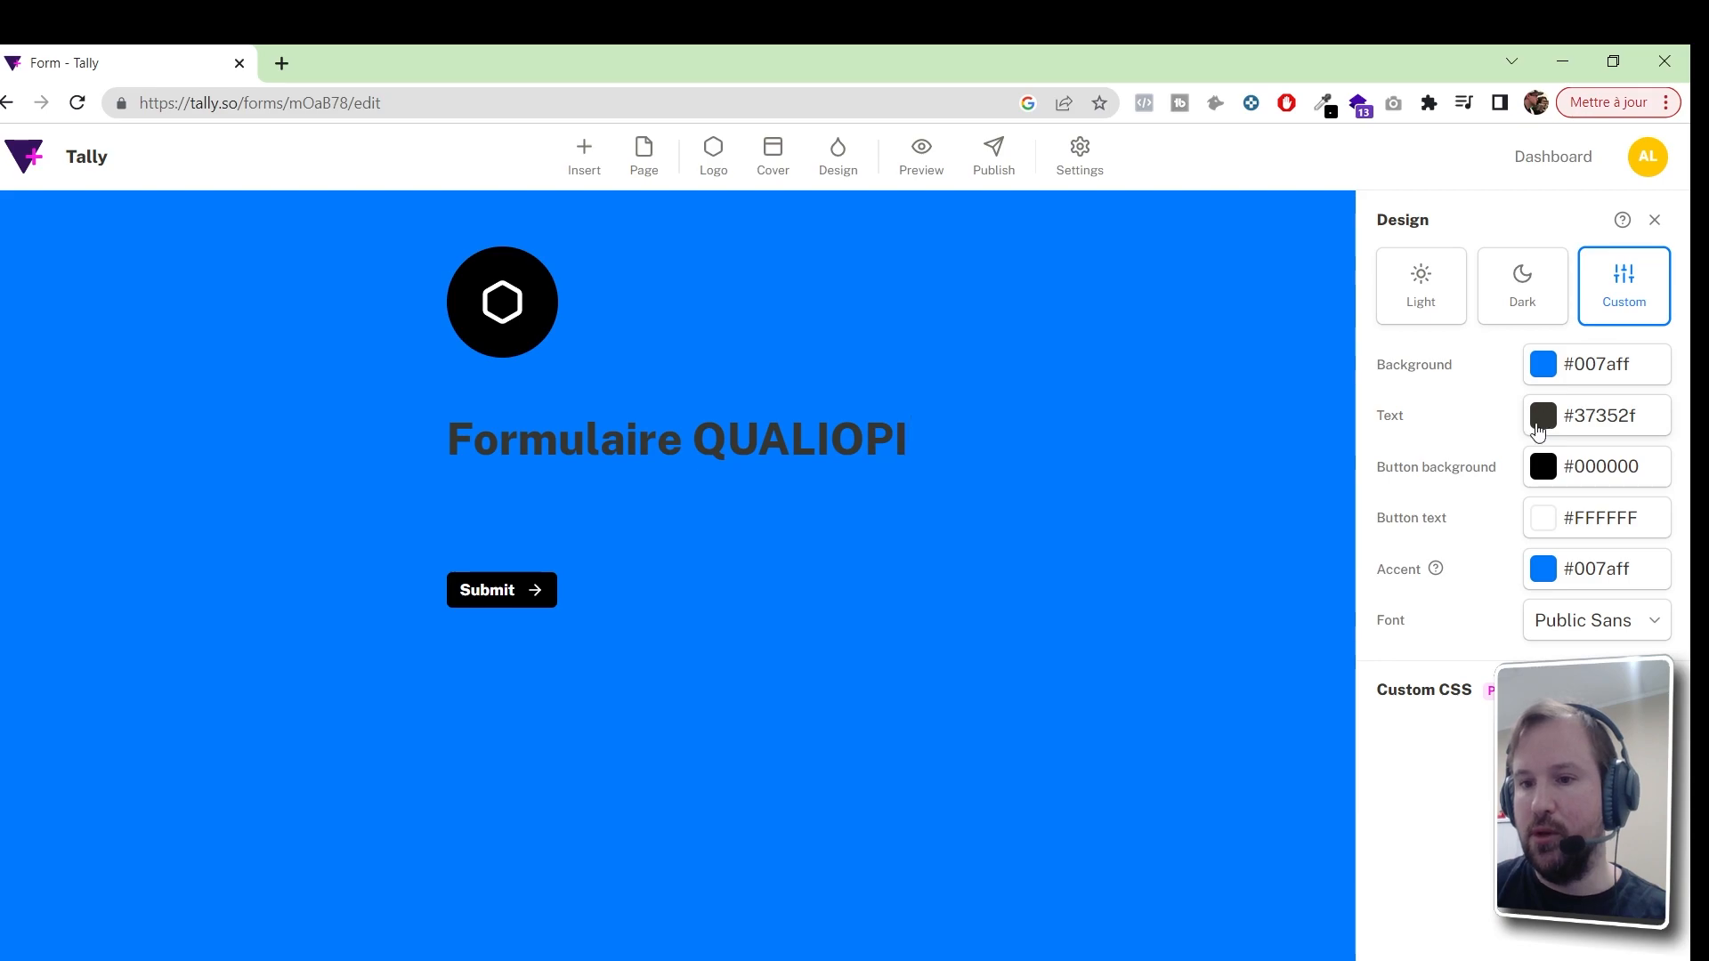
Set white text, a yellow #ffe148 button with green #90e499 text, and add a cover
left_click(1544, 425)
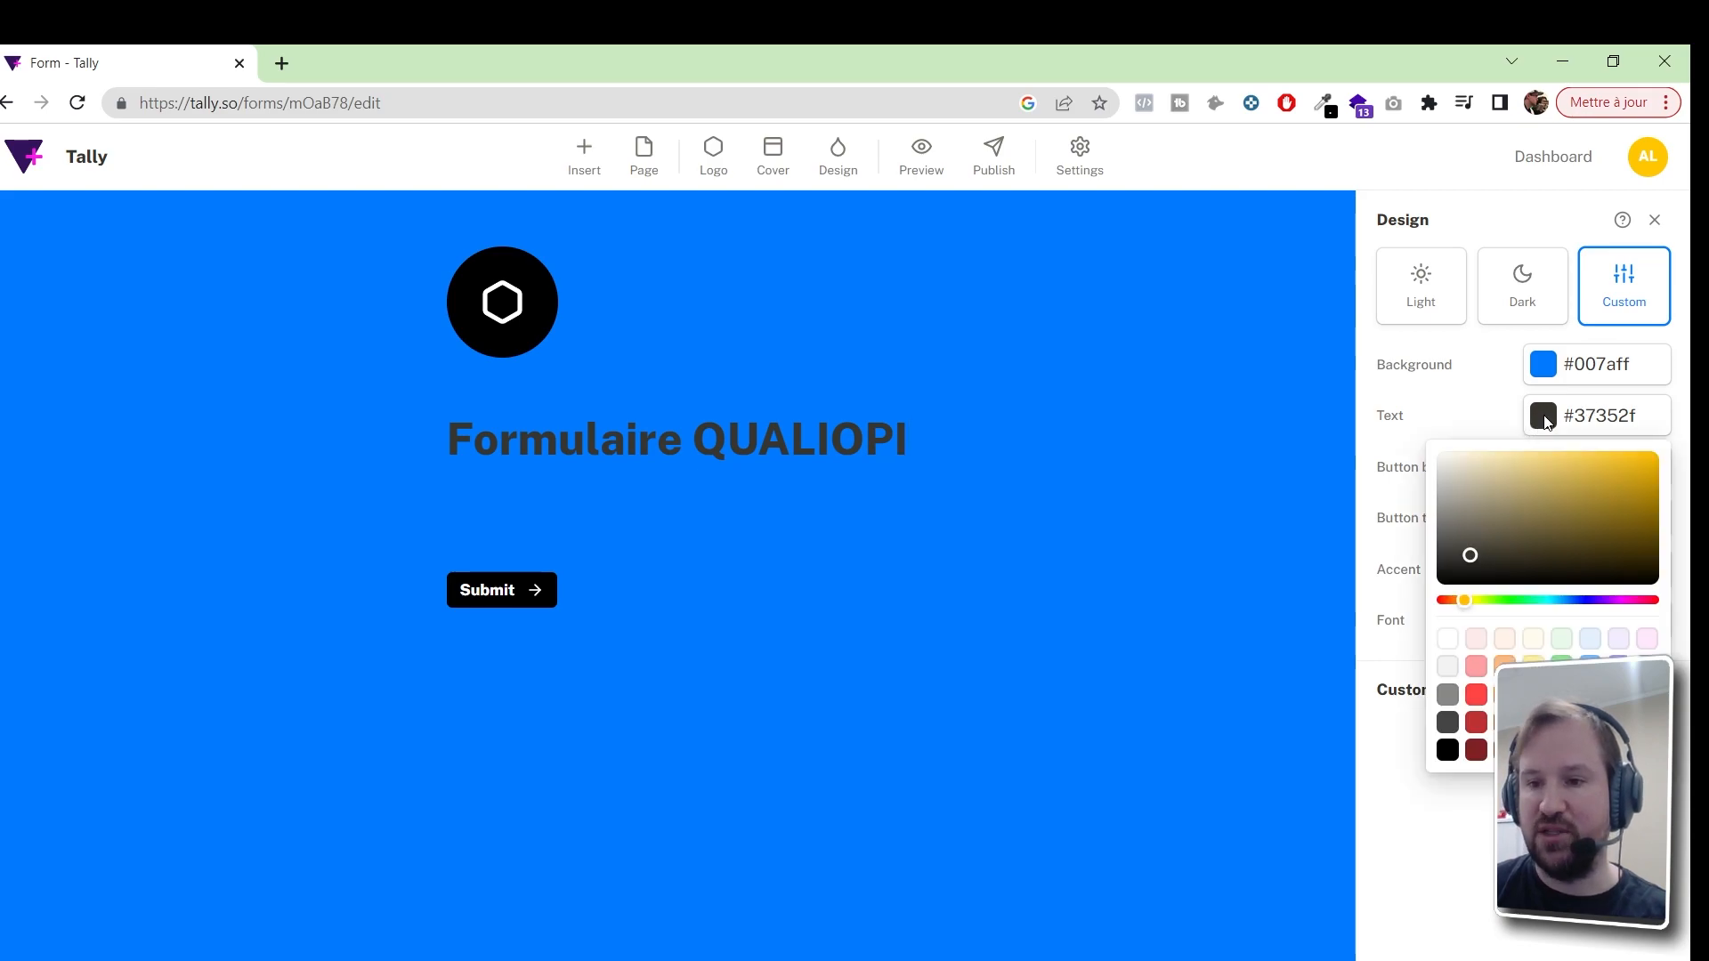
left_click(1447, 637)
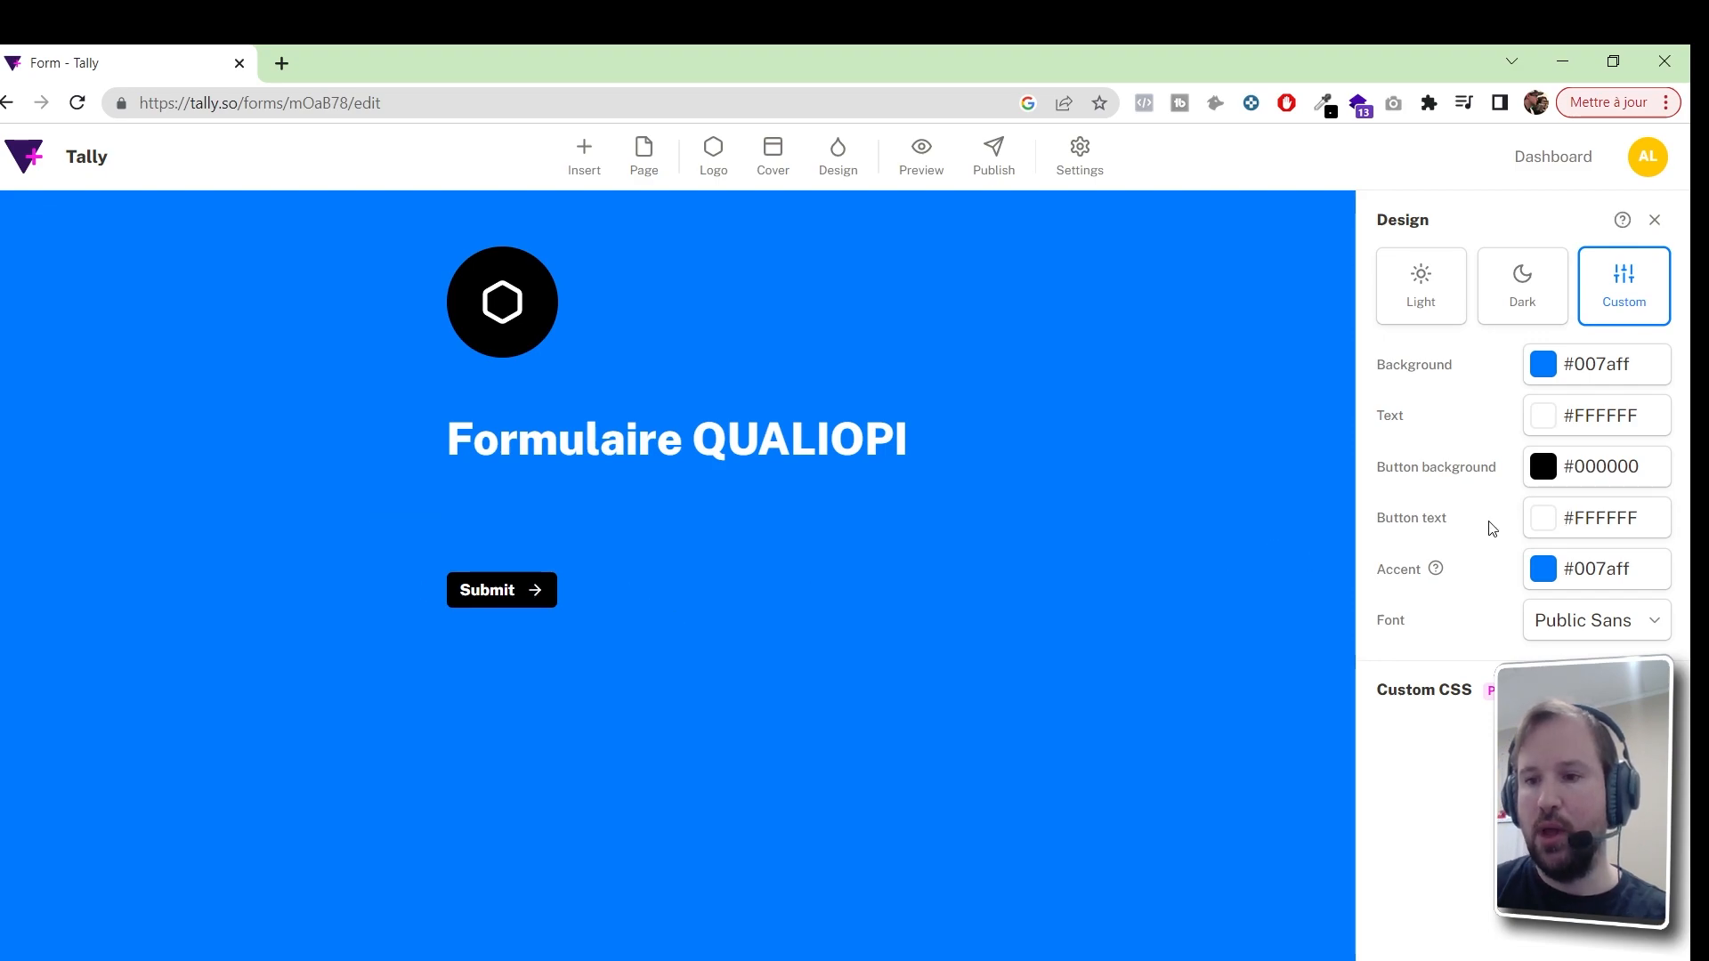
left_click(1542, 466)
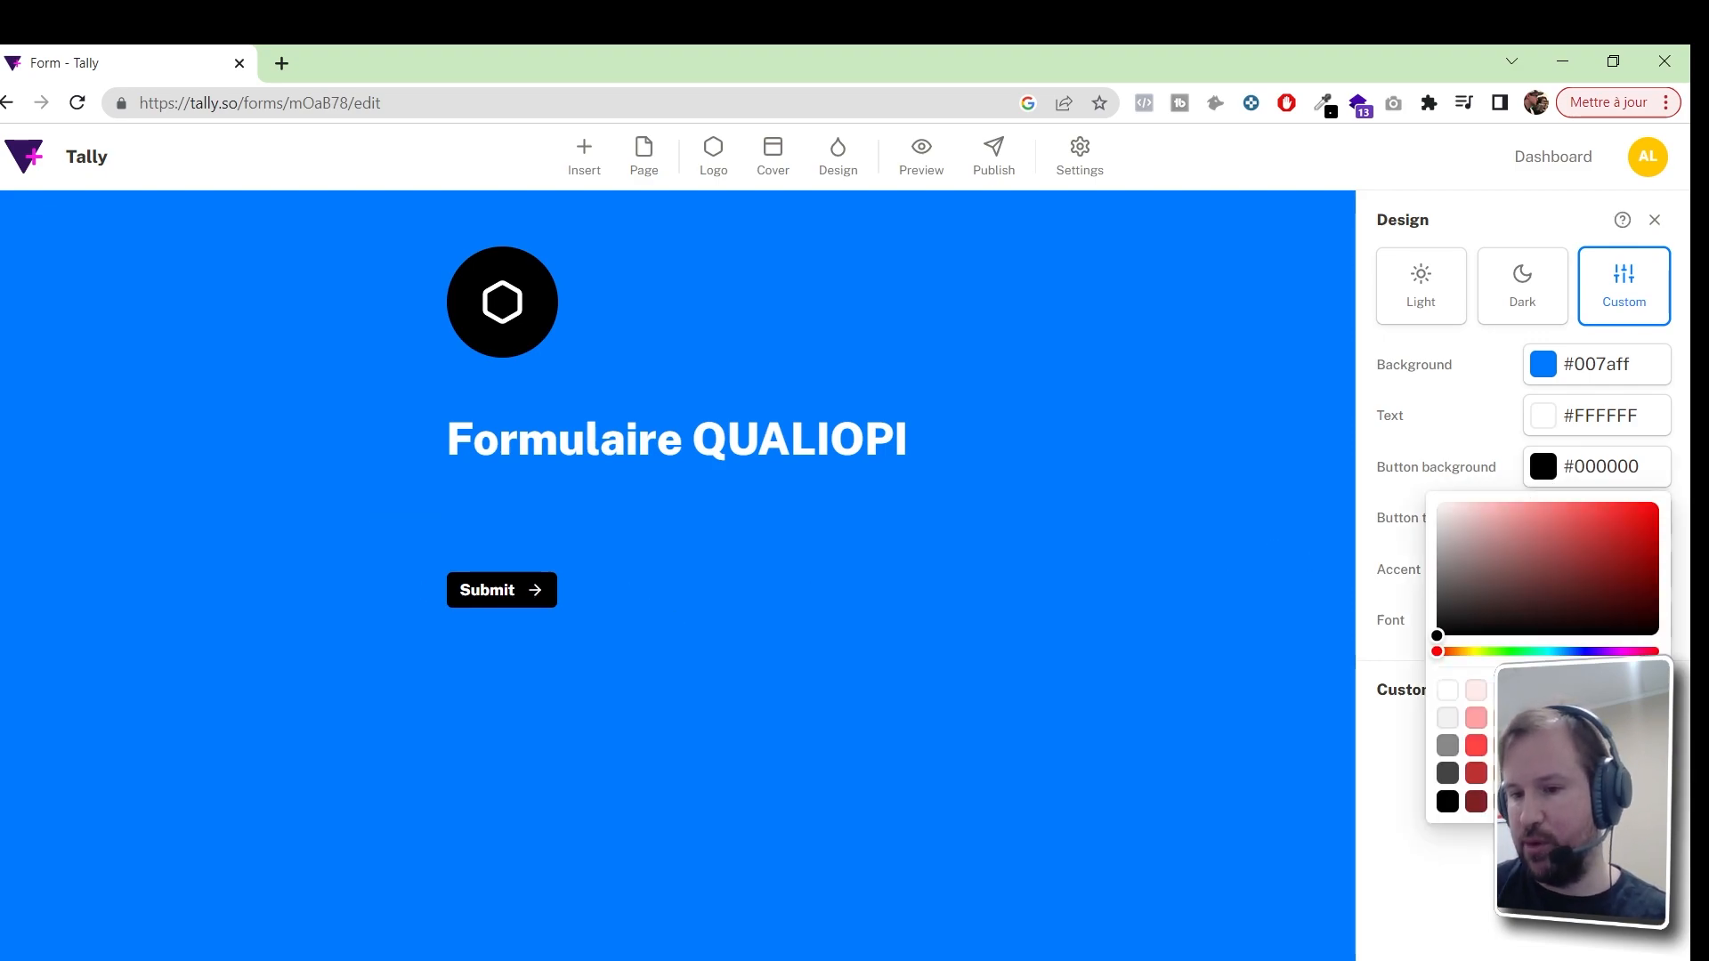
left_click(1533, 746)
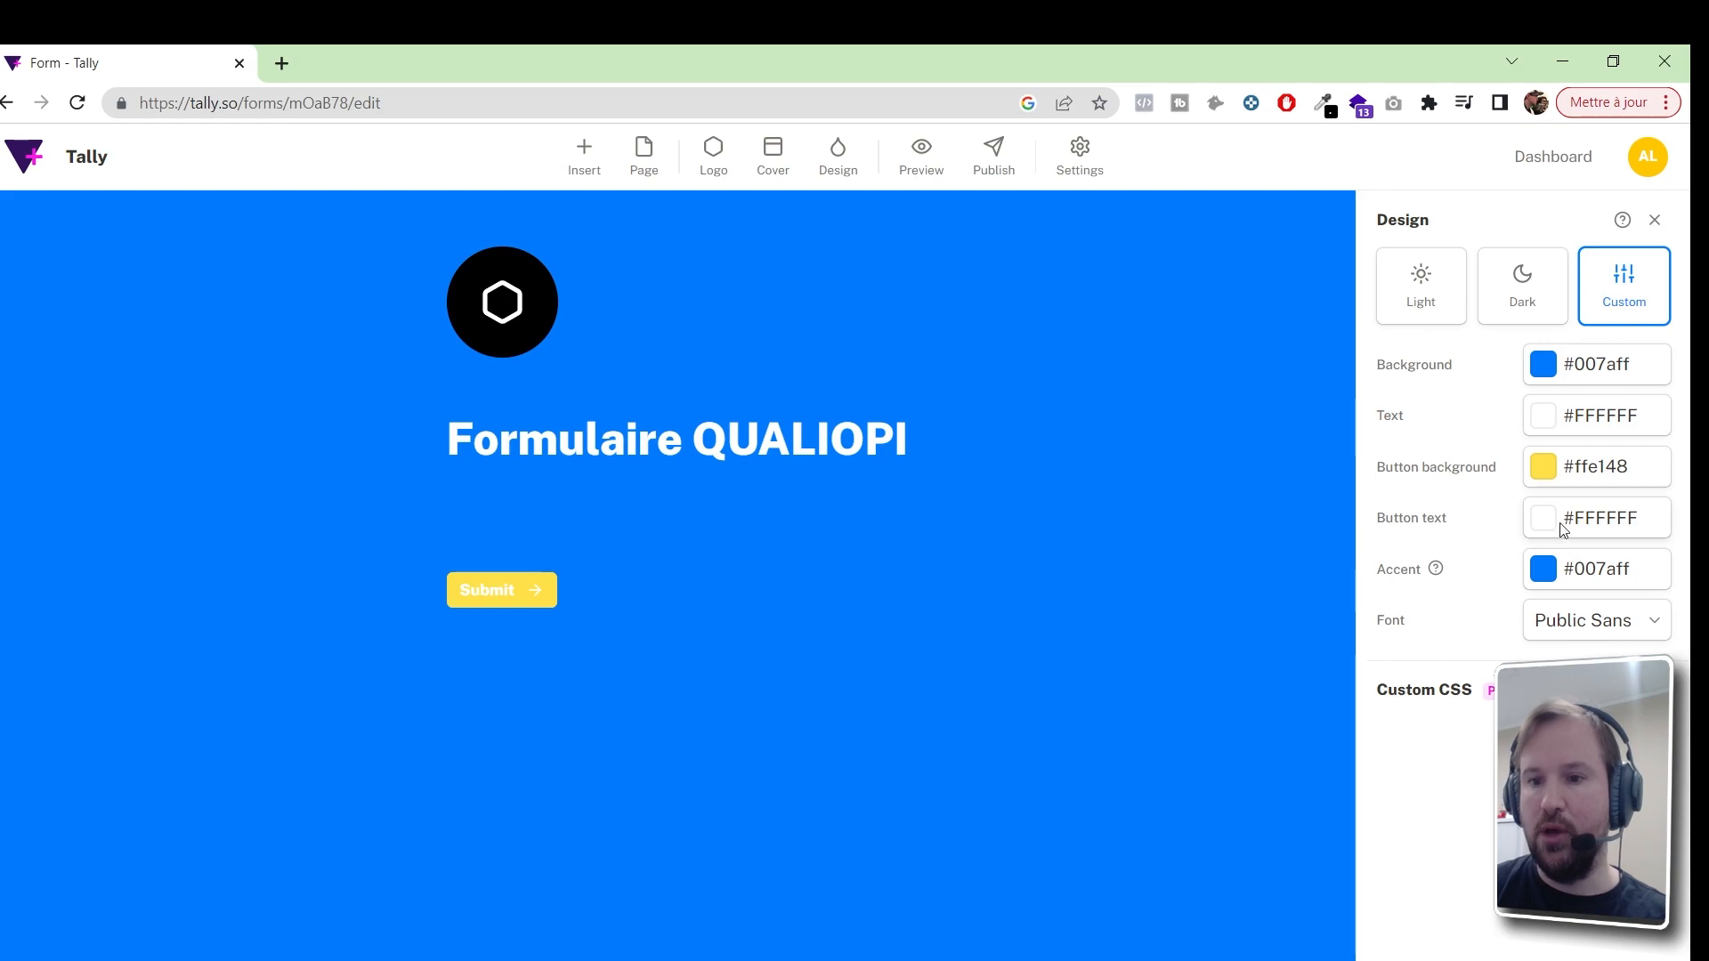
left_click(1543, 519)
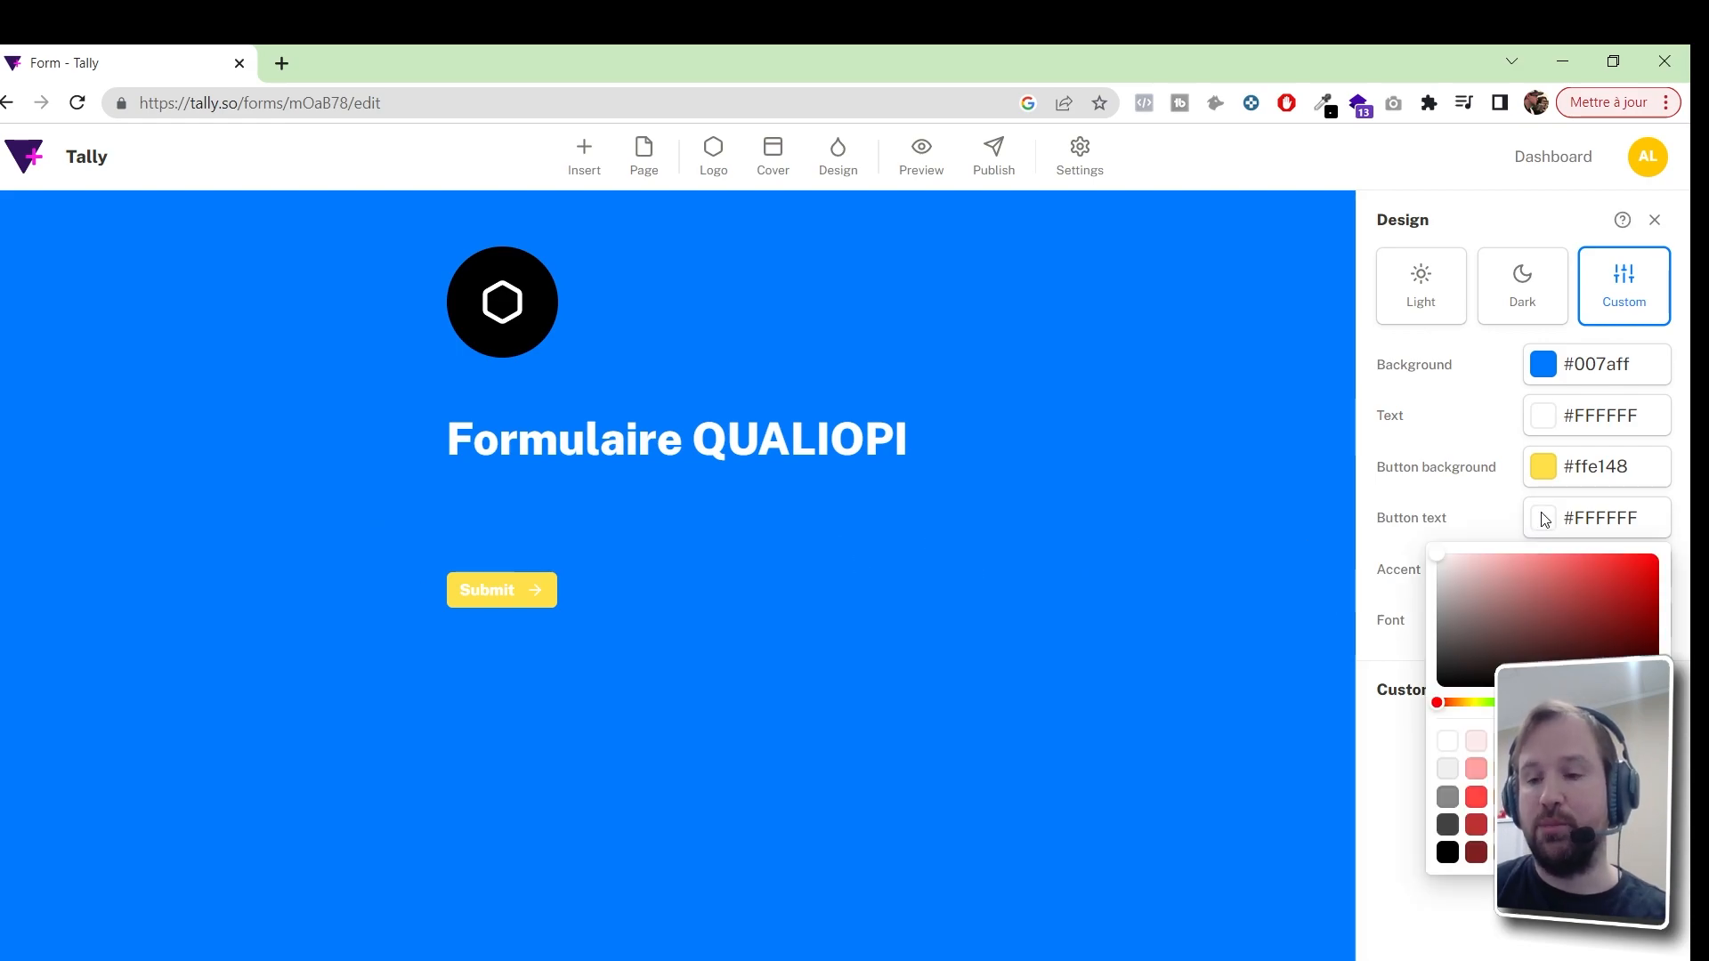
left_click(1560, 769)
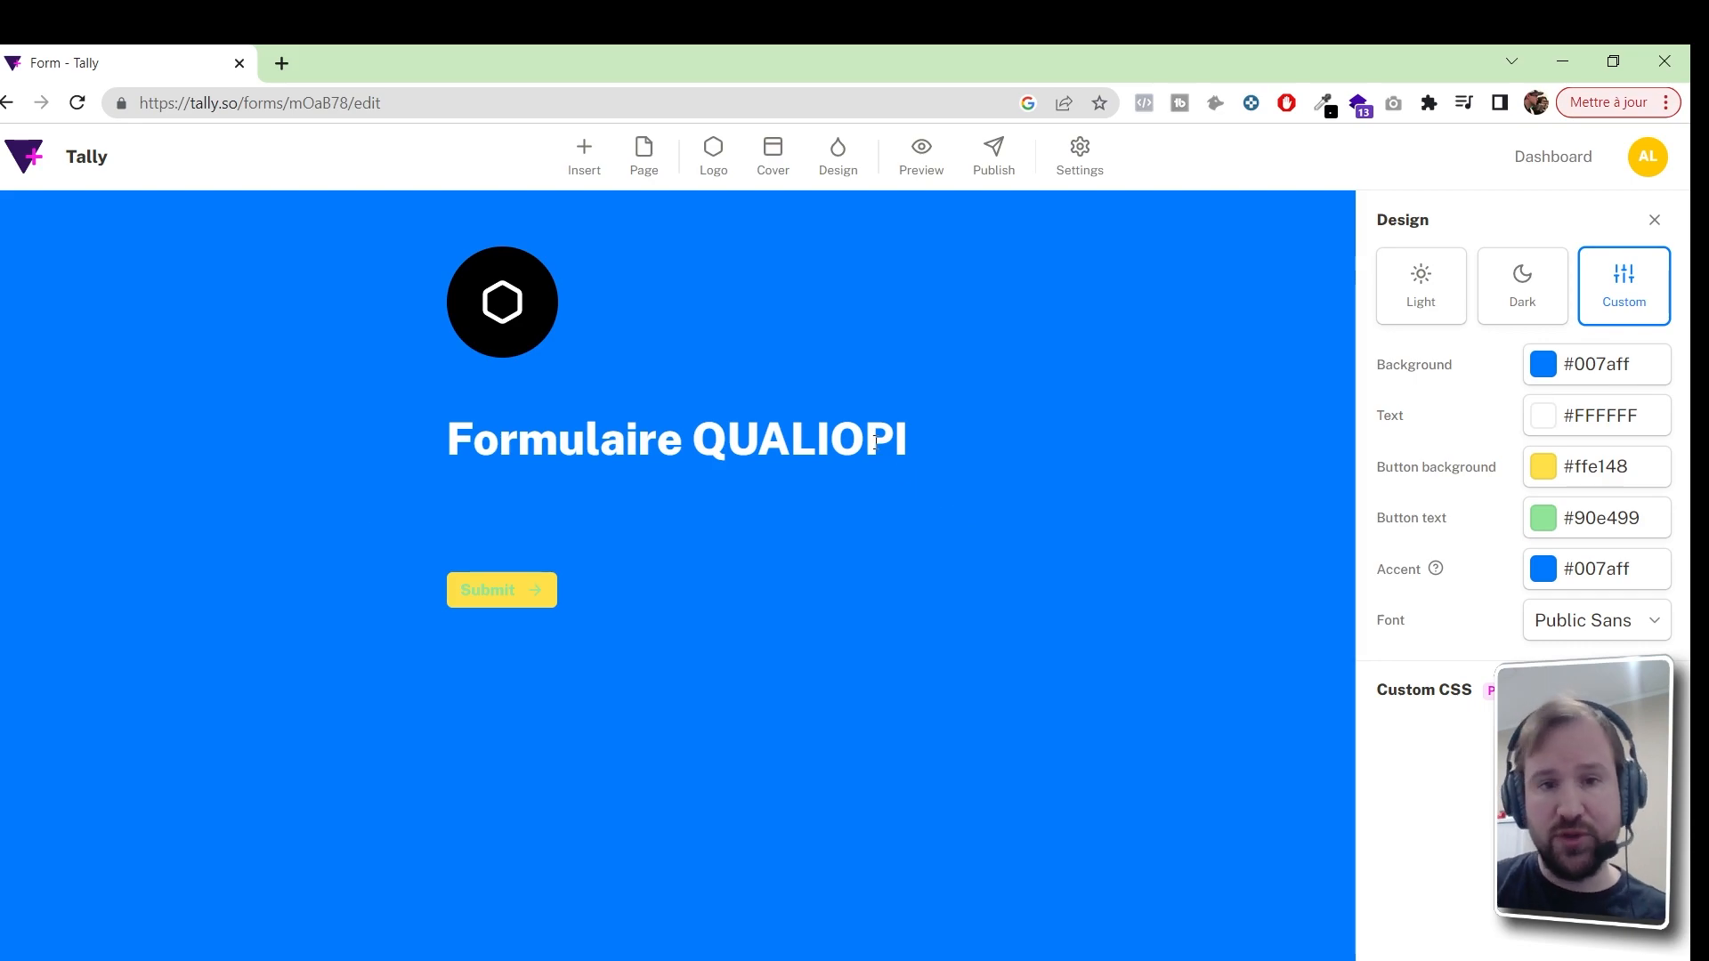
left_click(836, 376)
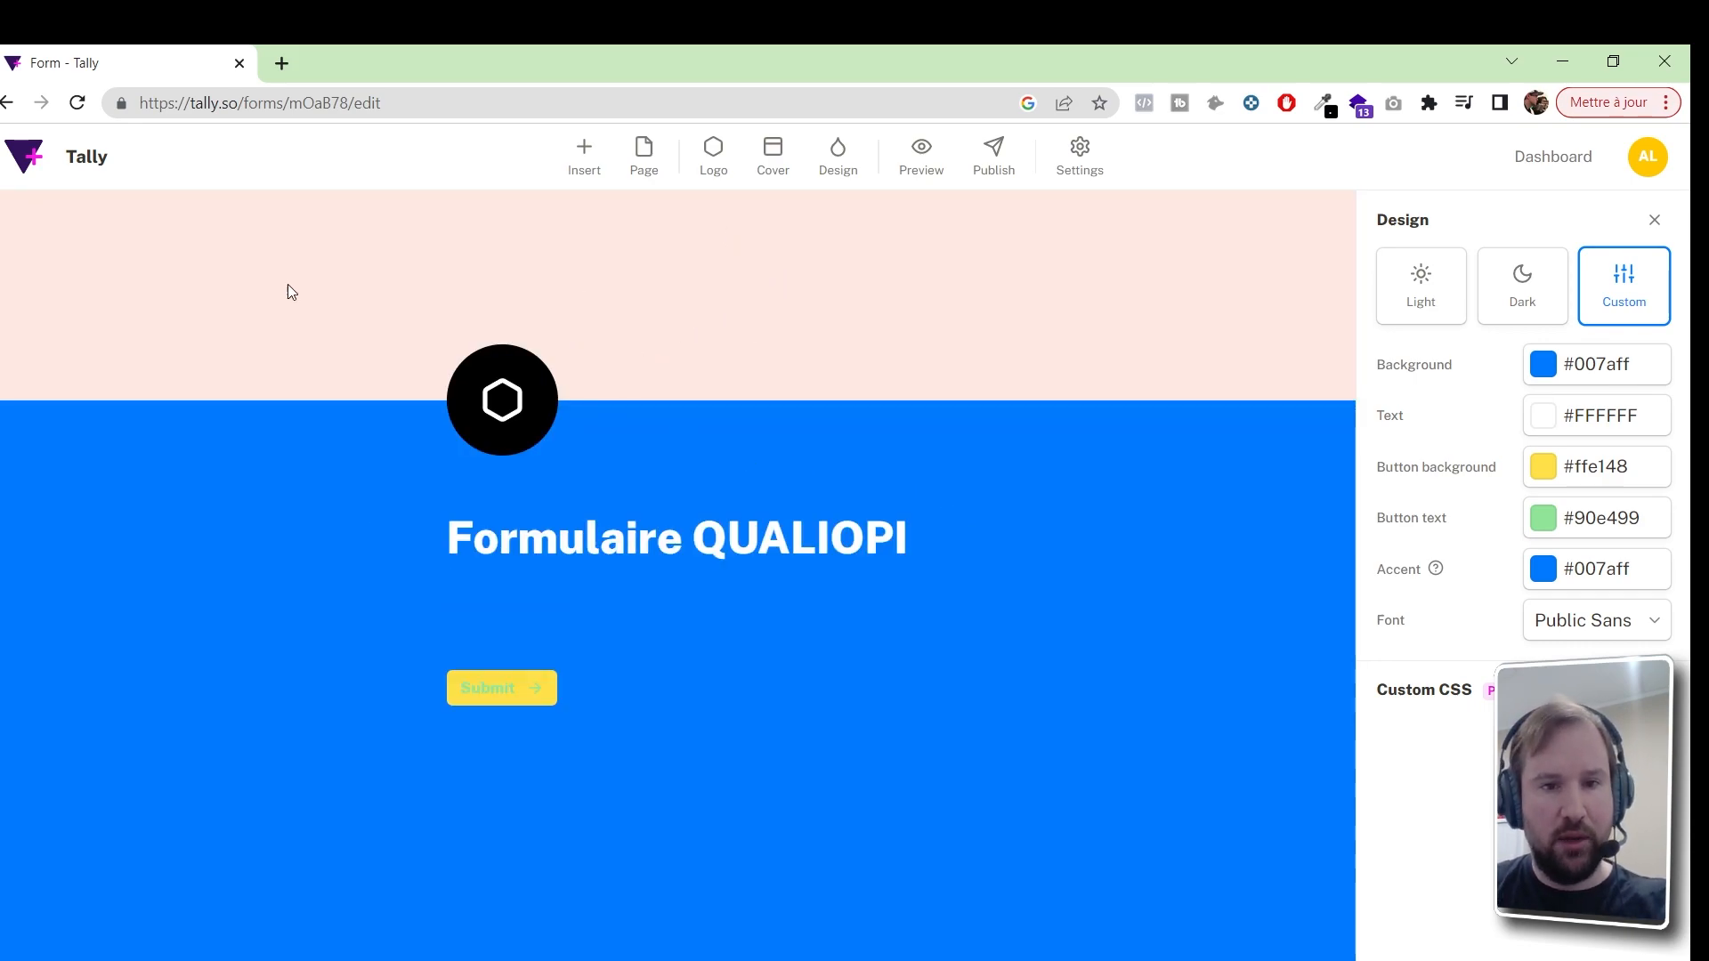
Remove the cover band and type '/' in the empty block to list insertable blocks
left_click_drag(563, 252, 623, 262)
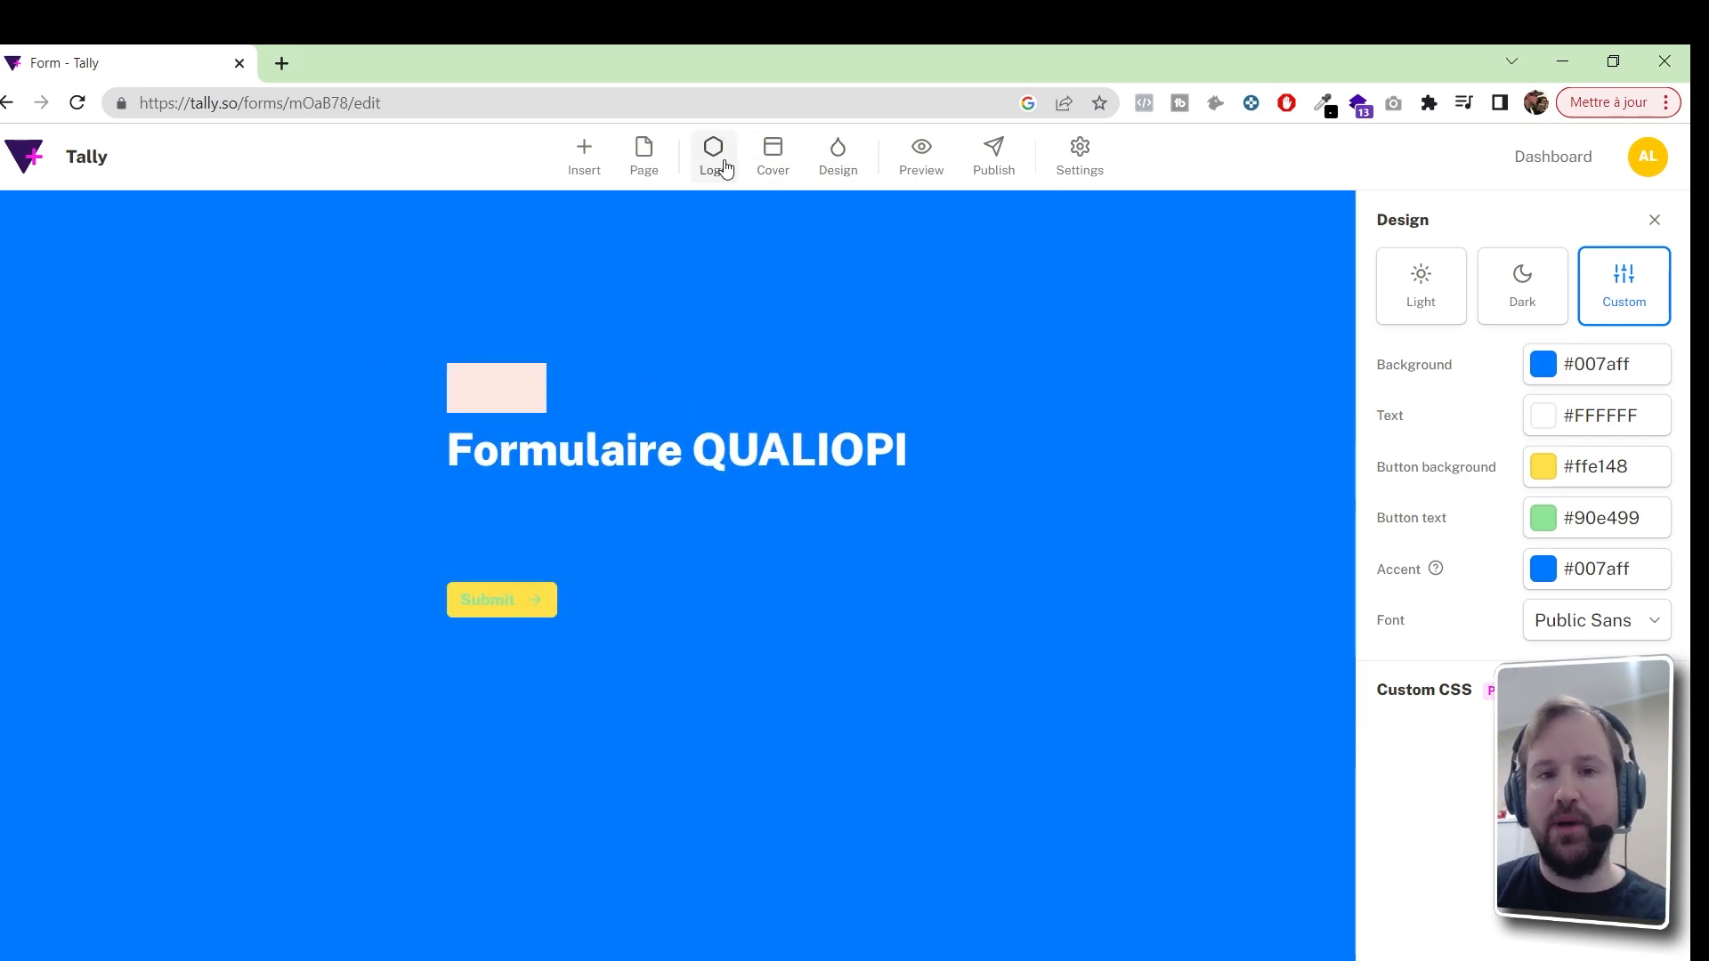
left_click(642, 174)
left_click(715, 534)
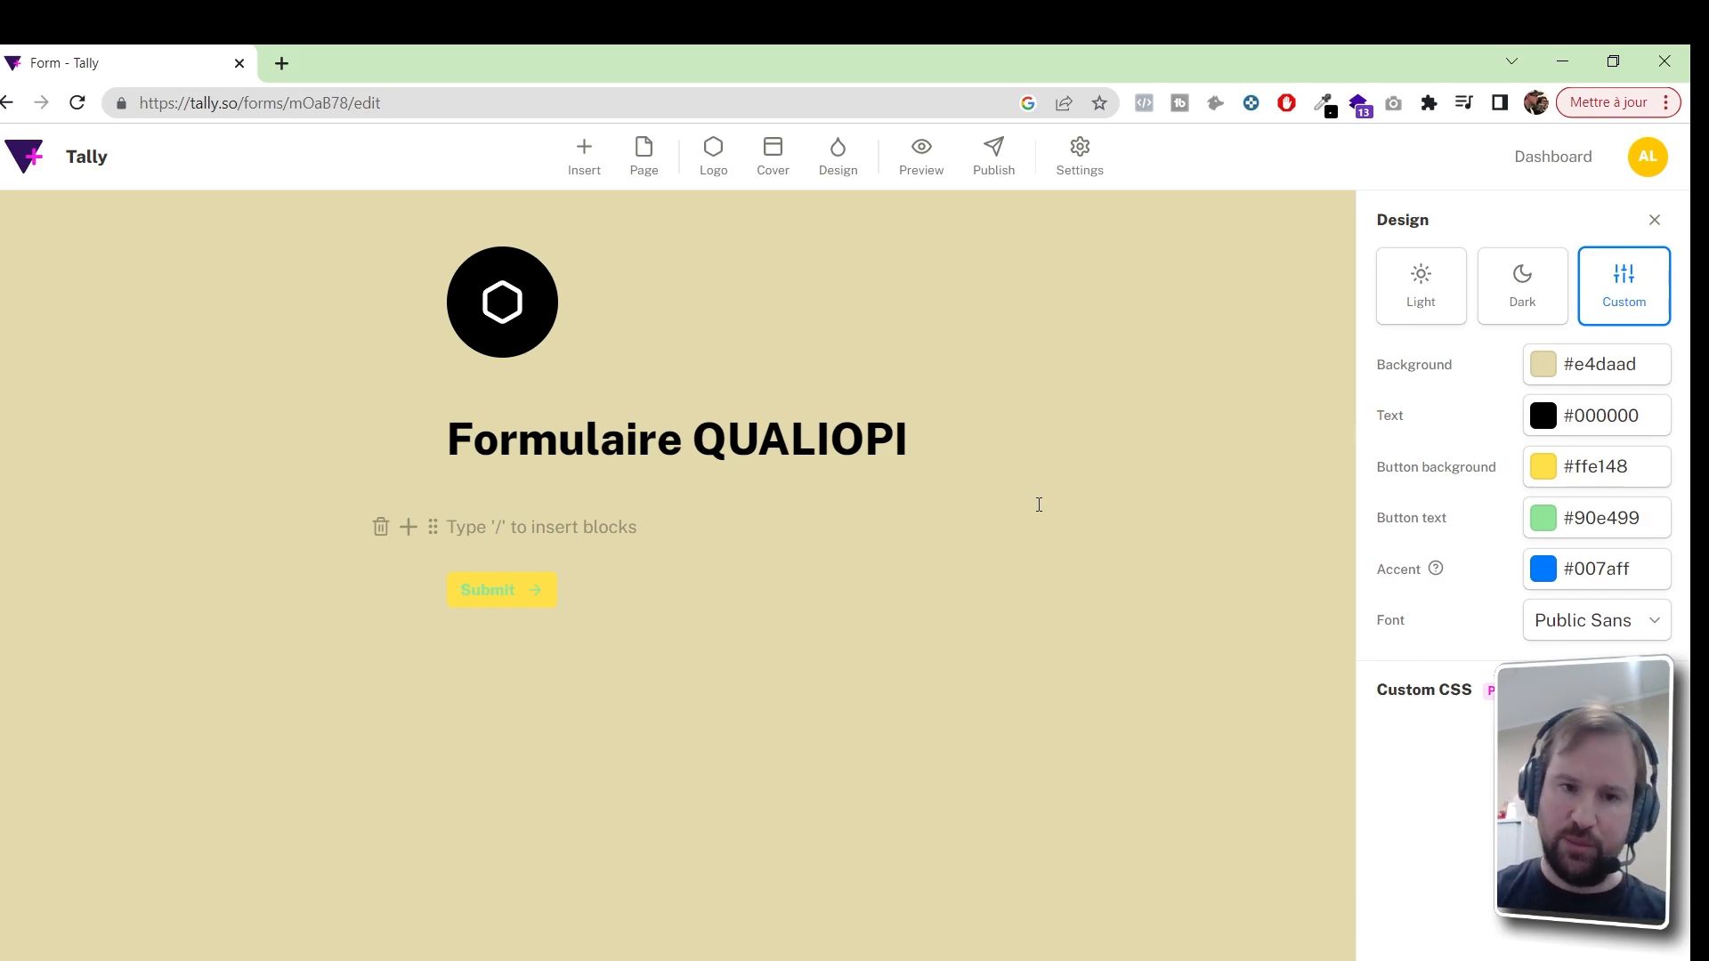
type("/")
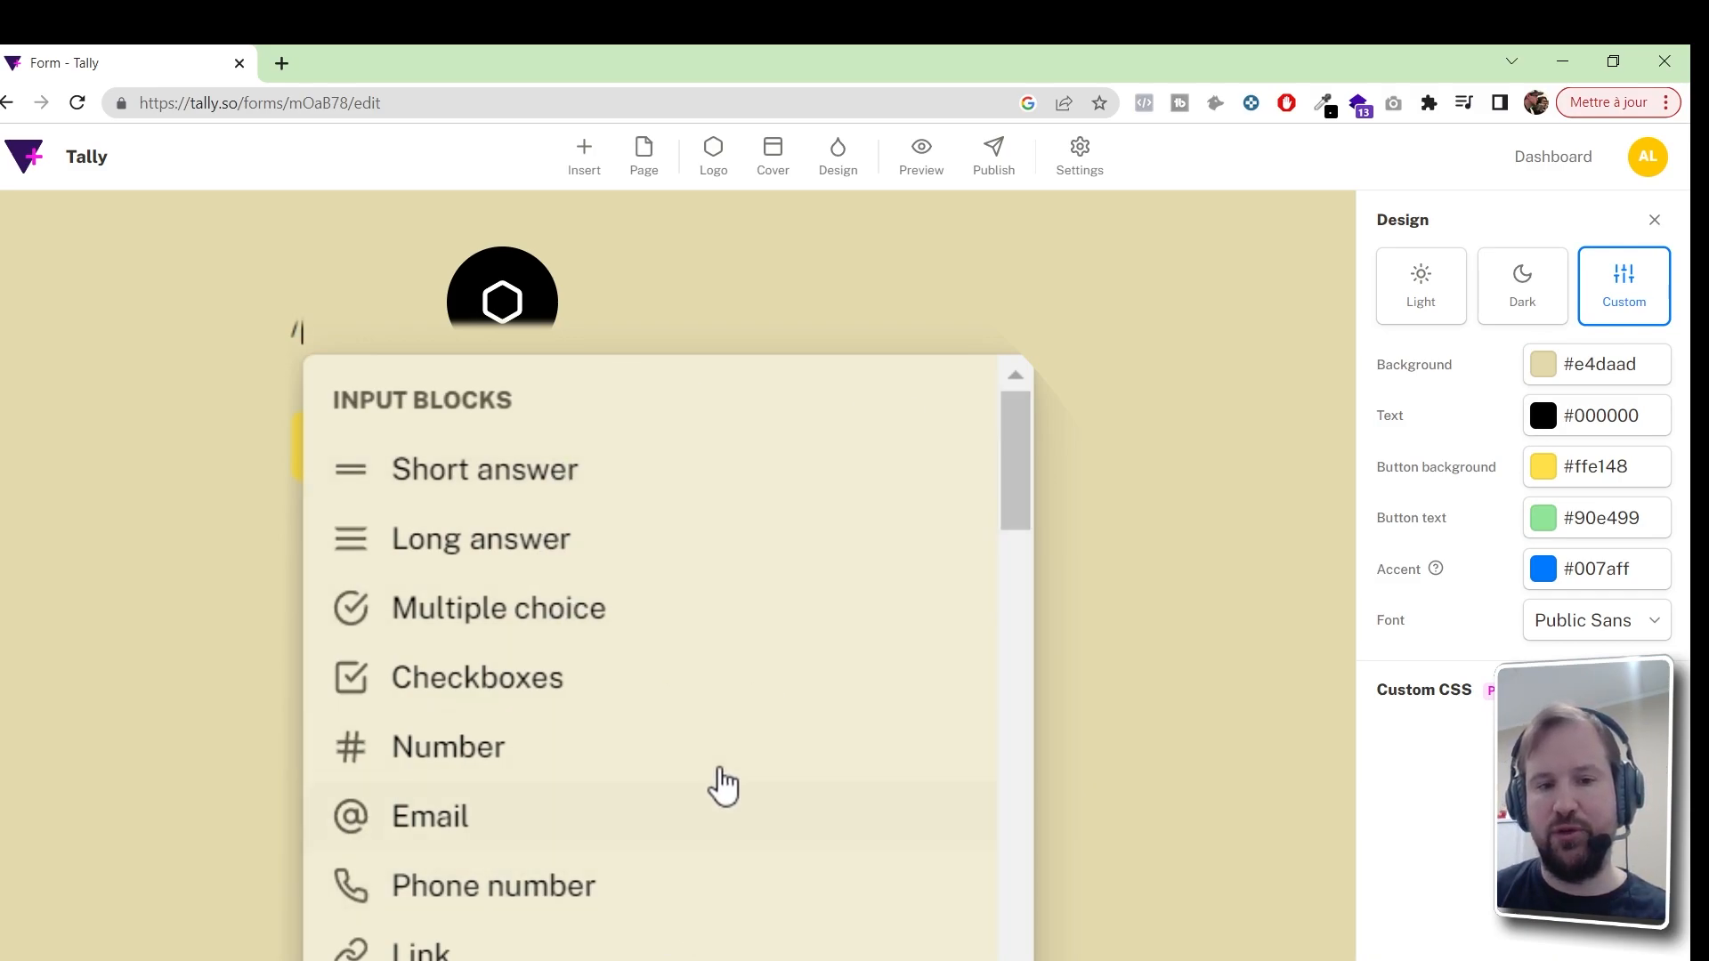
Scroll the insert list and add a Question + Short answer block
left_click_drag(1024, 441, 1045, 908)
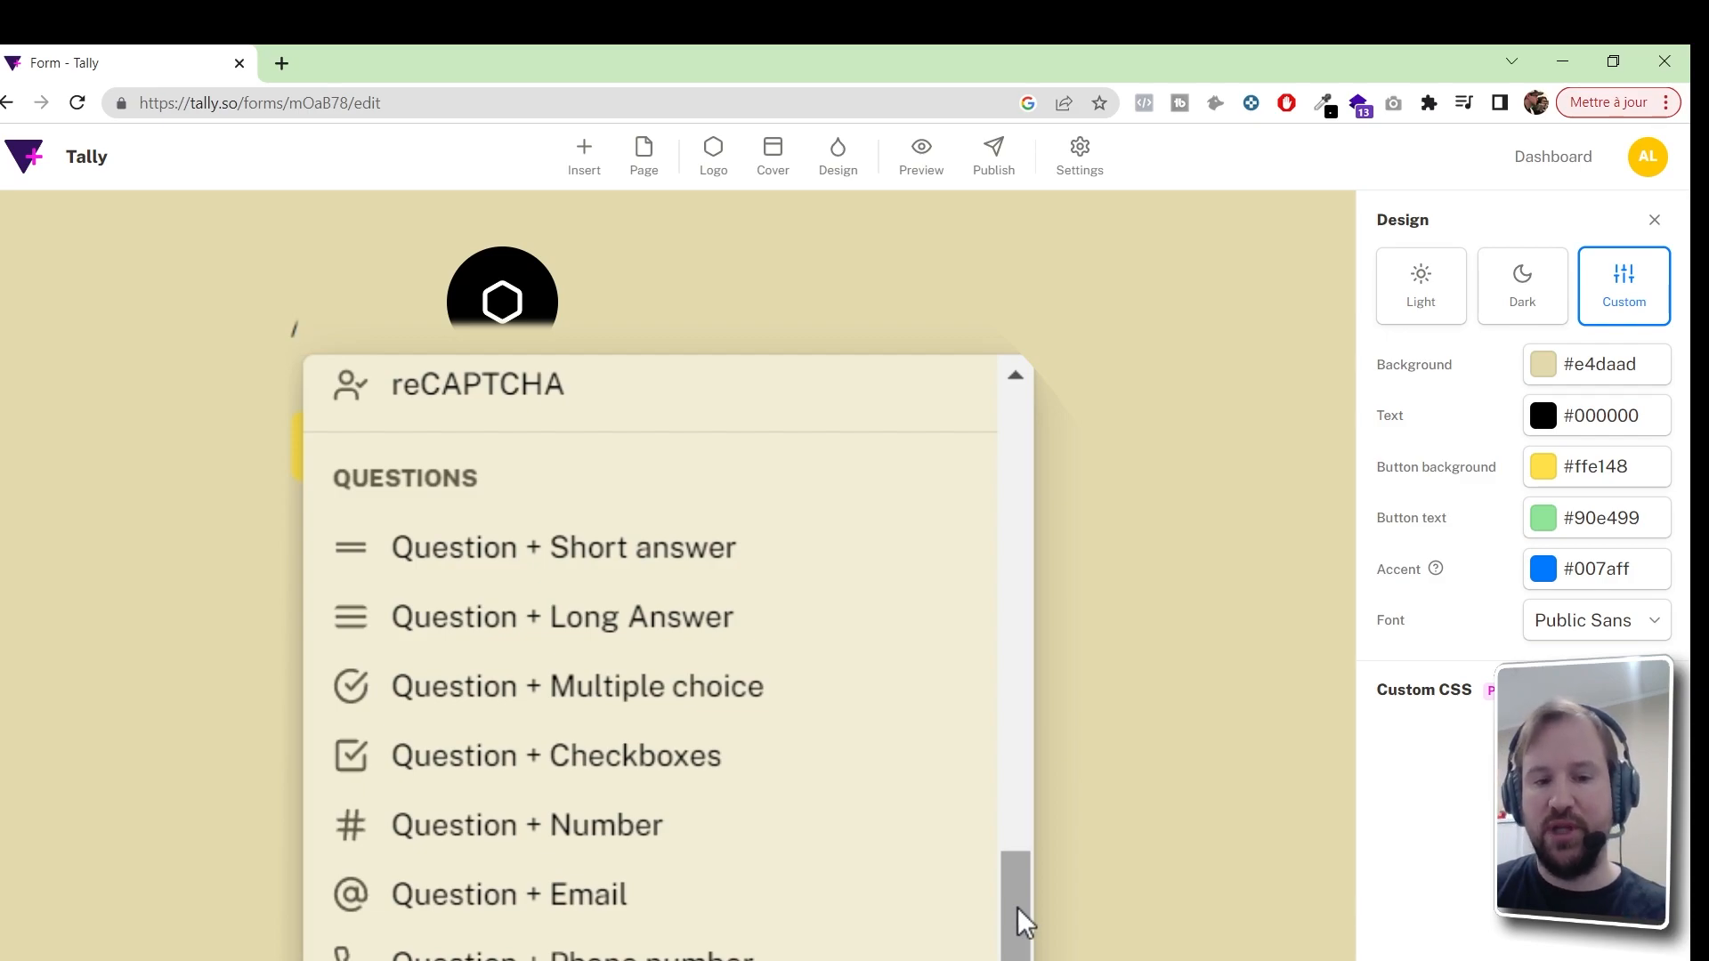
scroll(1015, 919, "down", 3)
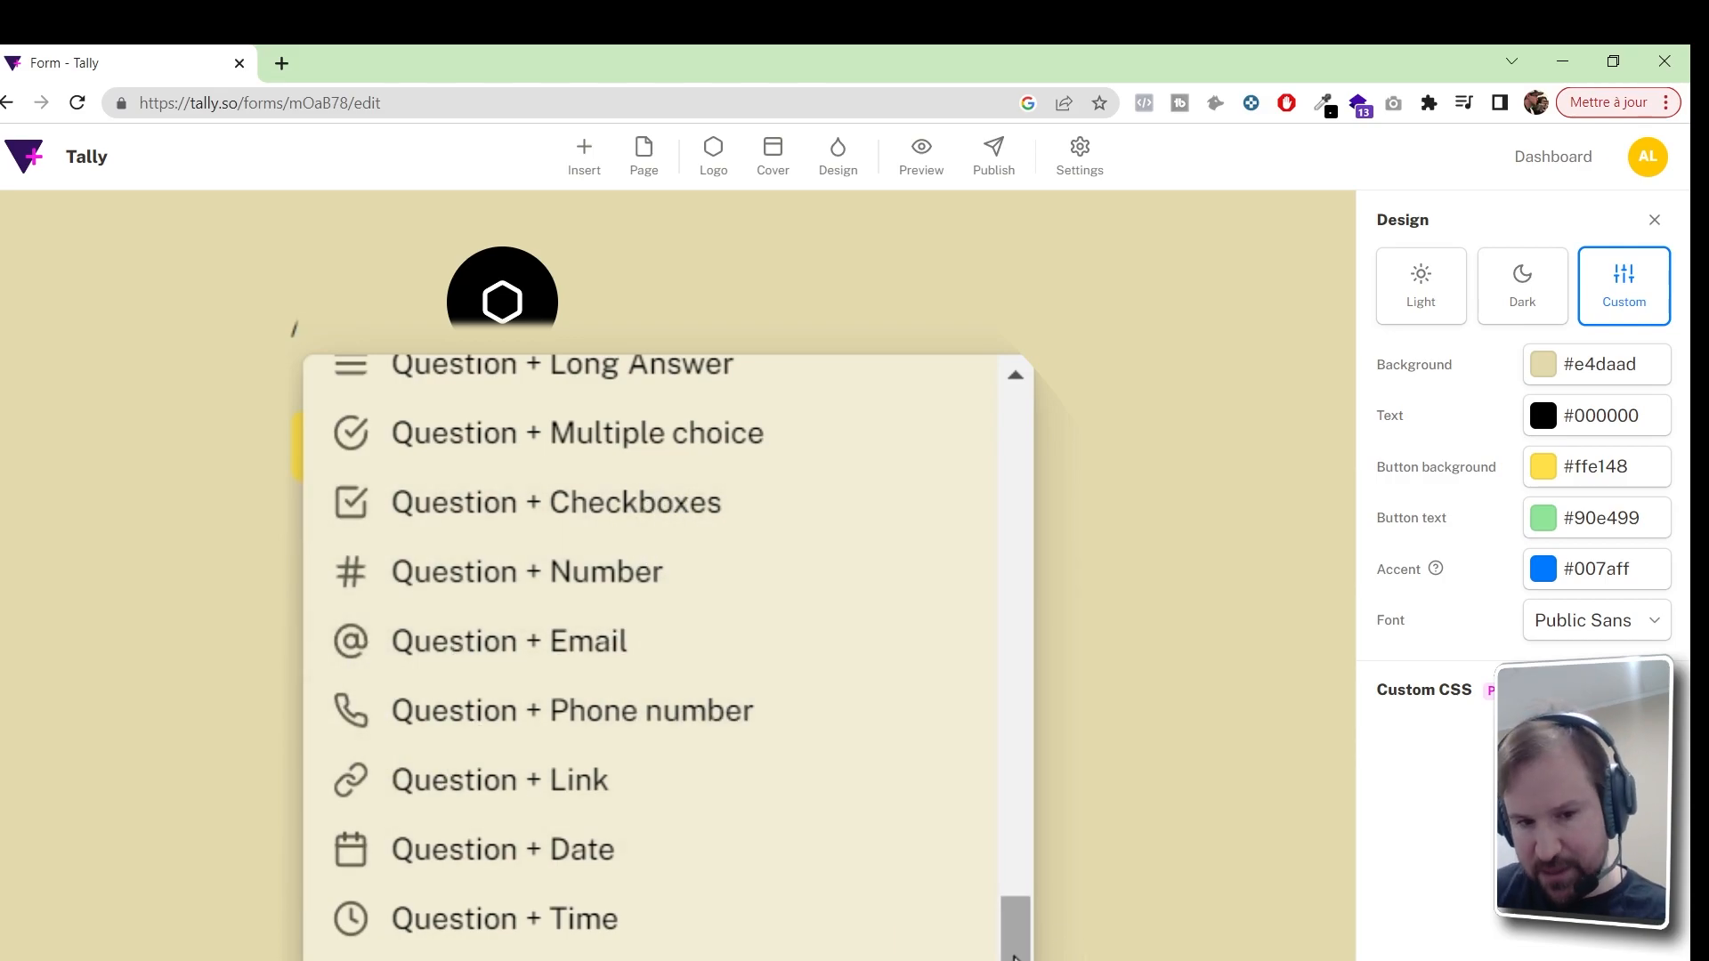
scroll(1019, 944, "down", 3)
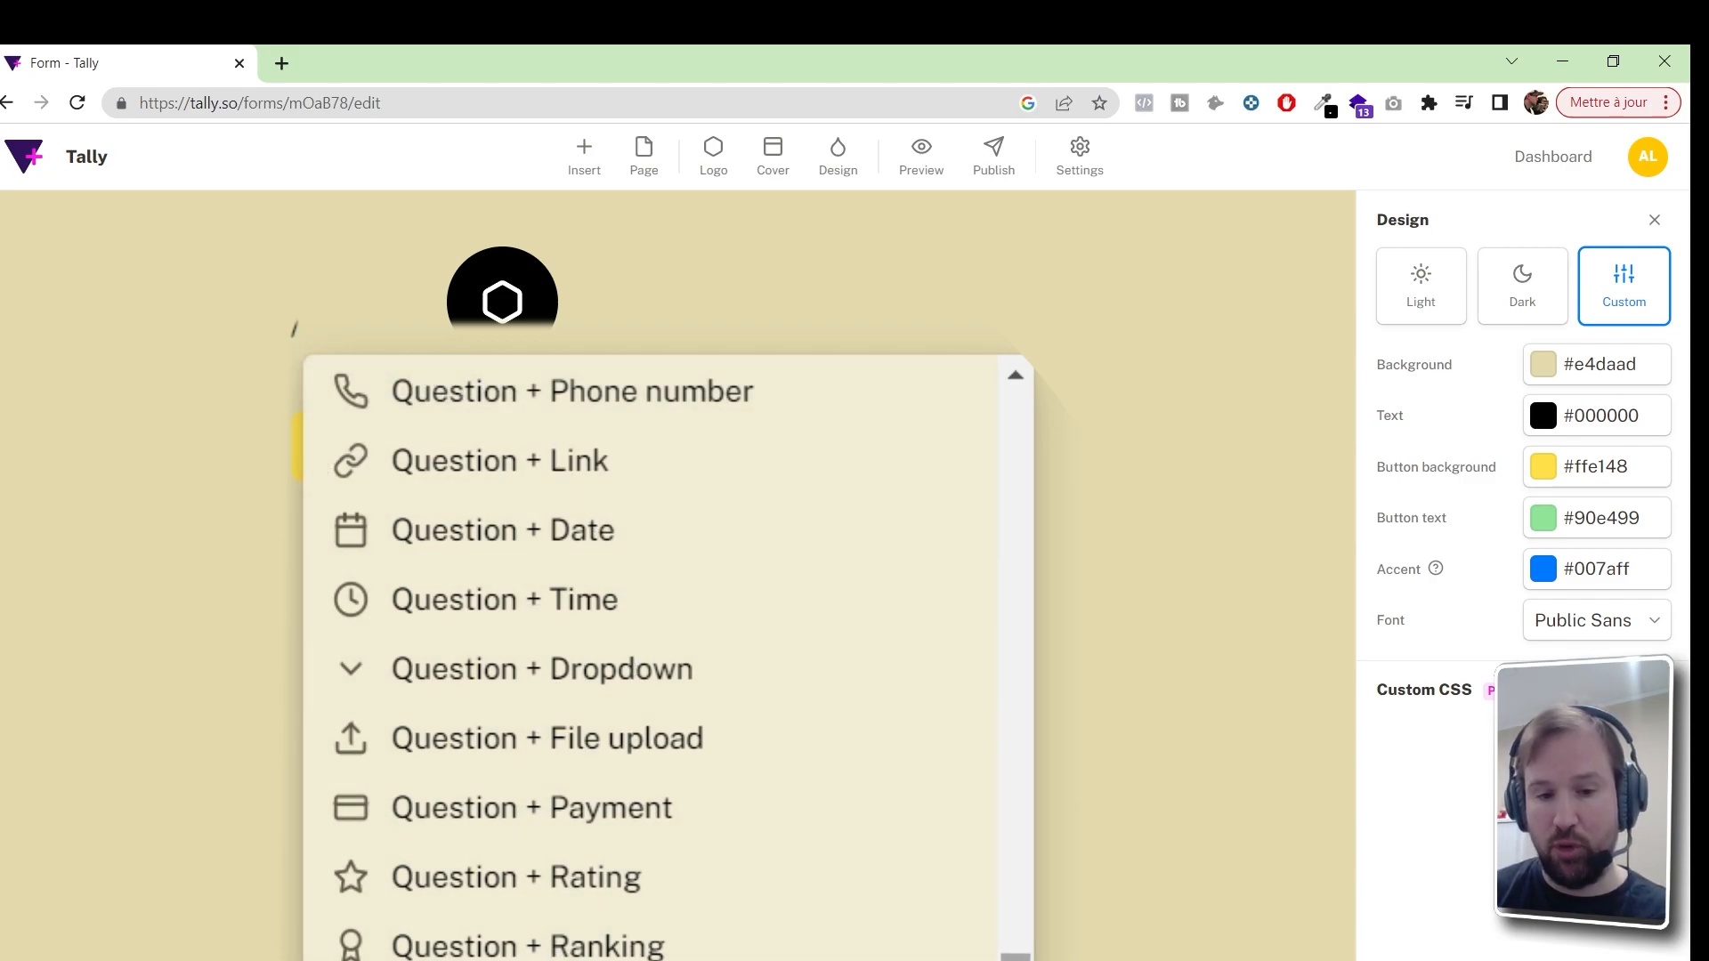
scroll(1015, 952, "up", 5)
mouse_move(1013, 939)
left_mouse_down()
mouse_move(1022, 877)
mouse_move(1030, 941)
left_mouse_up()
left_click(595, 633)
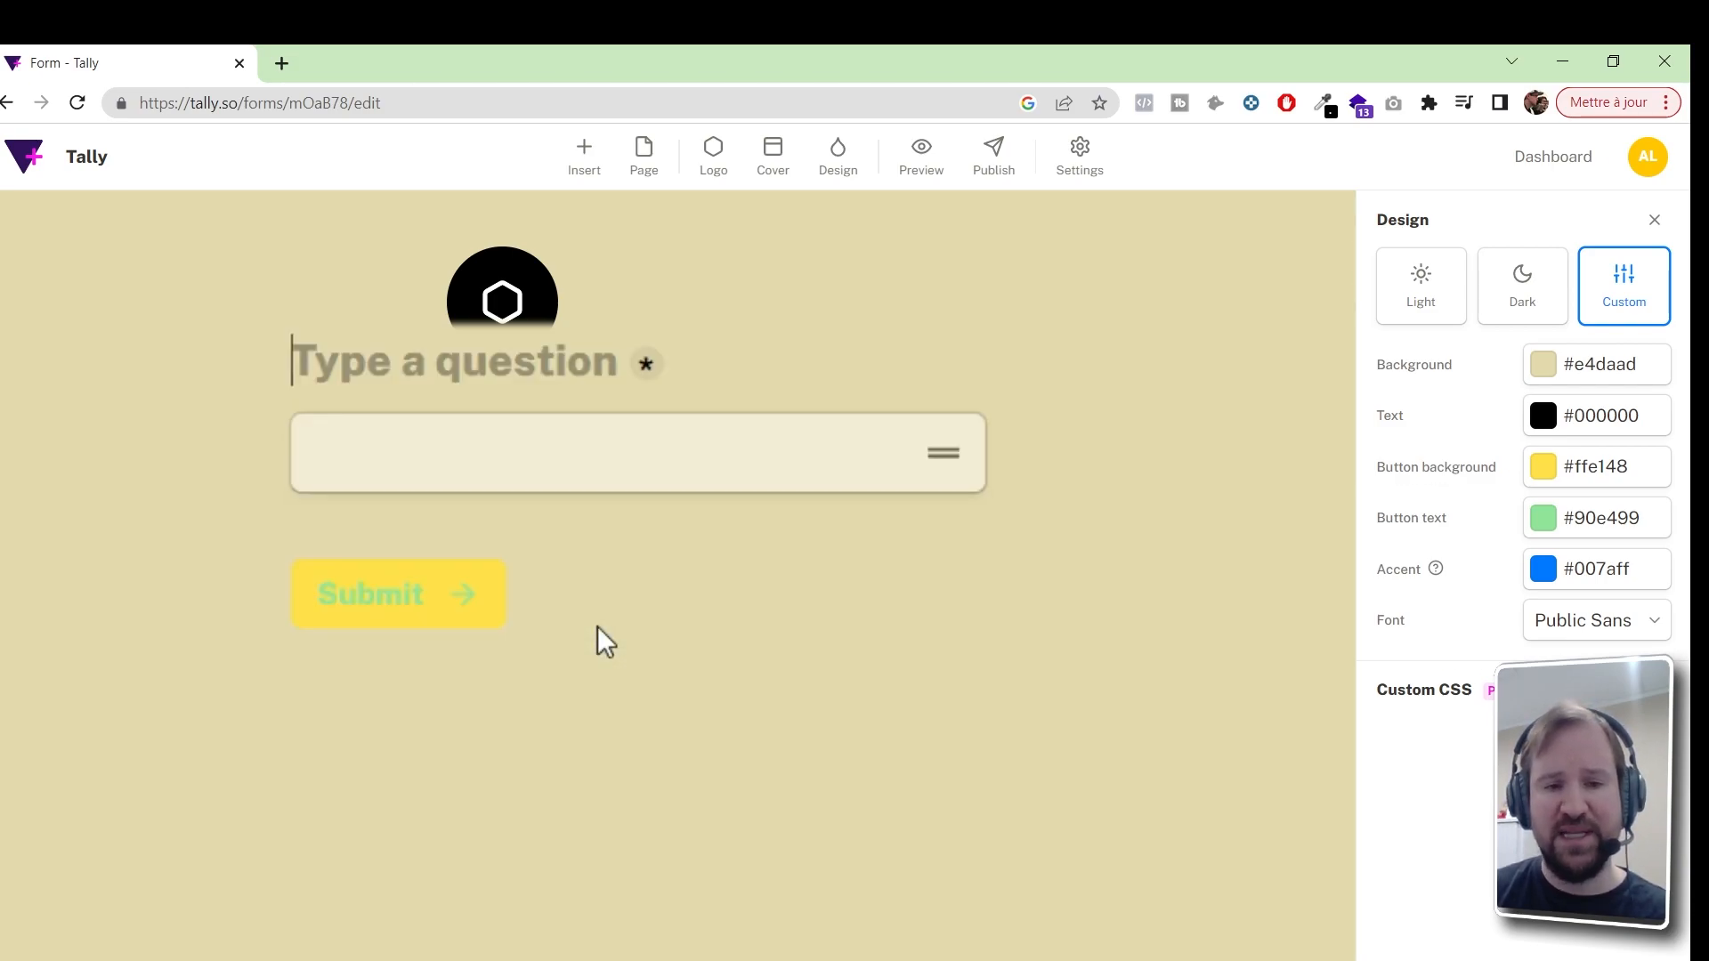
Title the first question 'Nom' and browse the block picker for another field
type("Nom")
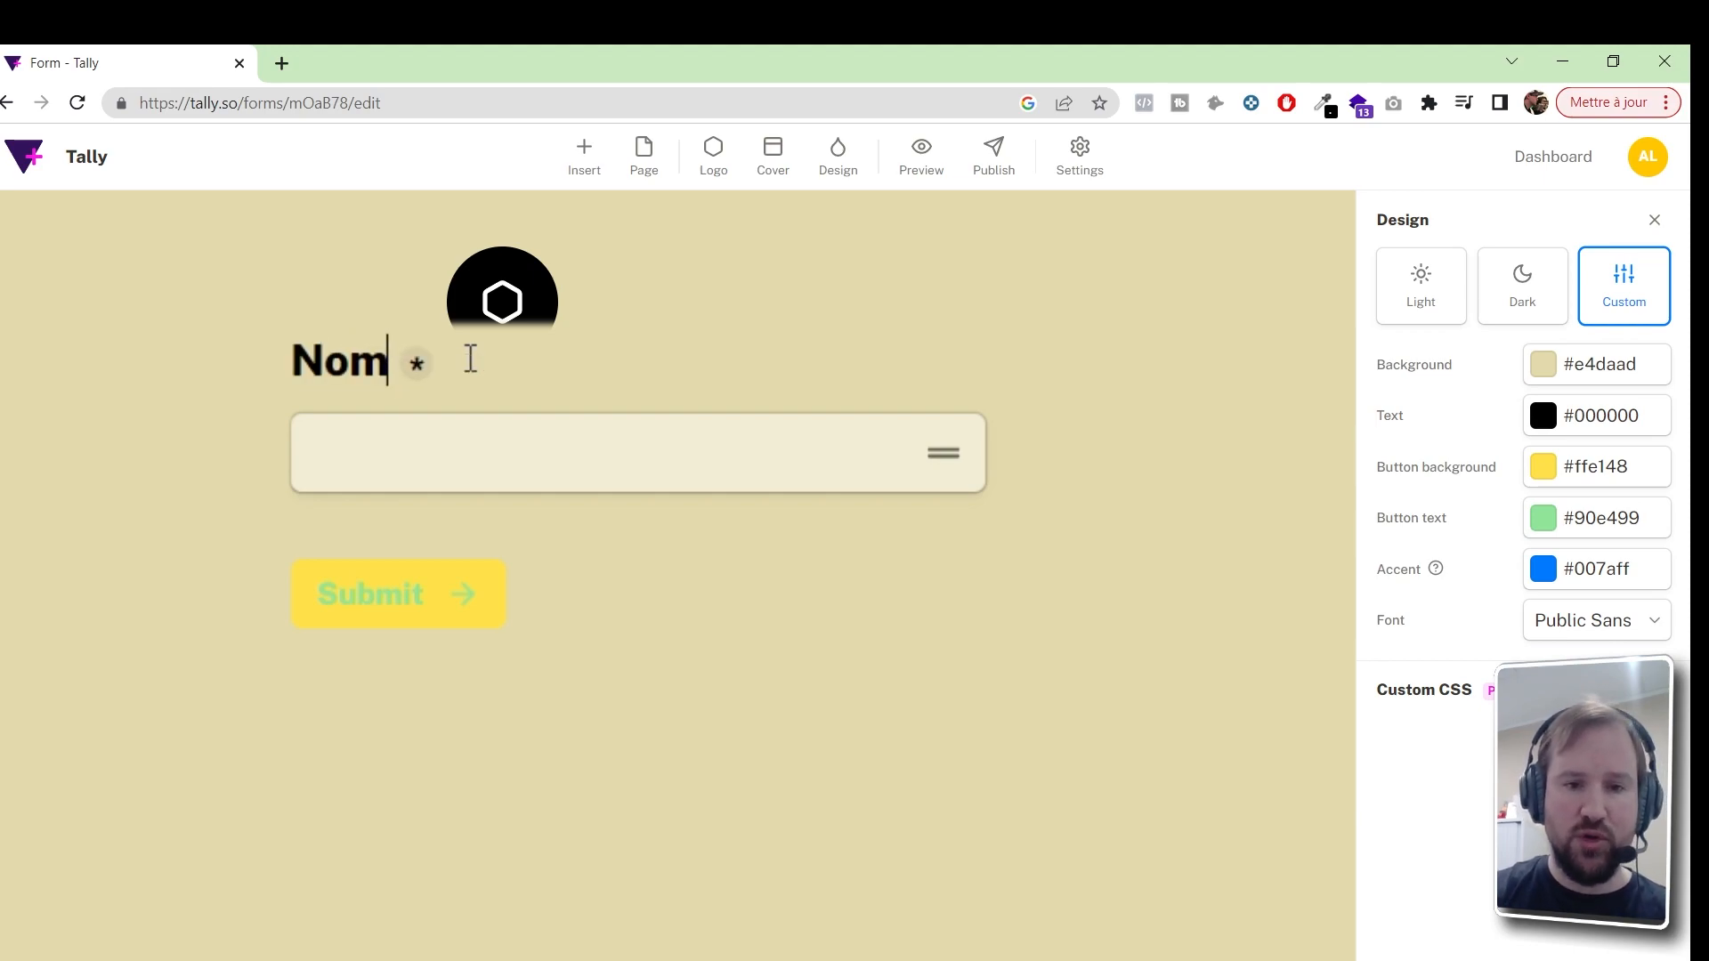
key("Return")
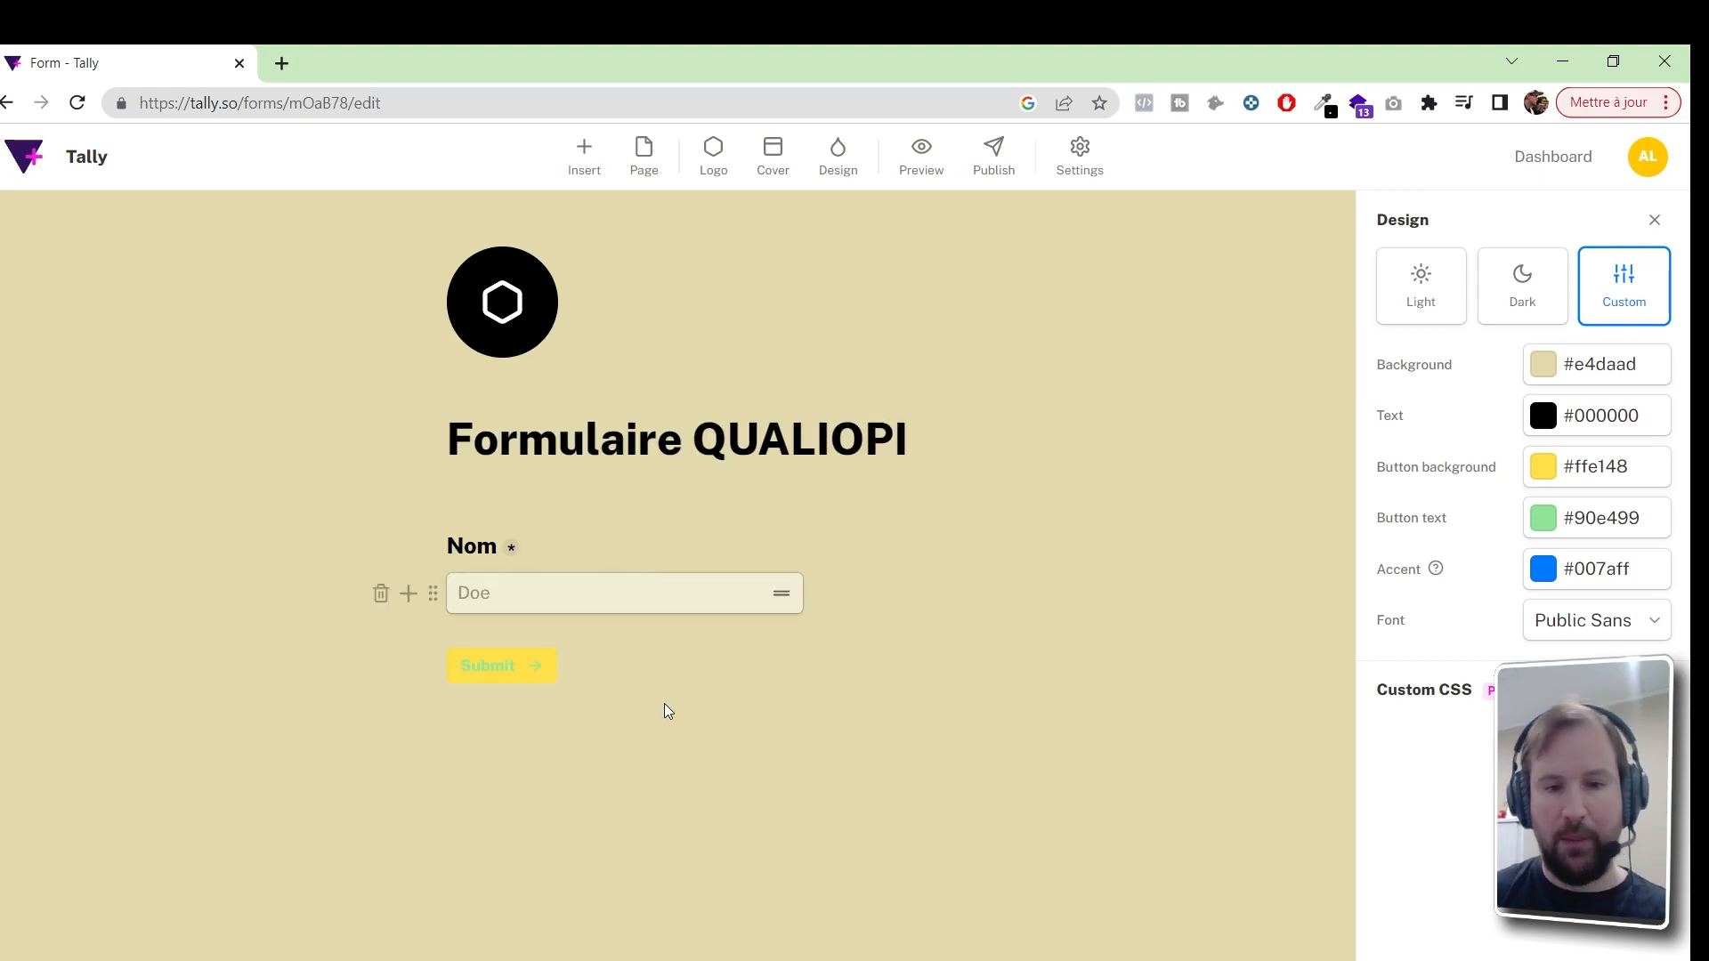
left_click(409, 593)
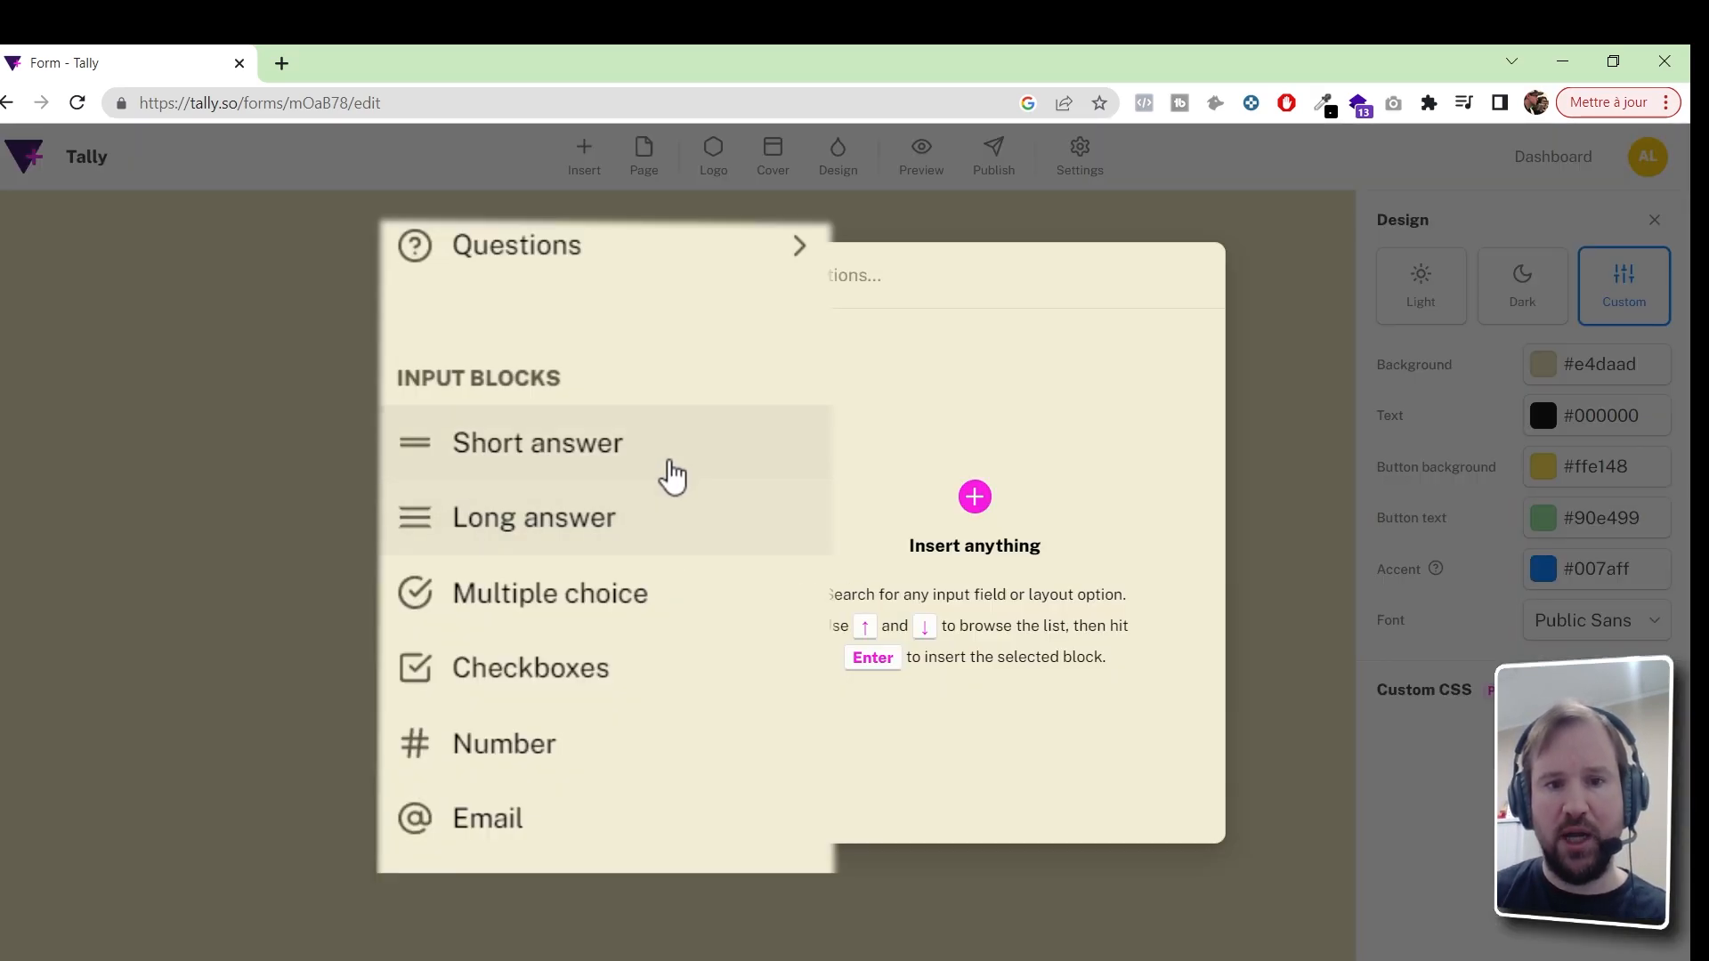
scroll(656, 465, "down", 10)
scroll(605, 534, "down", 4)
scroll(605, 534, "up", 14)
scroll(606, 534, "down", 15)
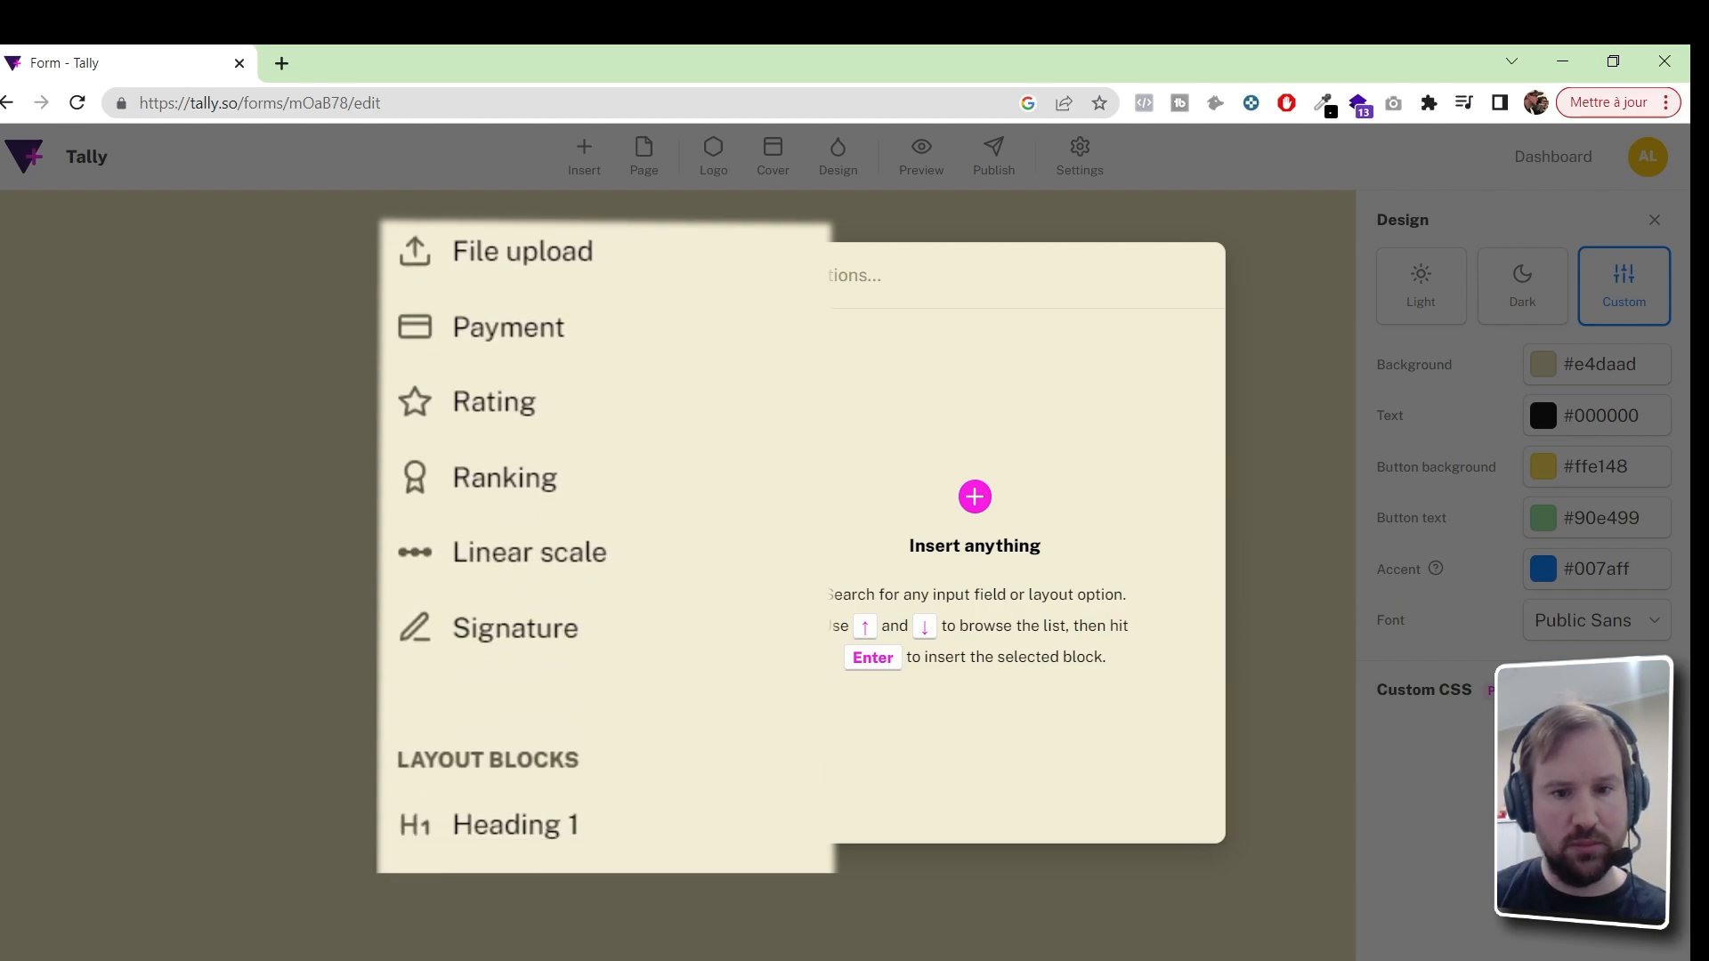
scroll(606, 534, "up", 15)
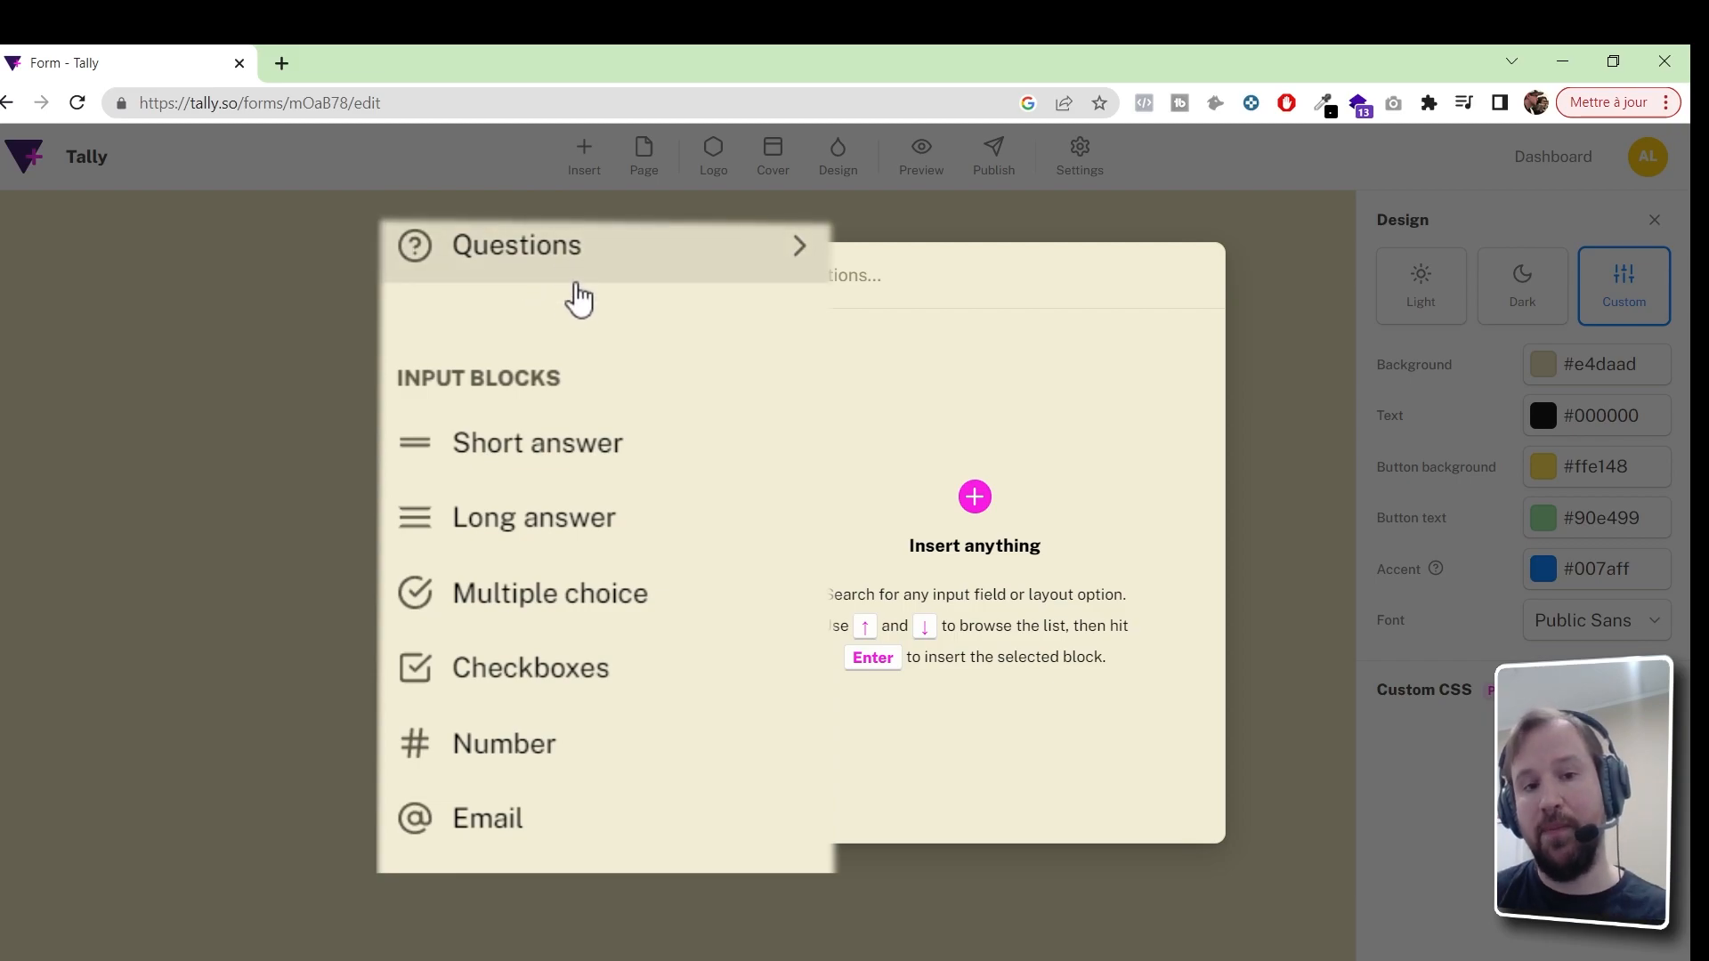
Add a Question + Short answer titled 'Prénom' with placeholder 'John'
left_click(613, 248)
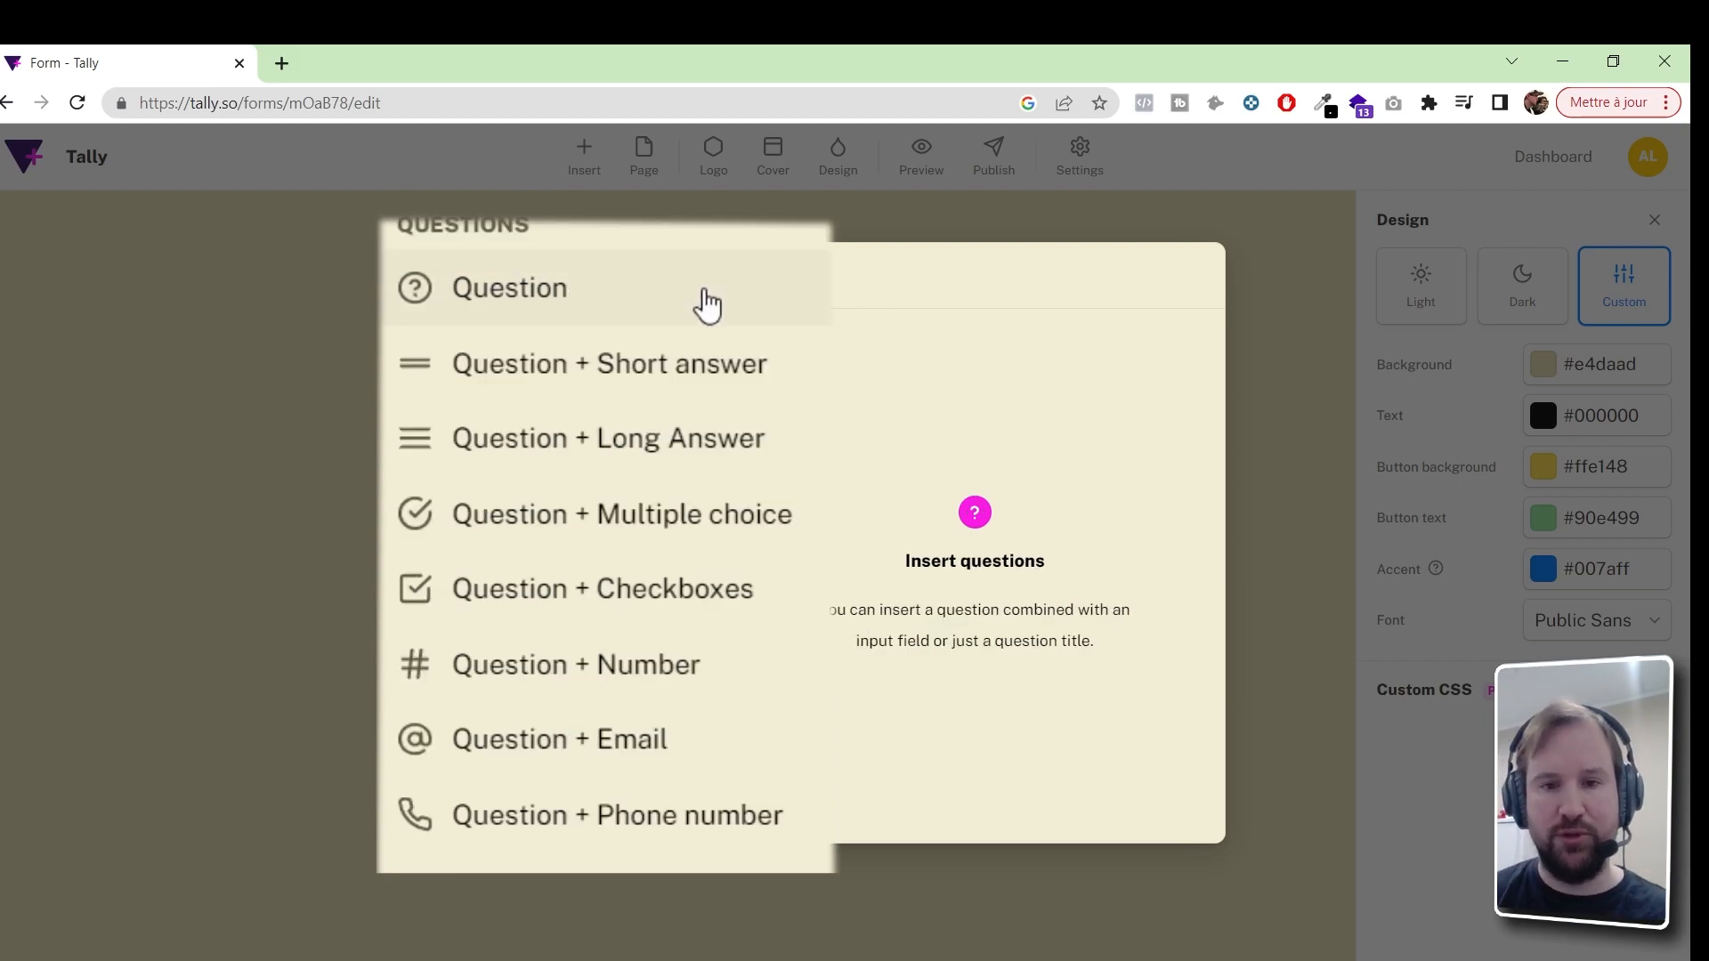
mouse_move(698, 381)
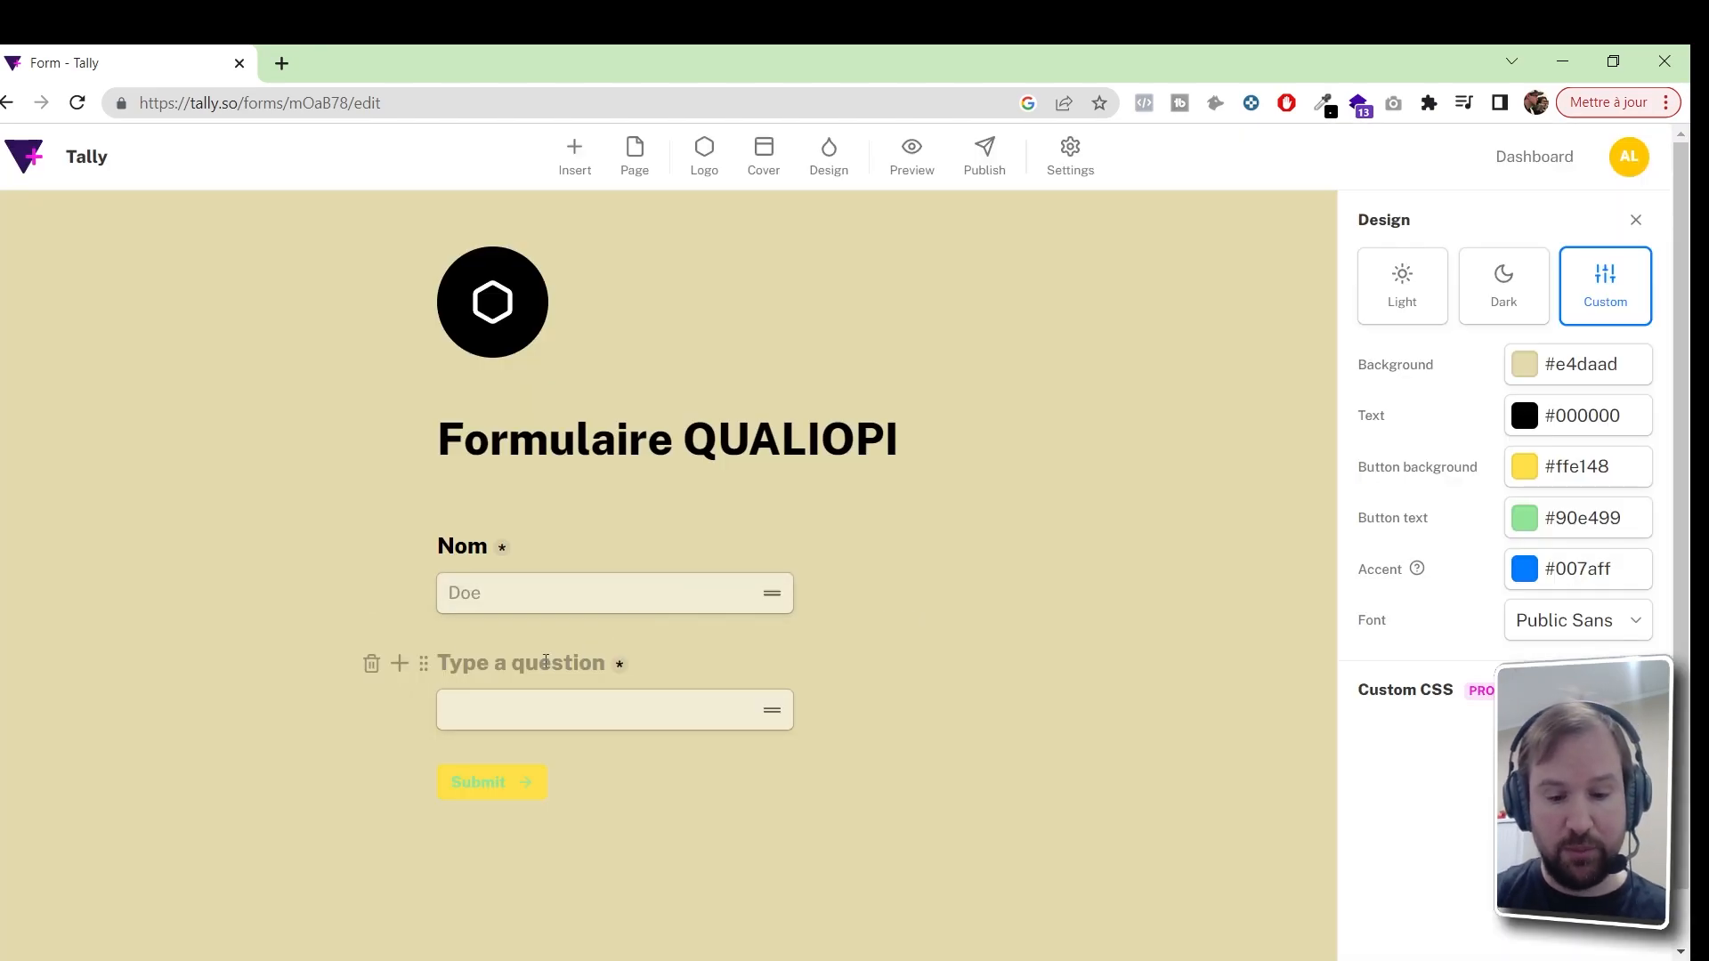
type("Prénom")
left_click(553, 709)
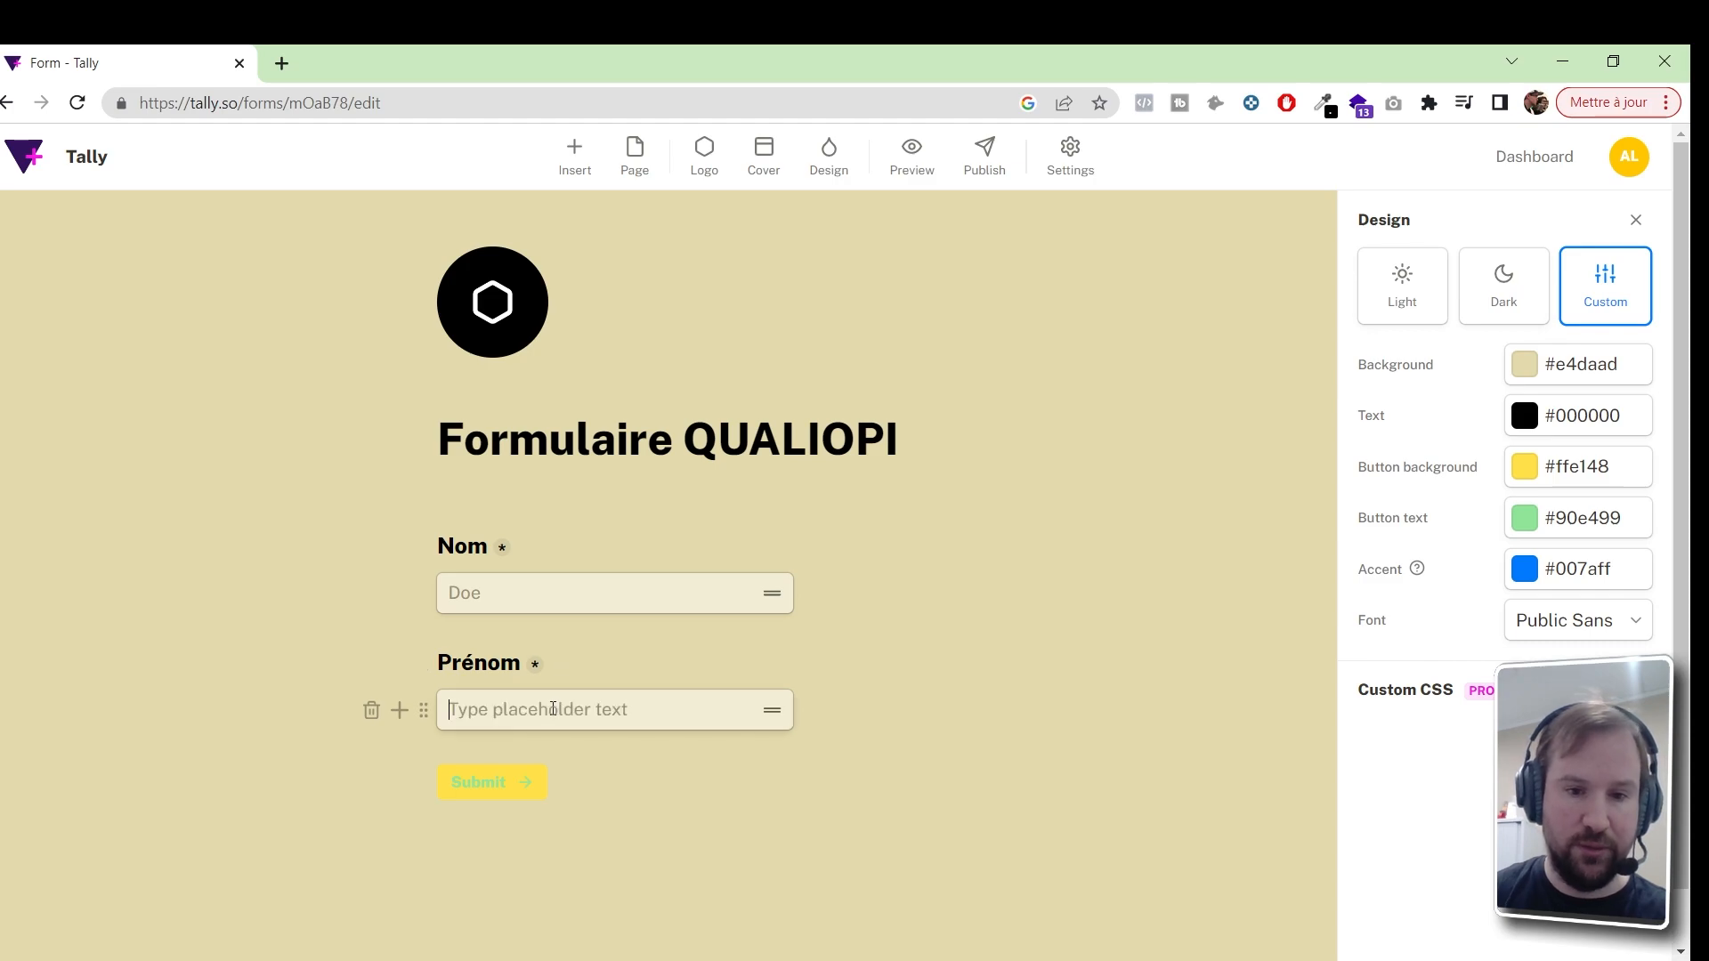
type("John")
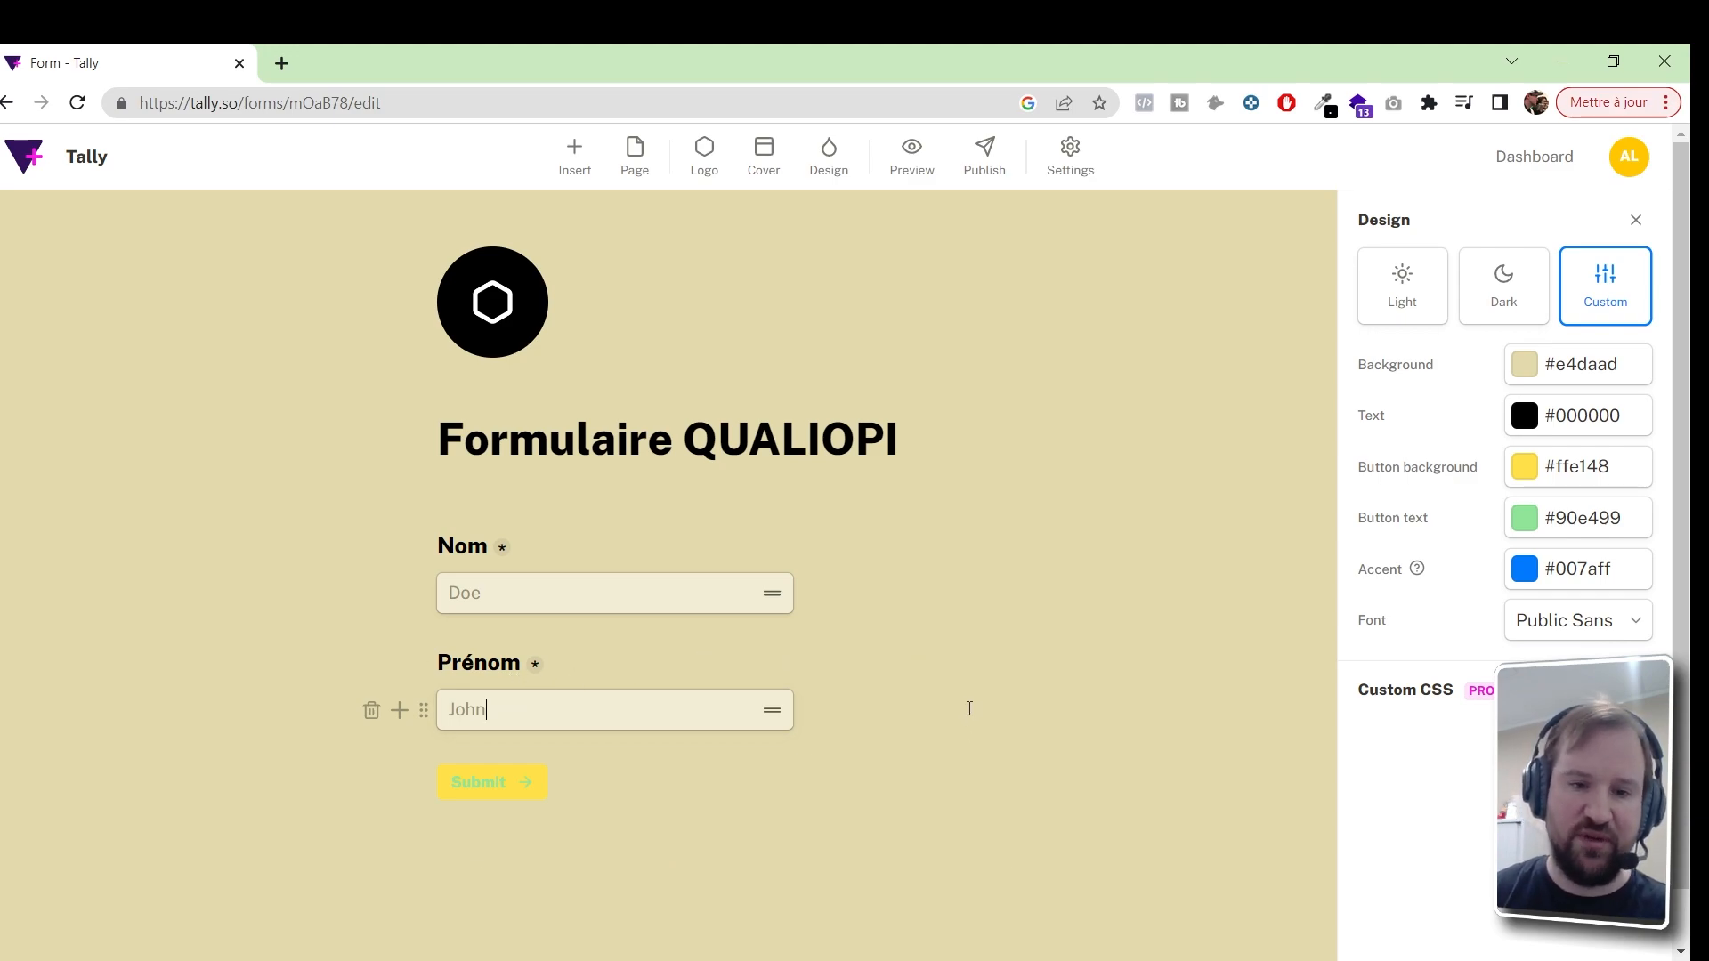
key("Return")
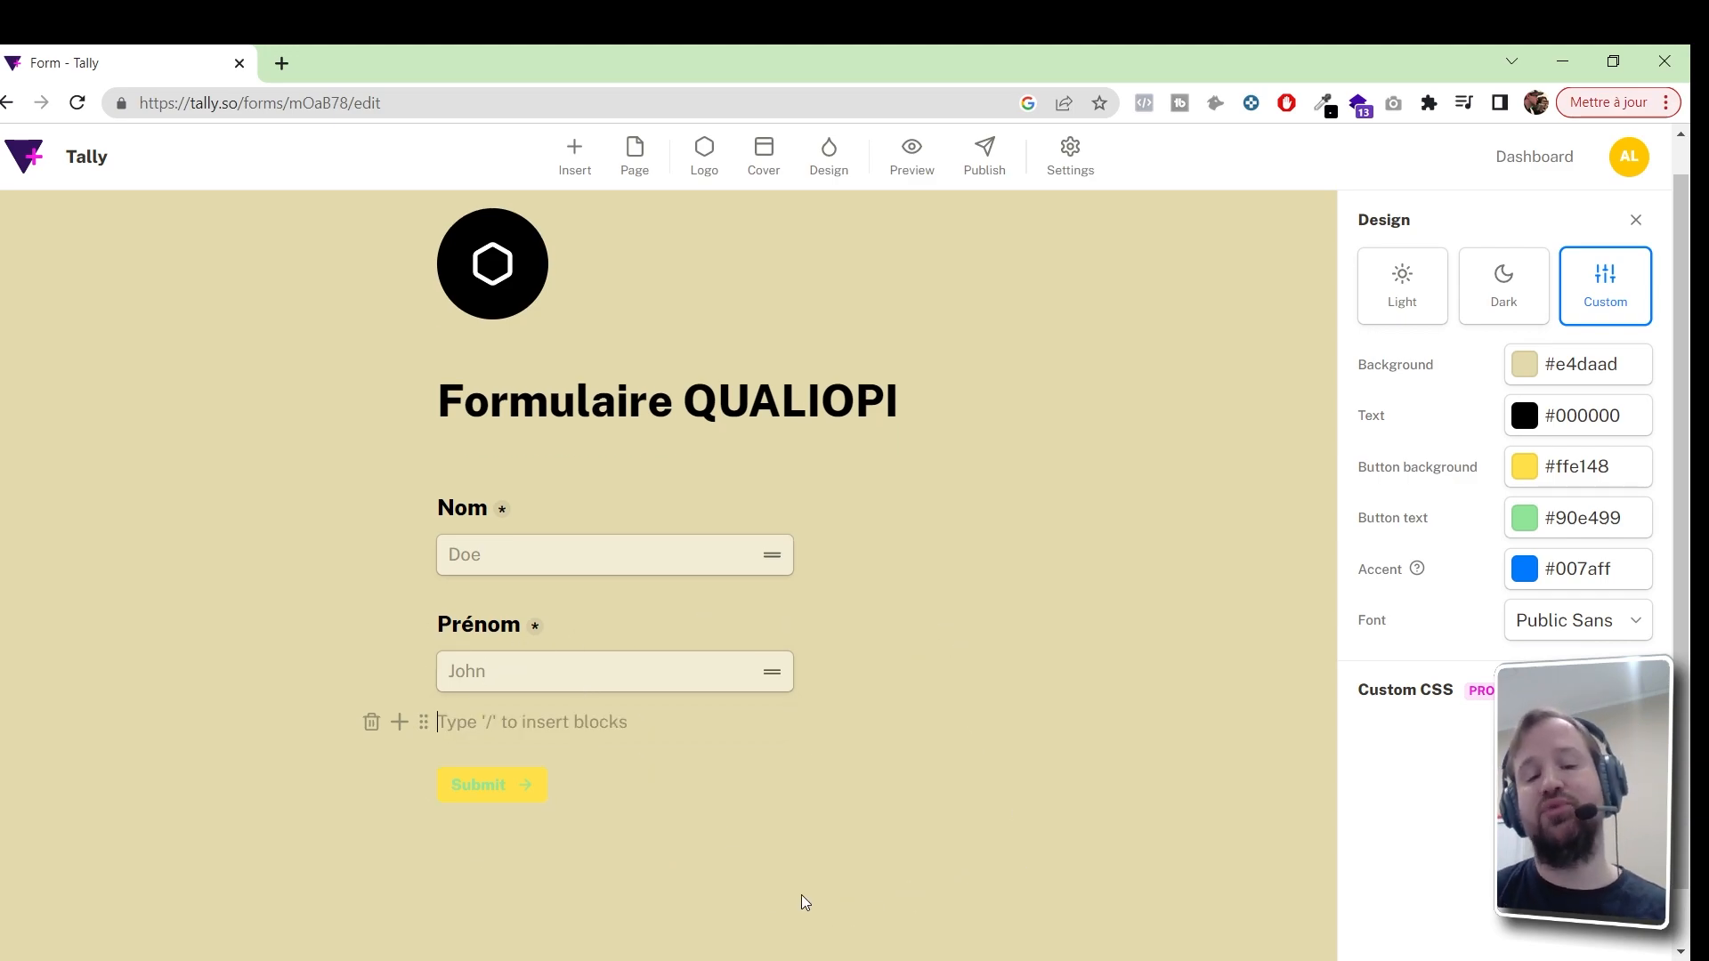
Insert a Question + Multiple choice block below the Prénom question
left_click(398, 726)
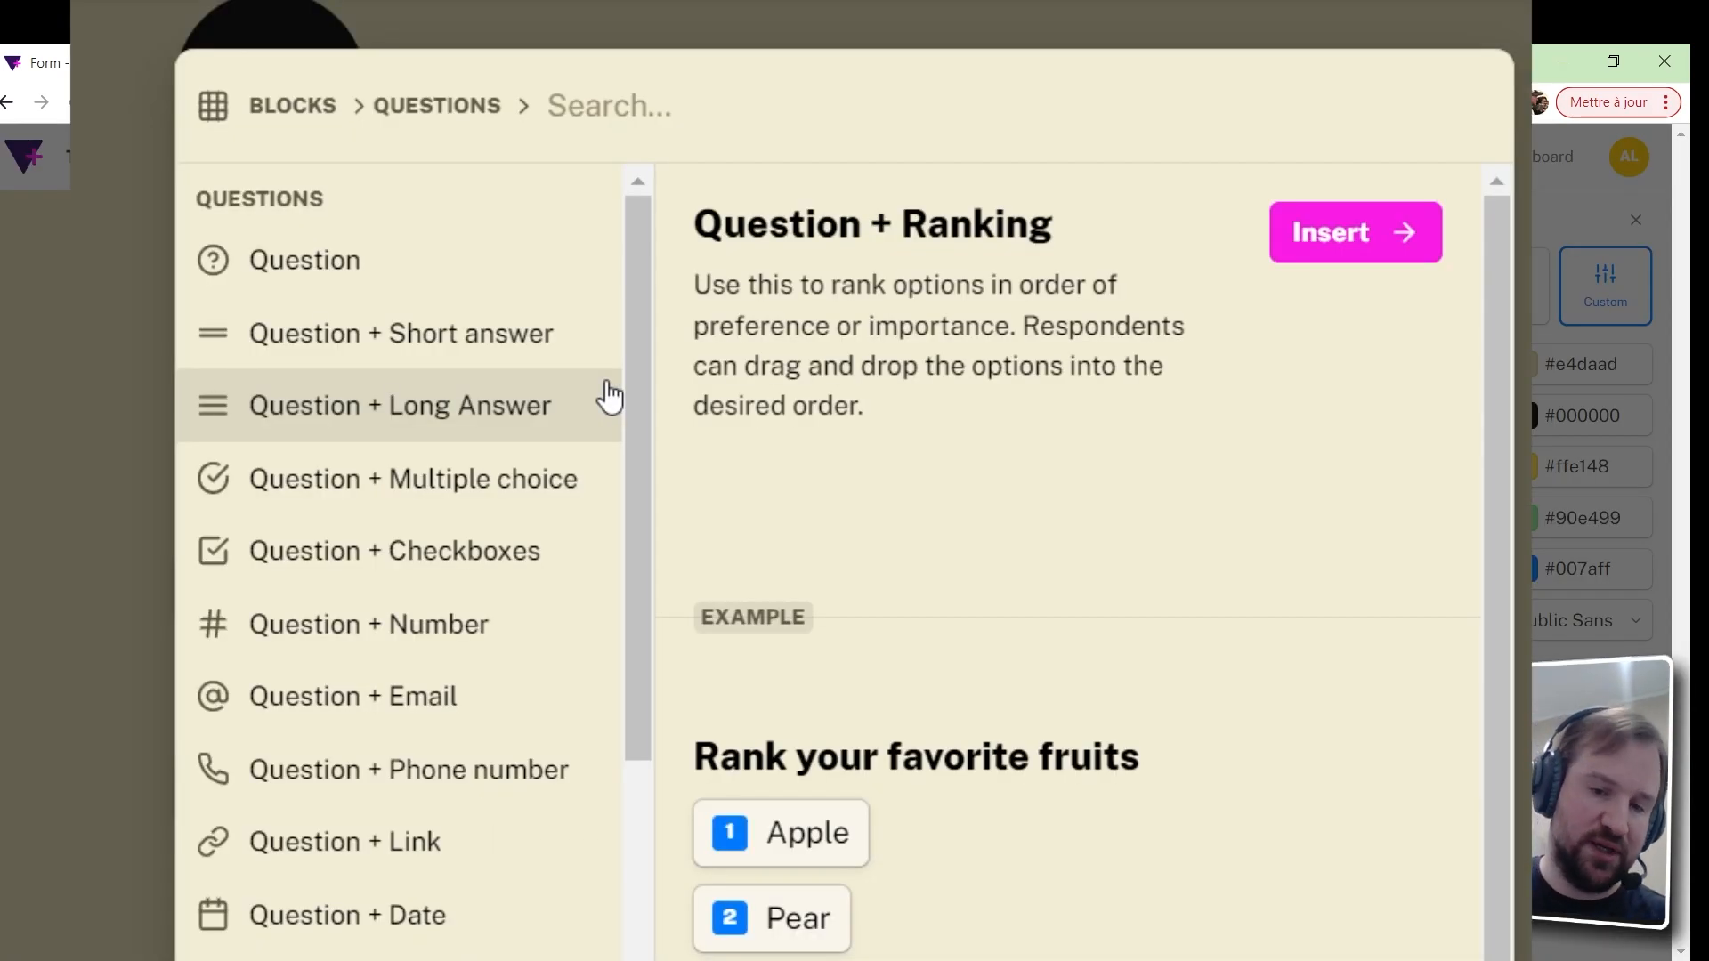
left_click(501, 415)
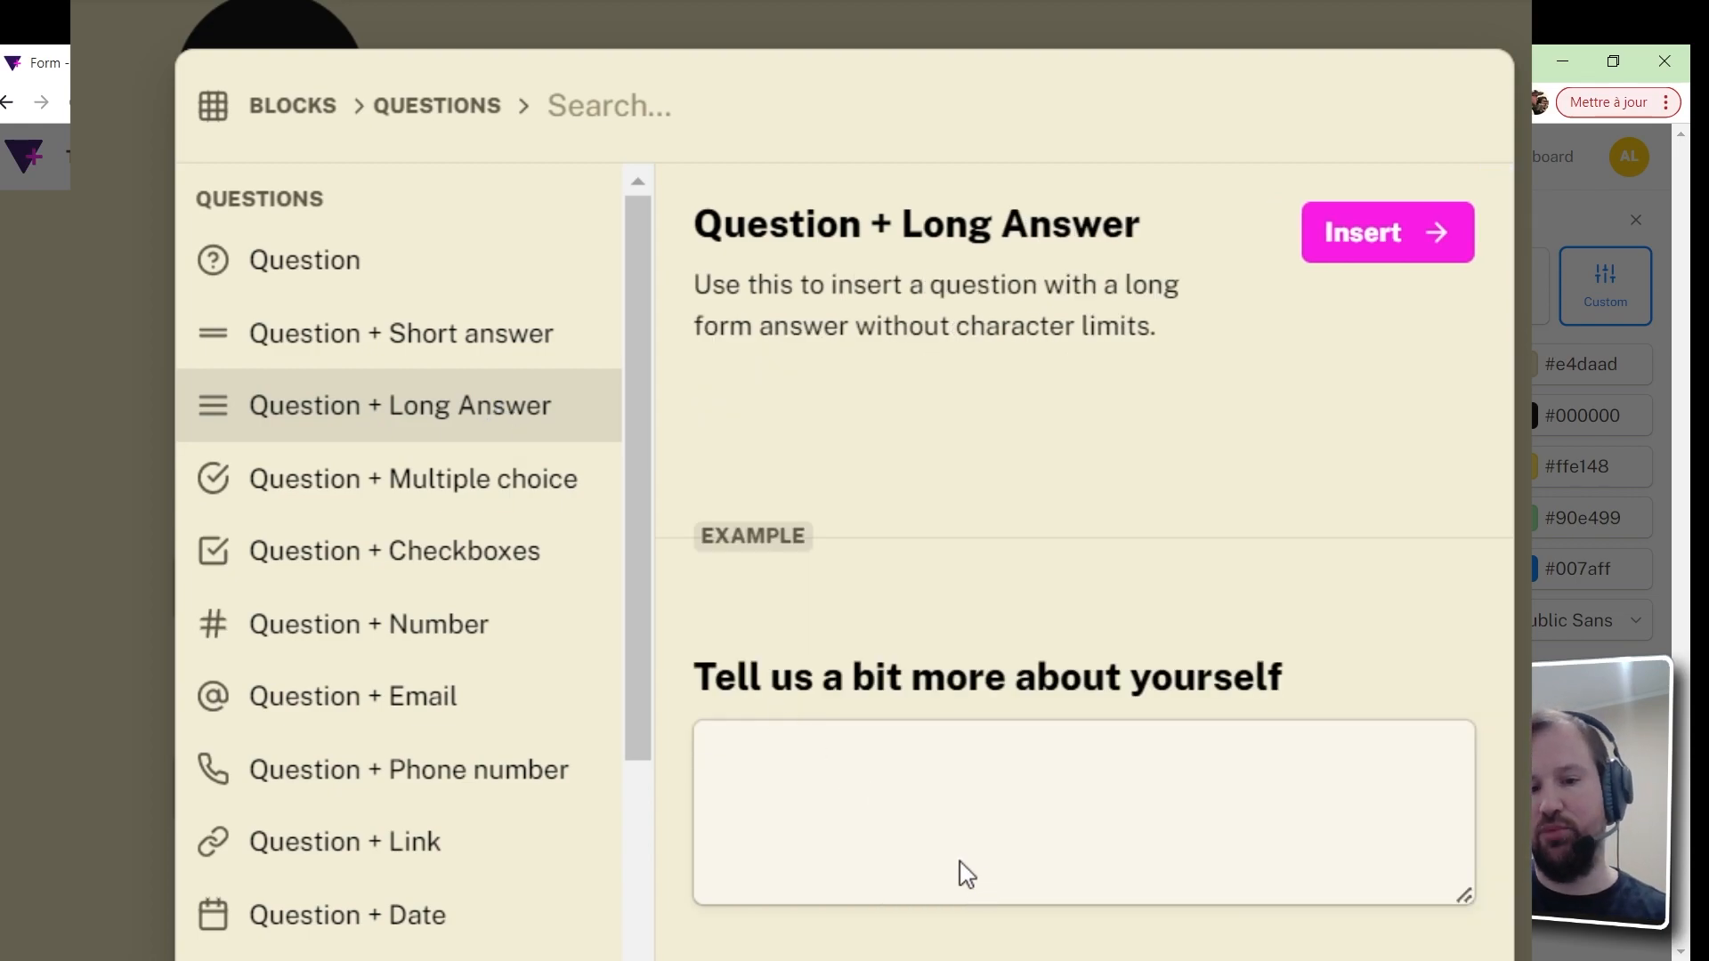
left_click(497, 506)
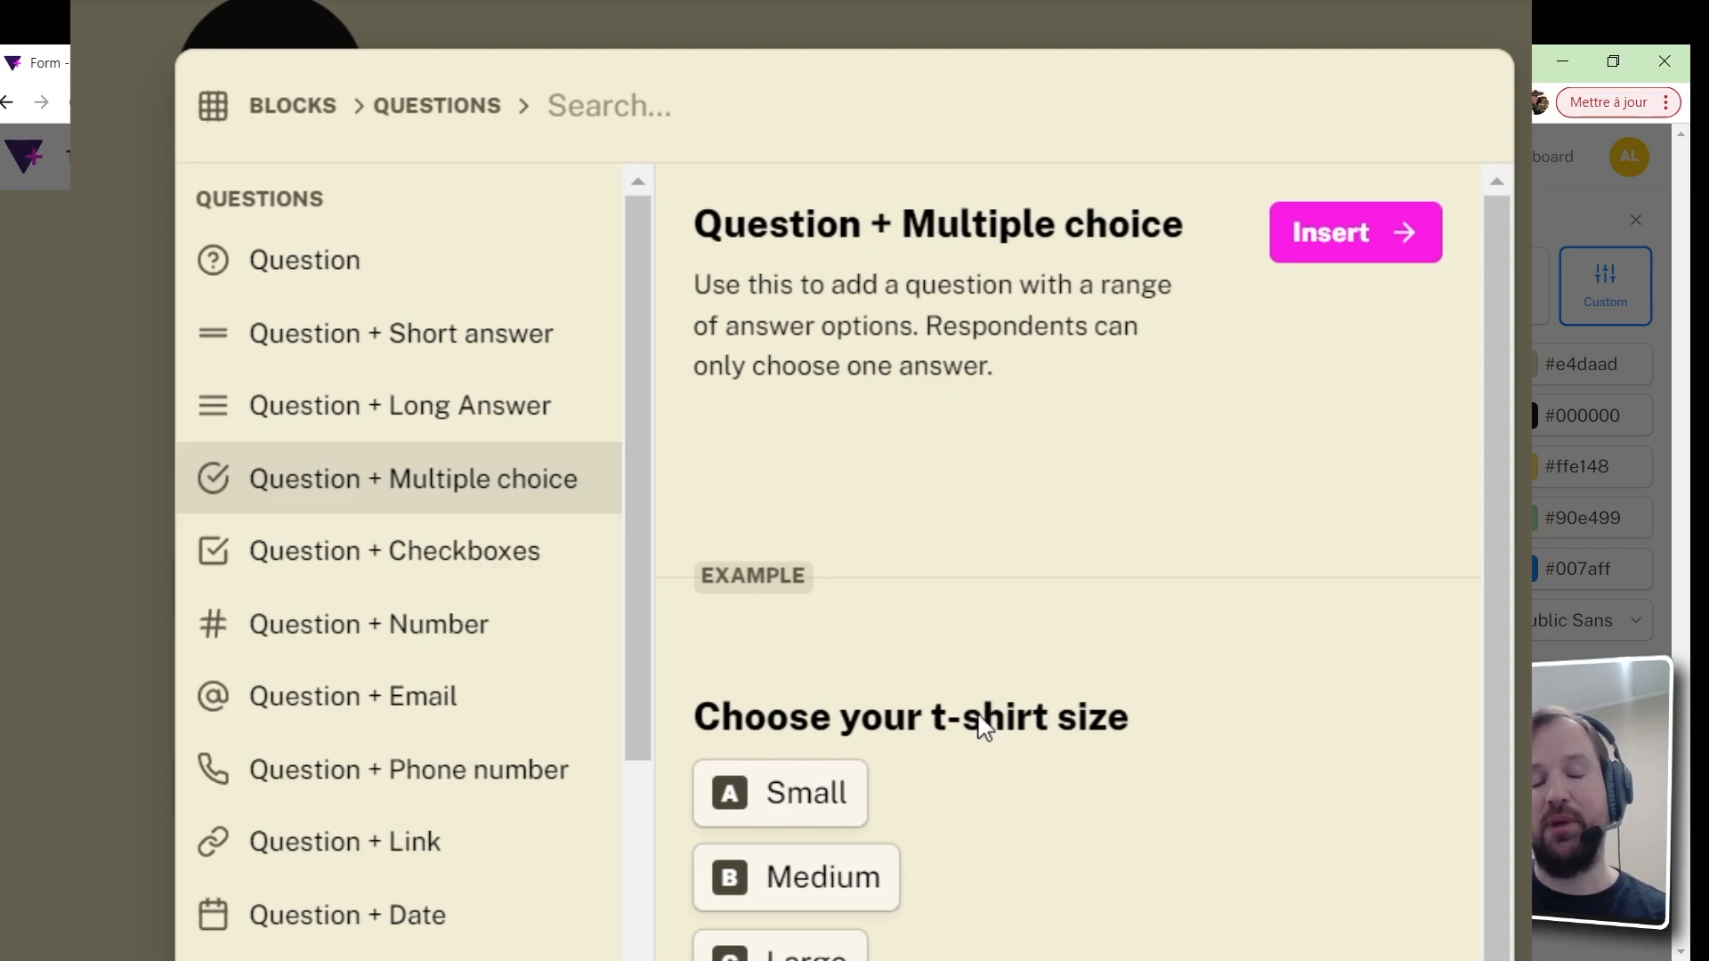
key("Return")
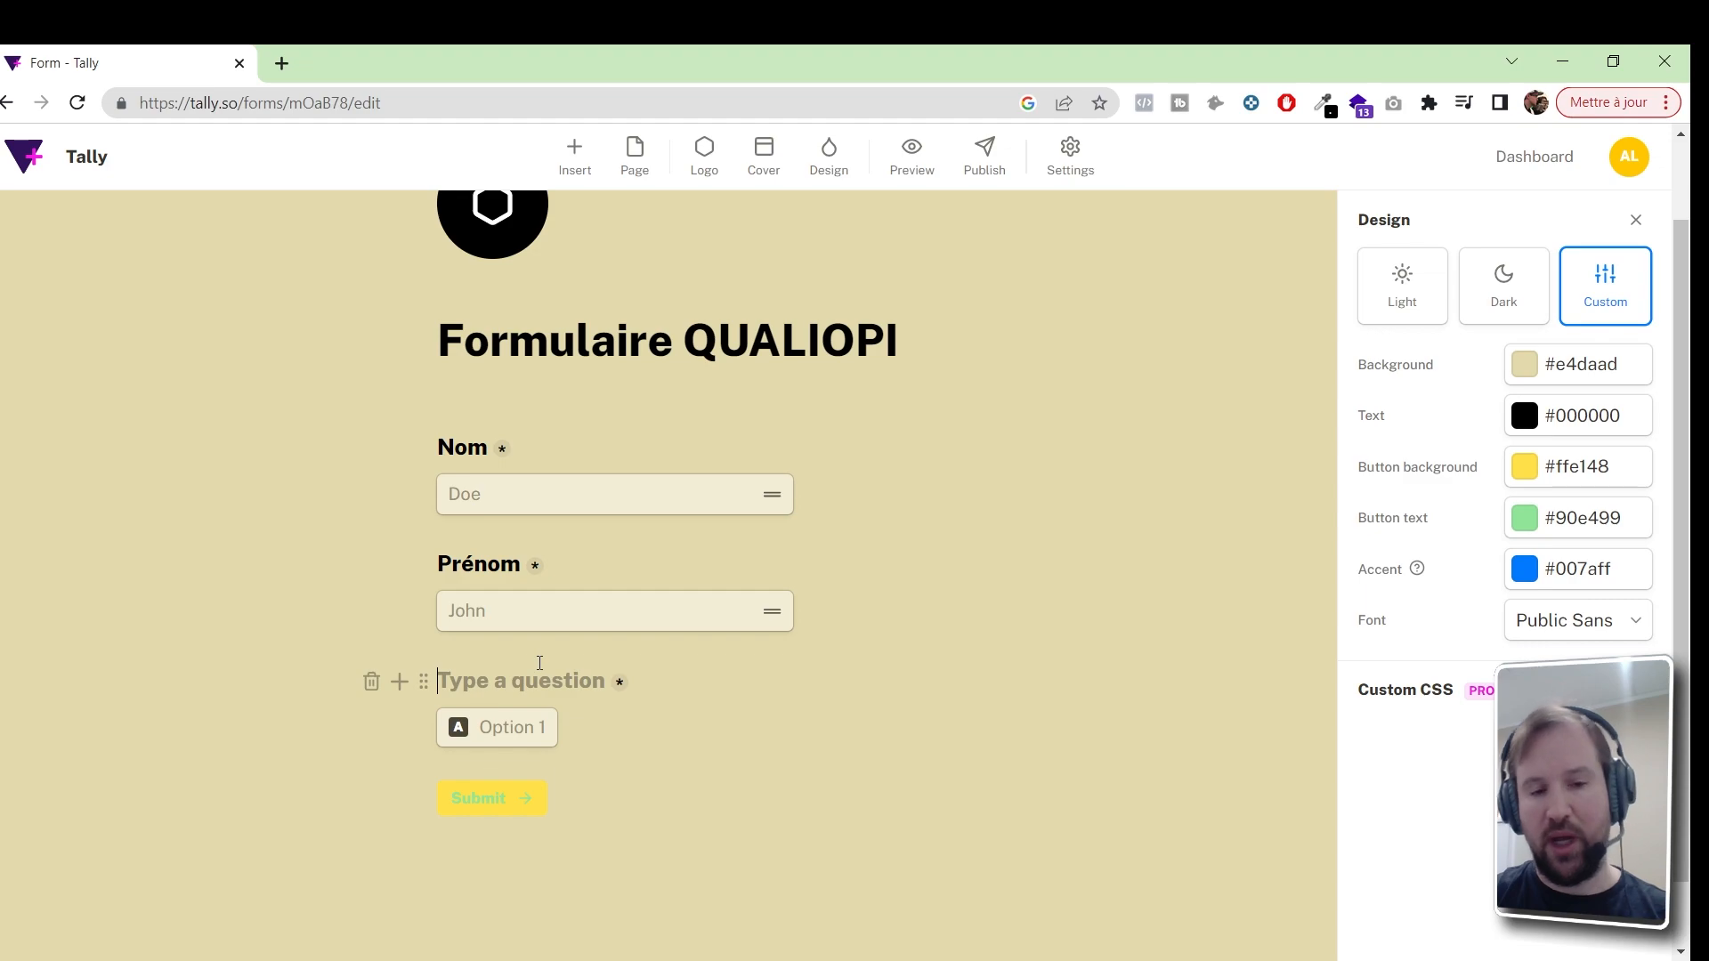
Enter title 'A quelle heure vous rappeler ?' and options Le matin, L'après, Le soir
type("A quelle heure vous rappeler ?")
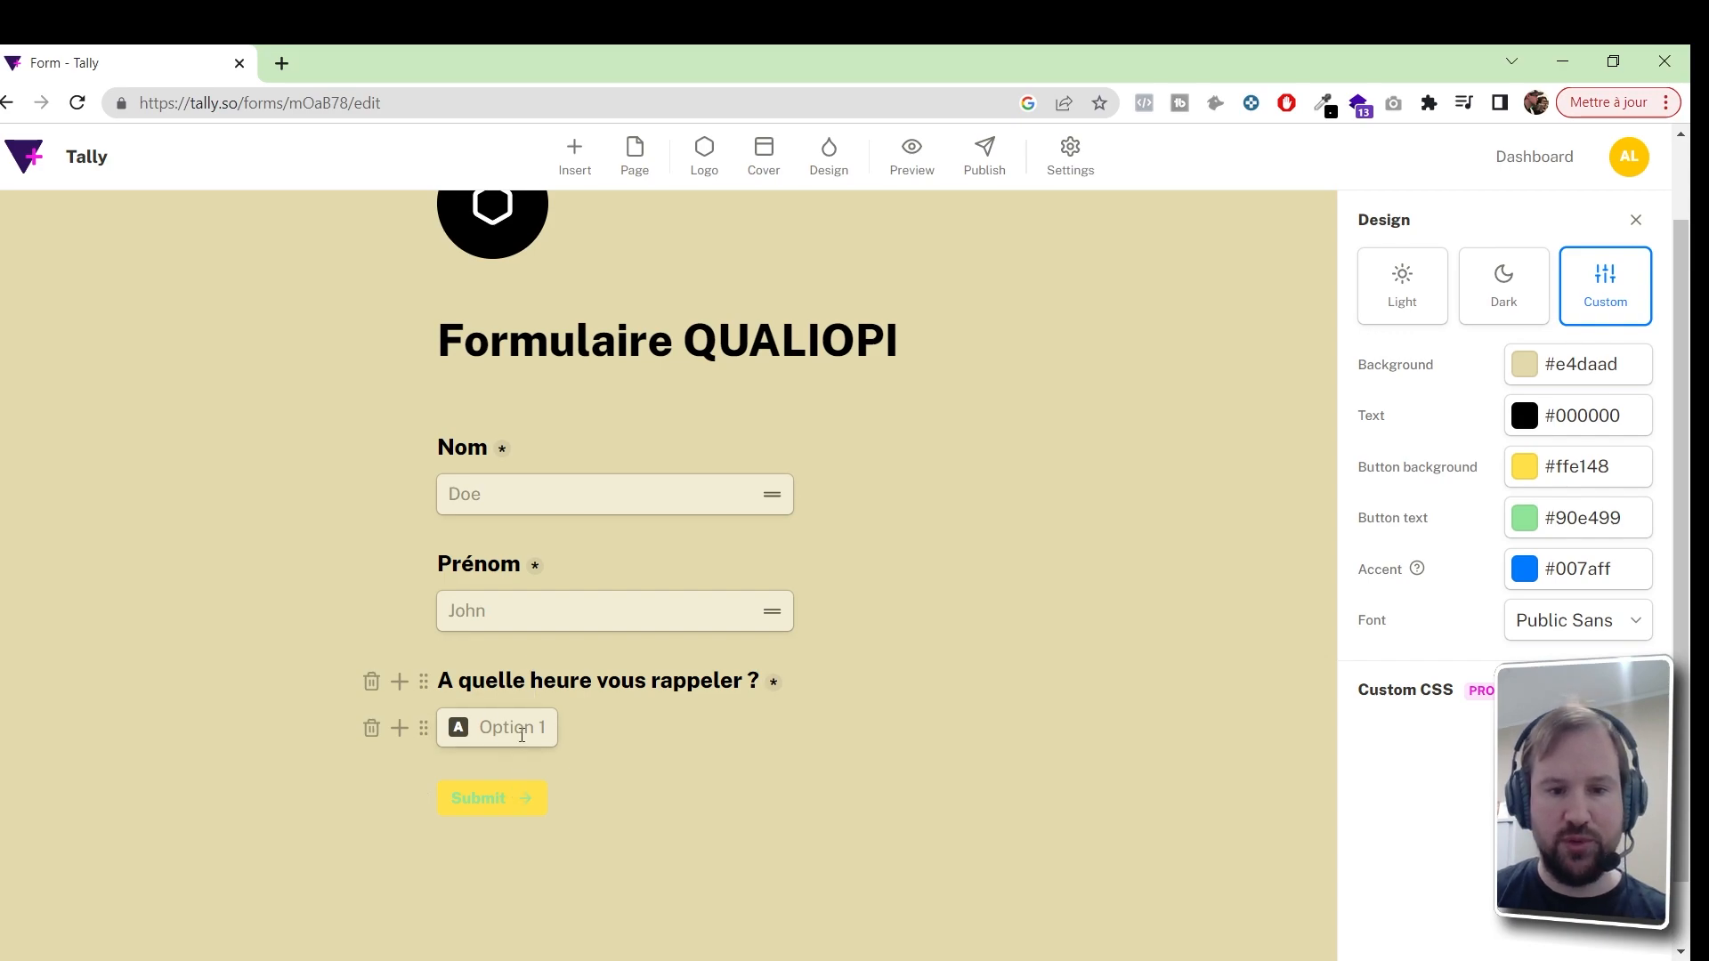
left_click(520, 732)
type("Le matin")
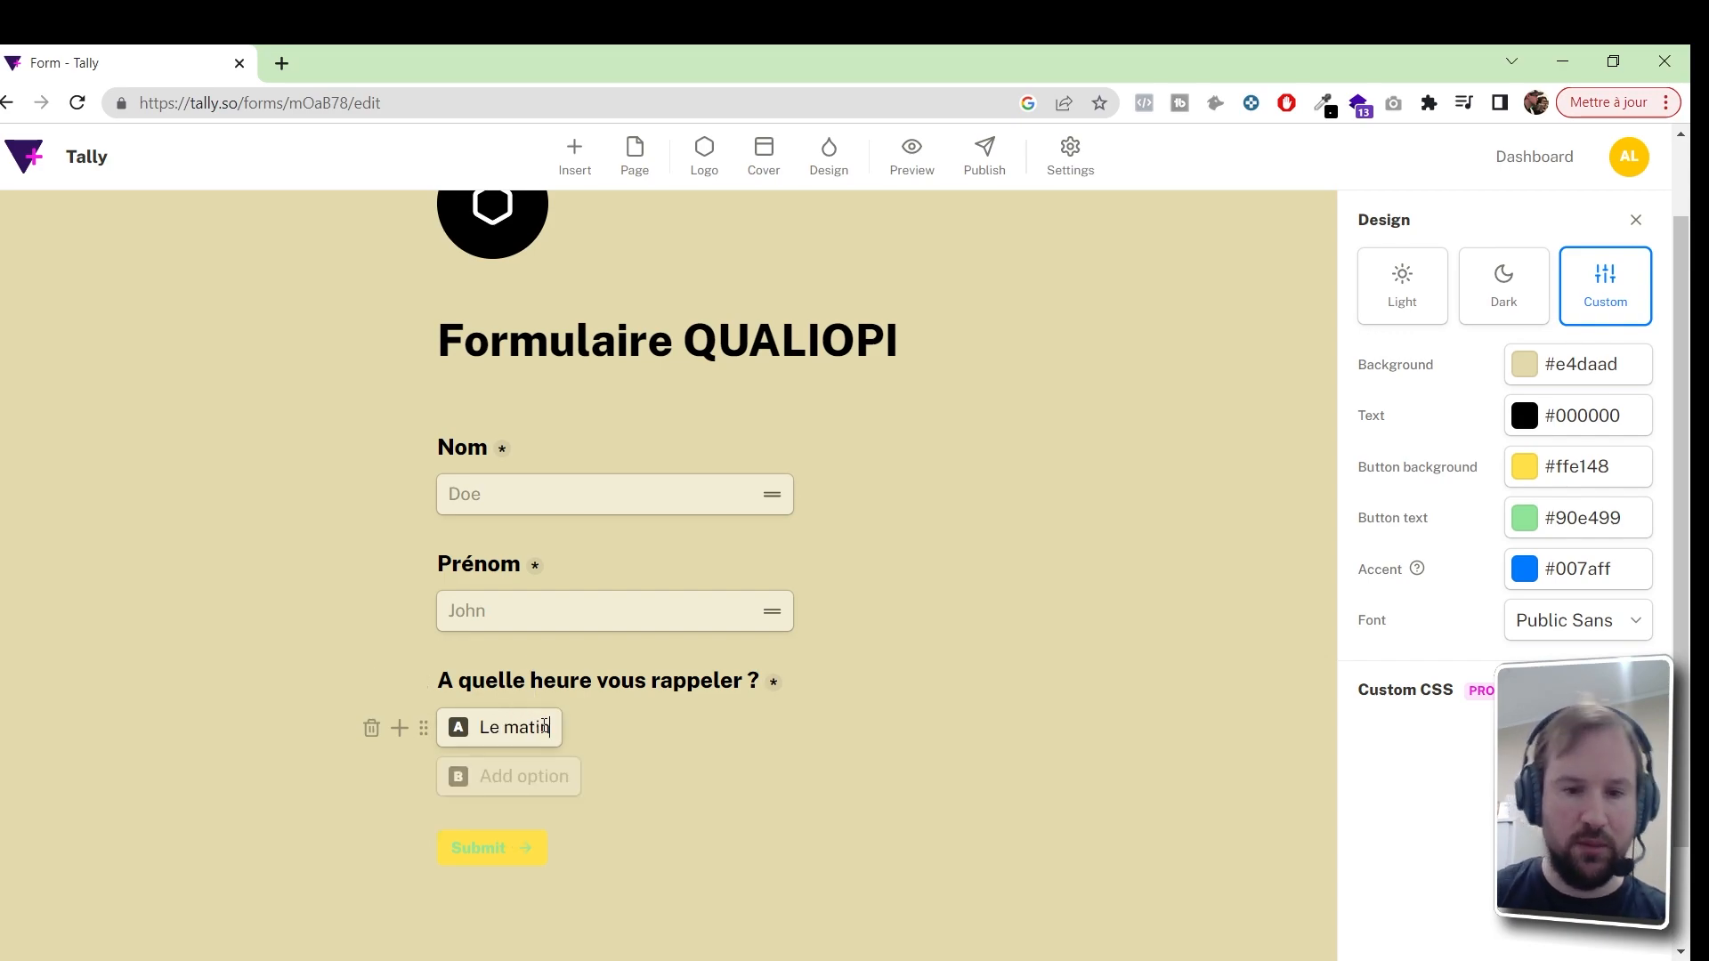
left_click(530, 778)
type("L'après")
left_click(533, 778)
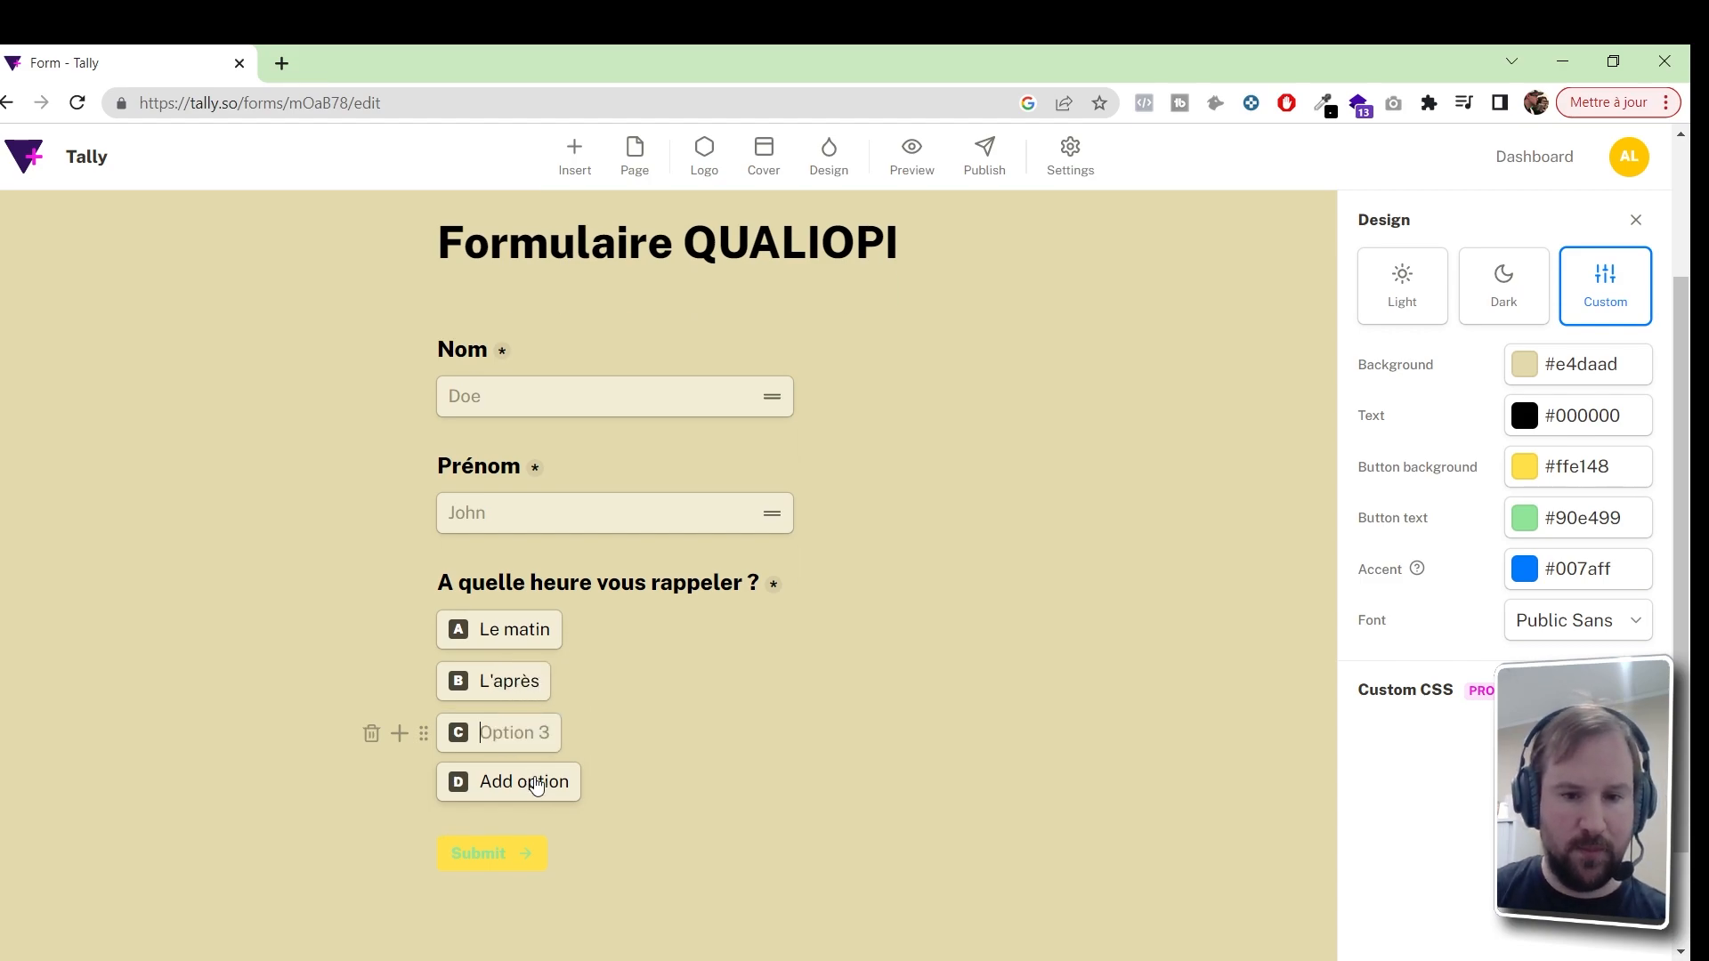
type("Le soir")
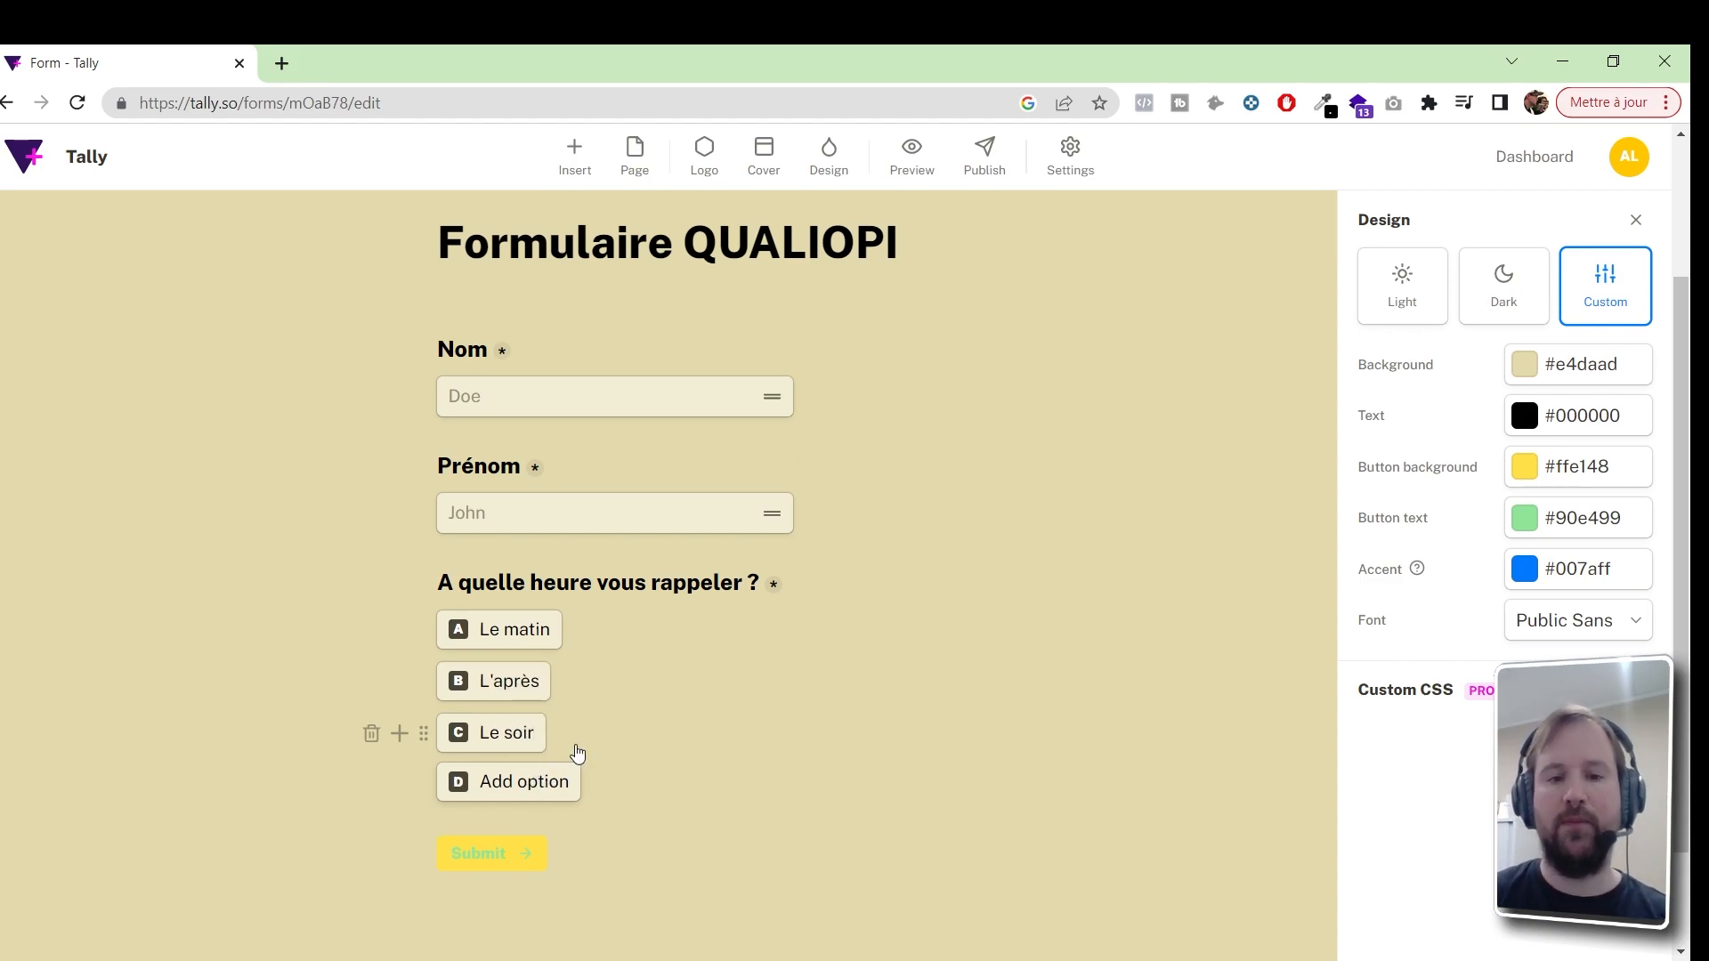
left_click(842, 688)
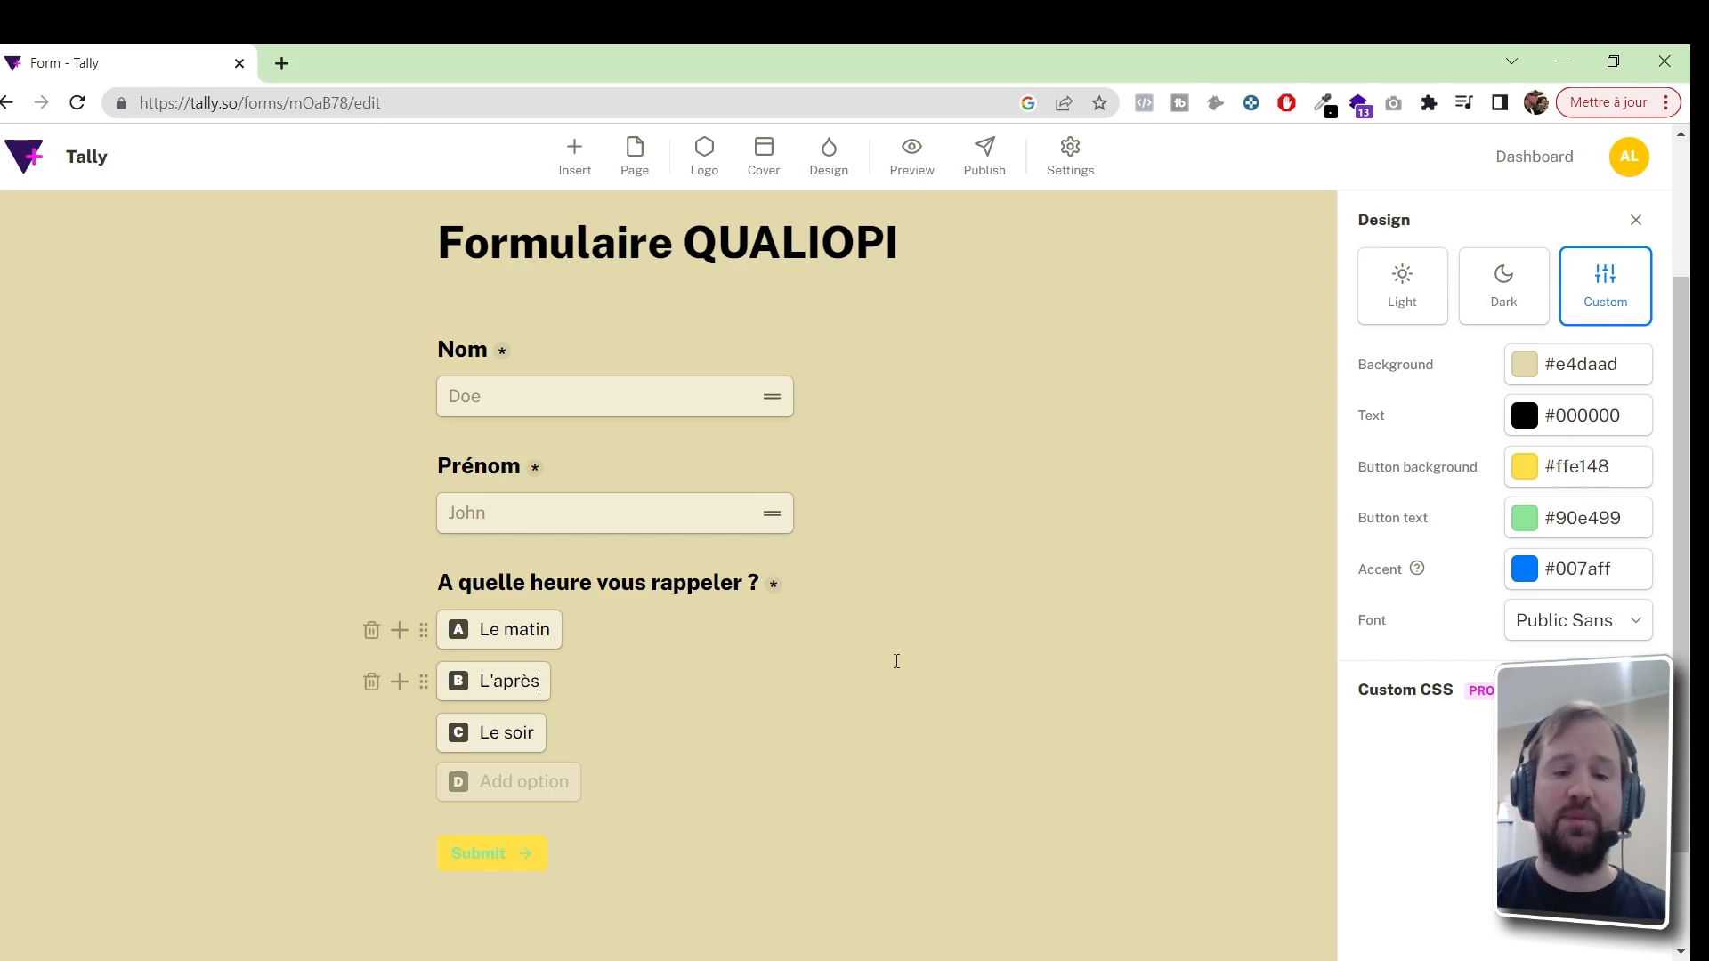
left_click(674, 791)
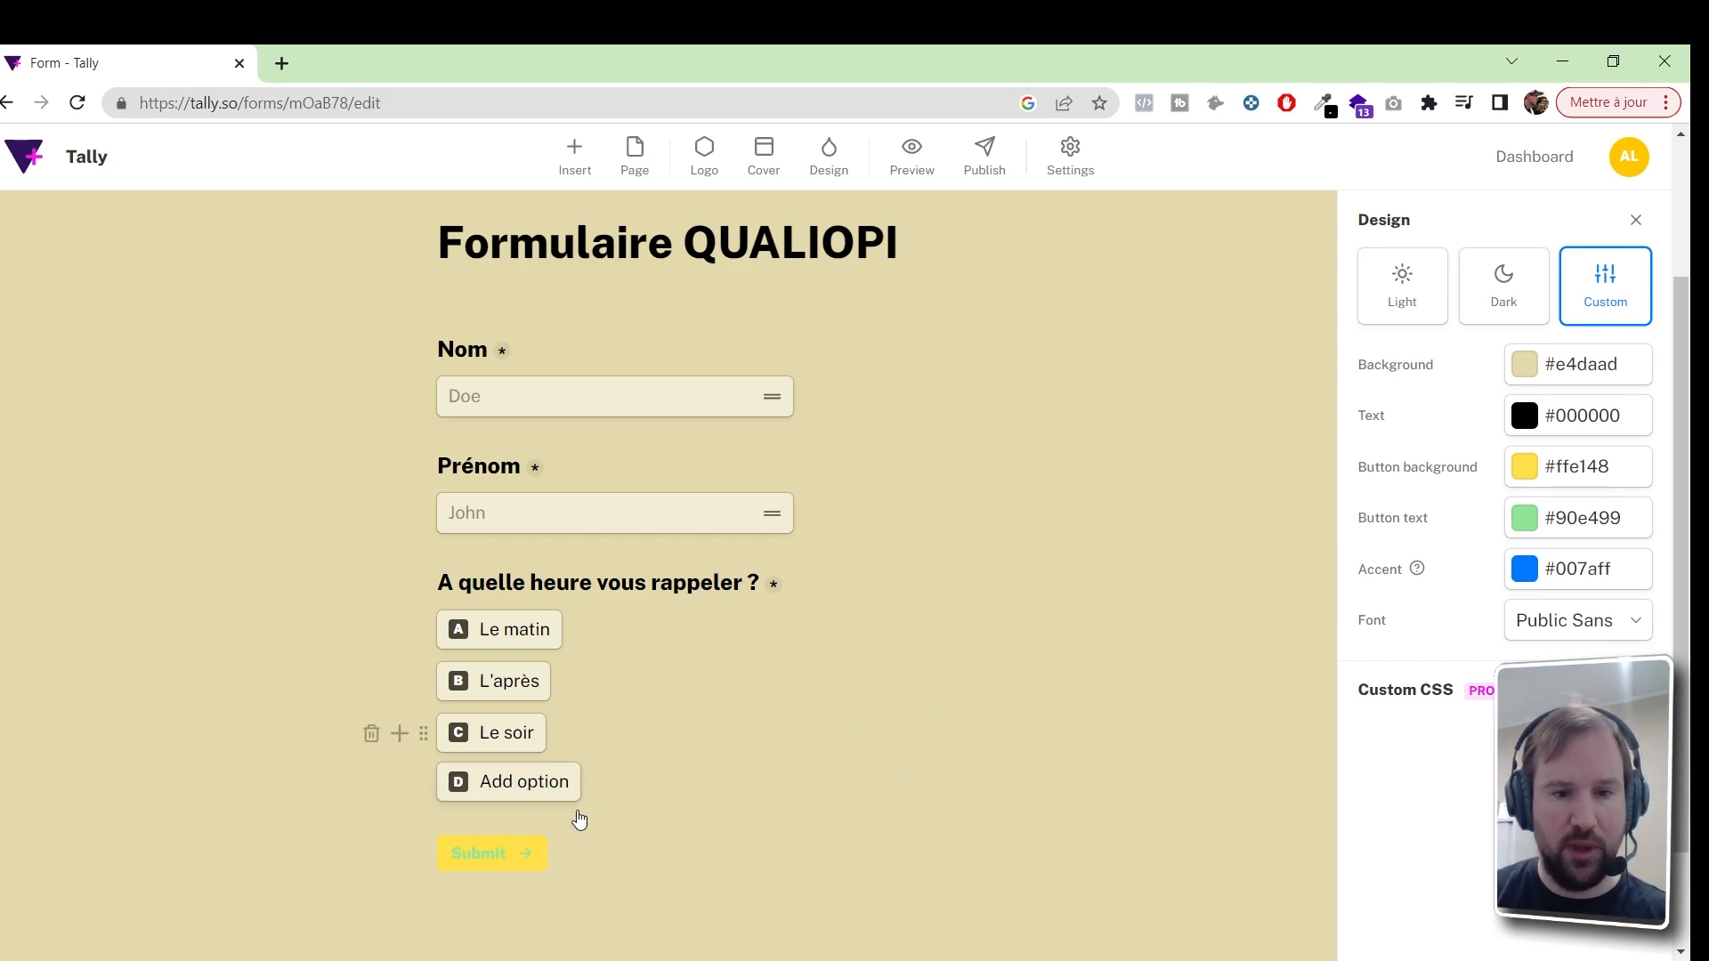
key("Return")
key("Return")
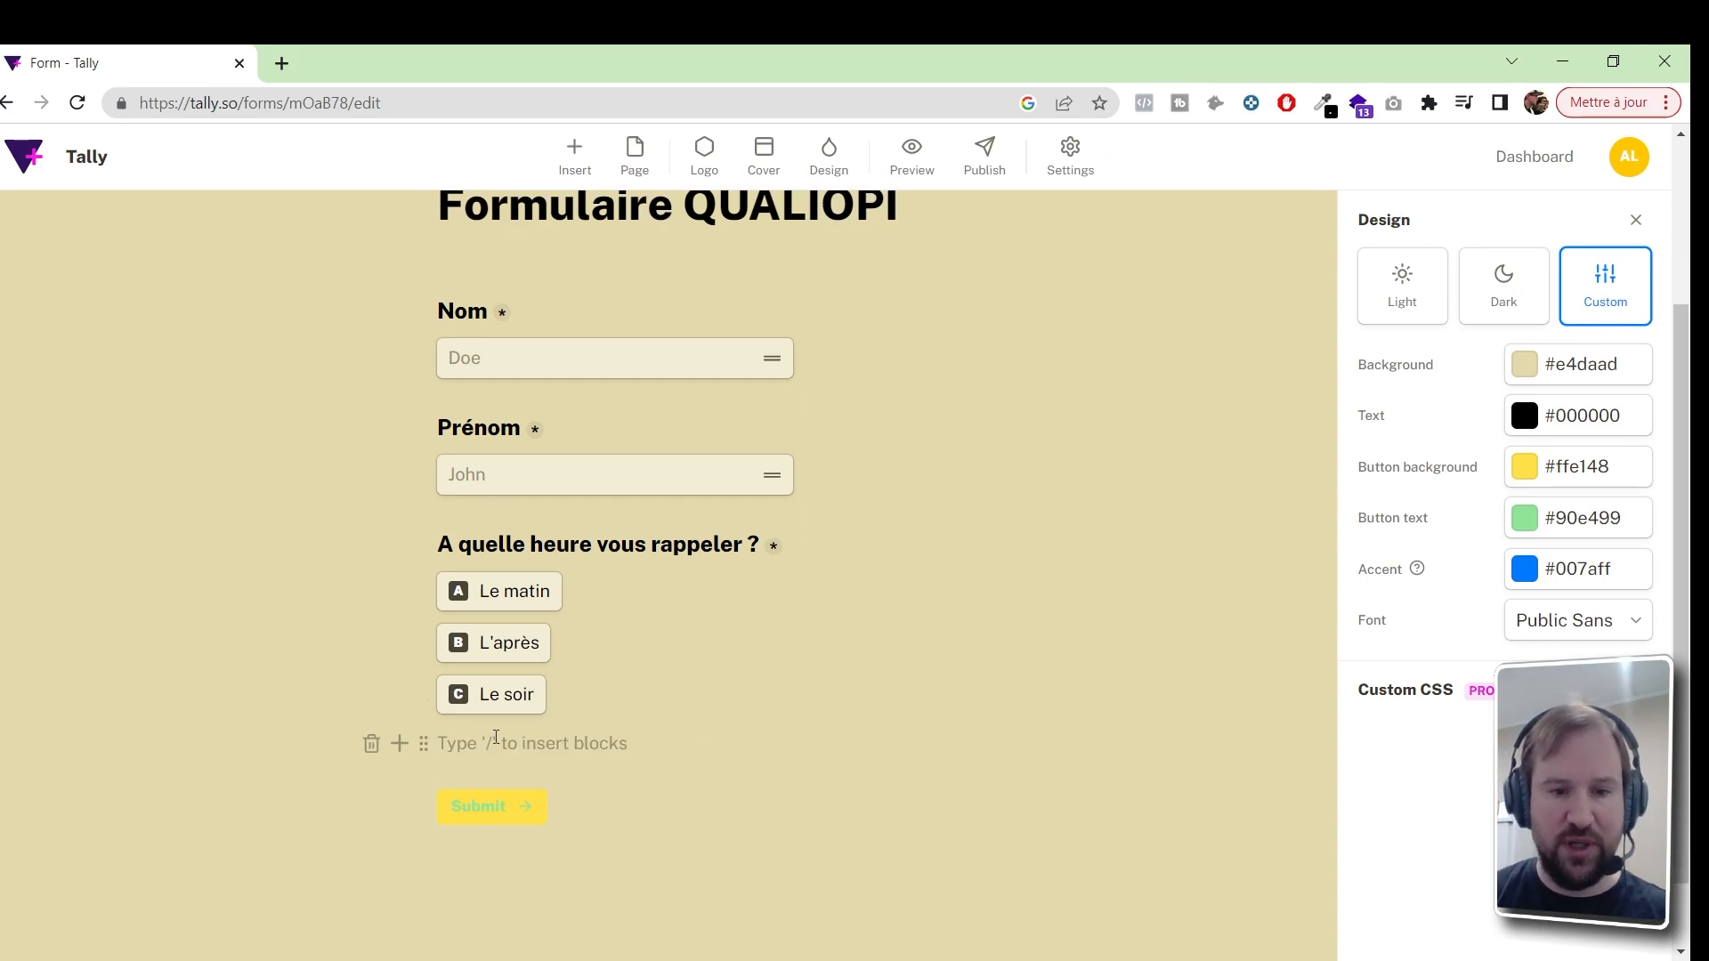
Open the question block list and look through the Number and Phone number blocks
type("/")
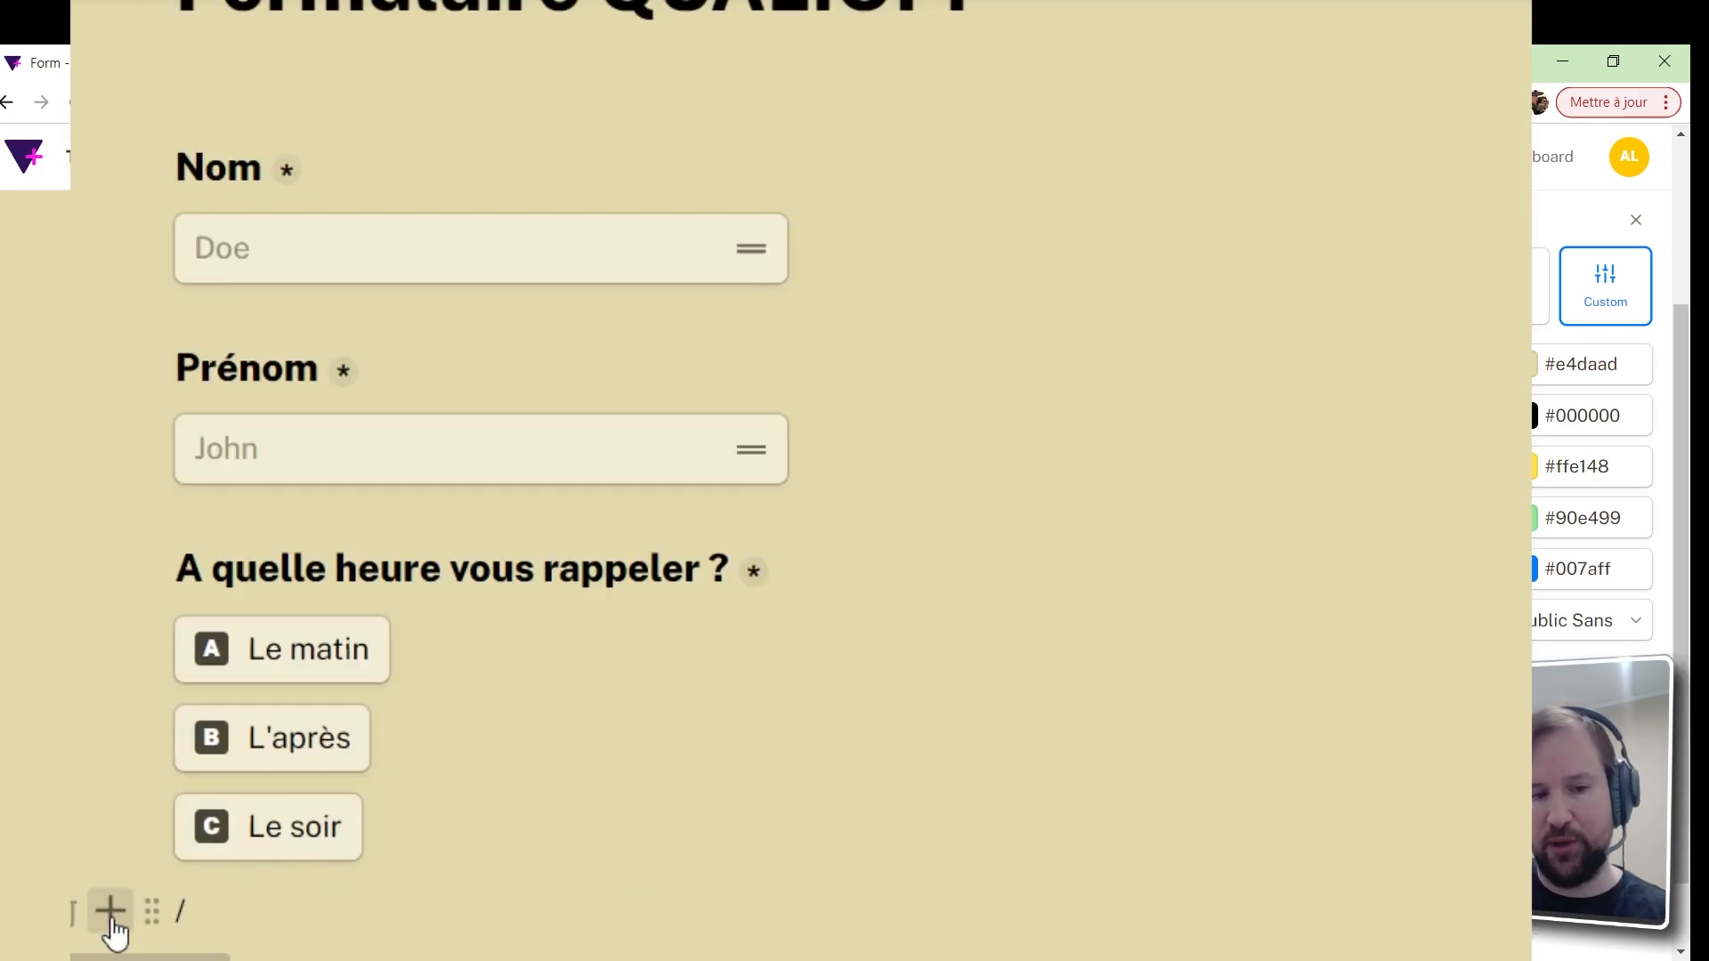
left_click(111, 917)
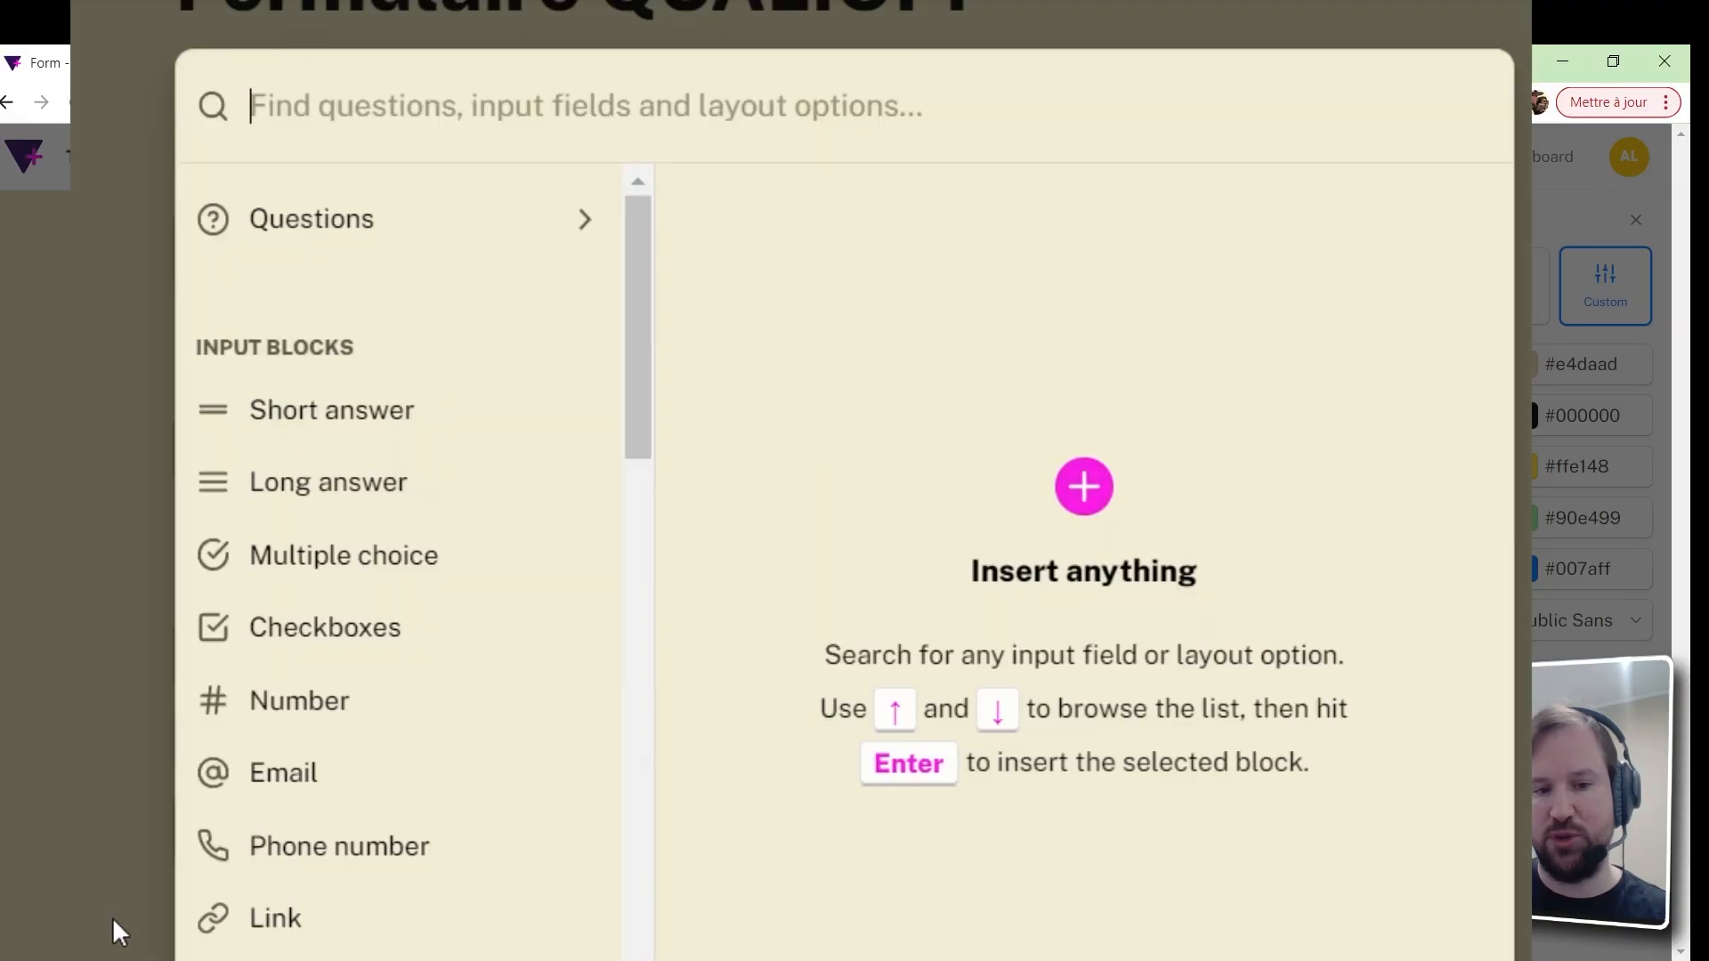
left_click(383, 248)
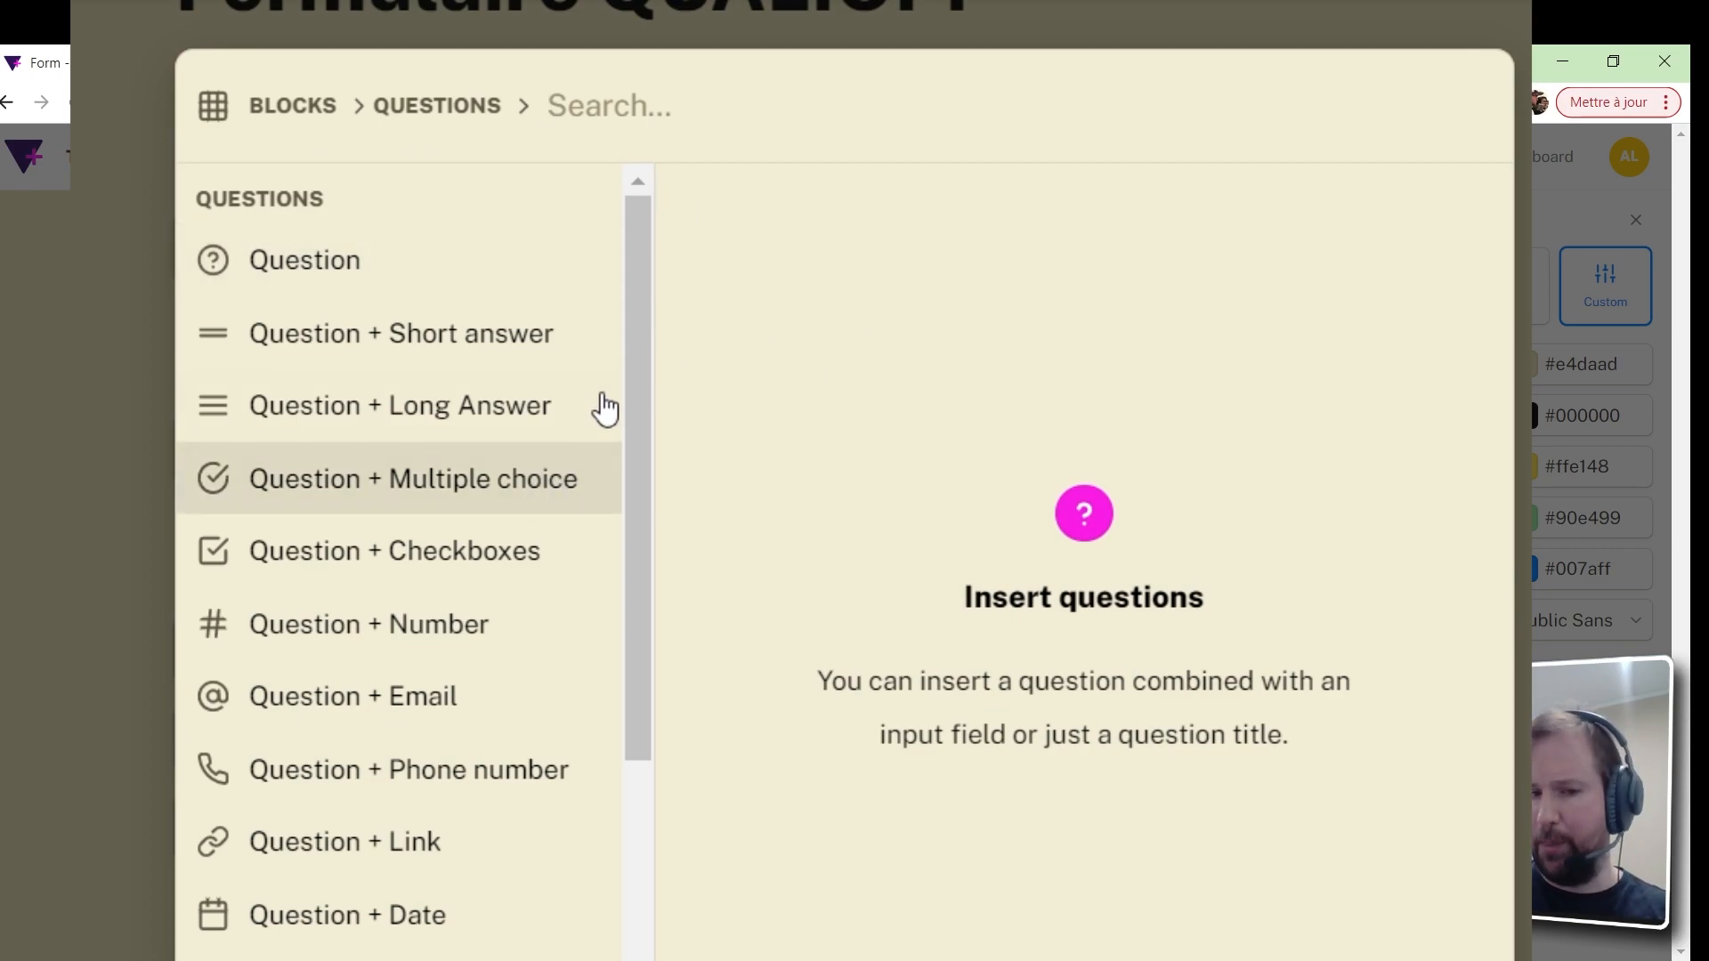
mouse_move(542, 563)
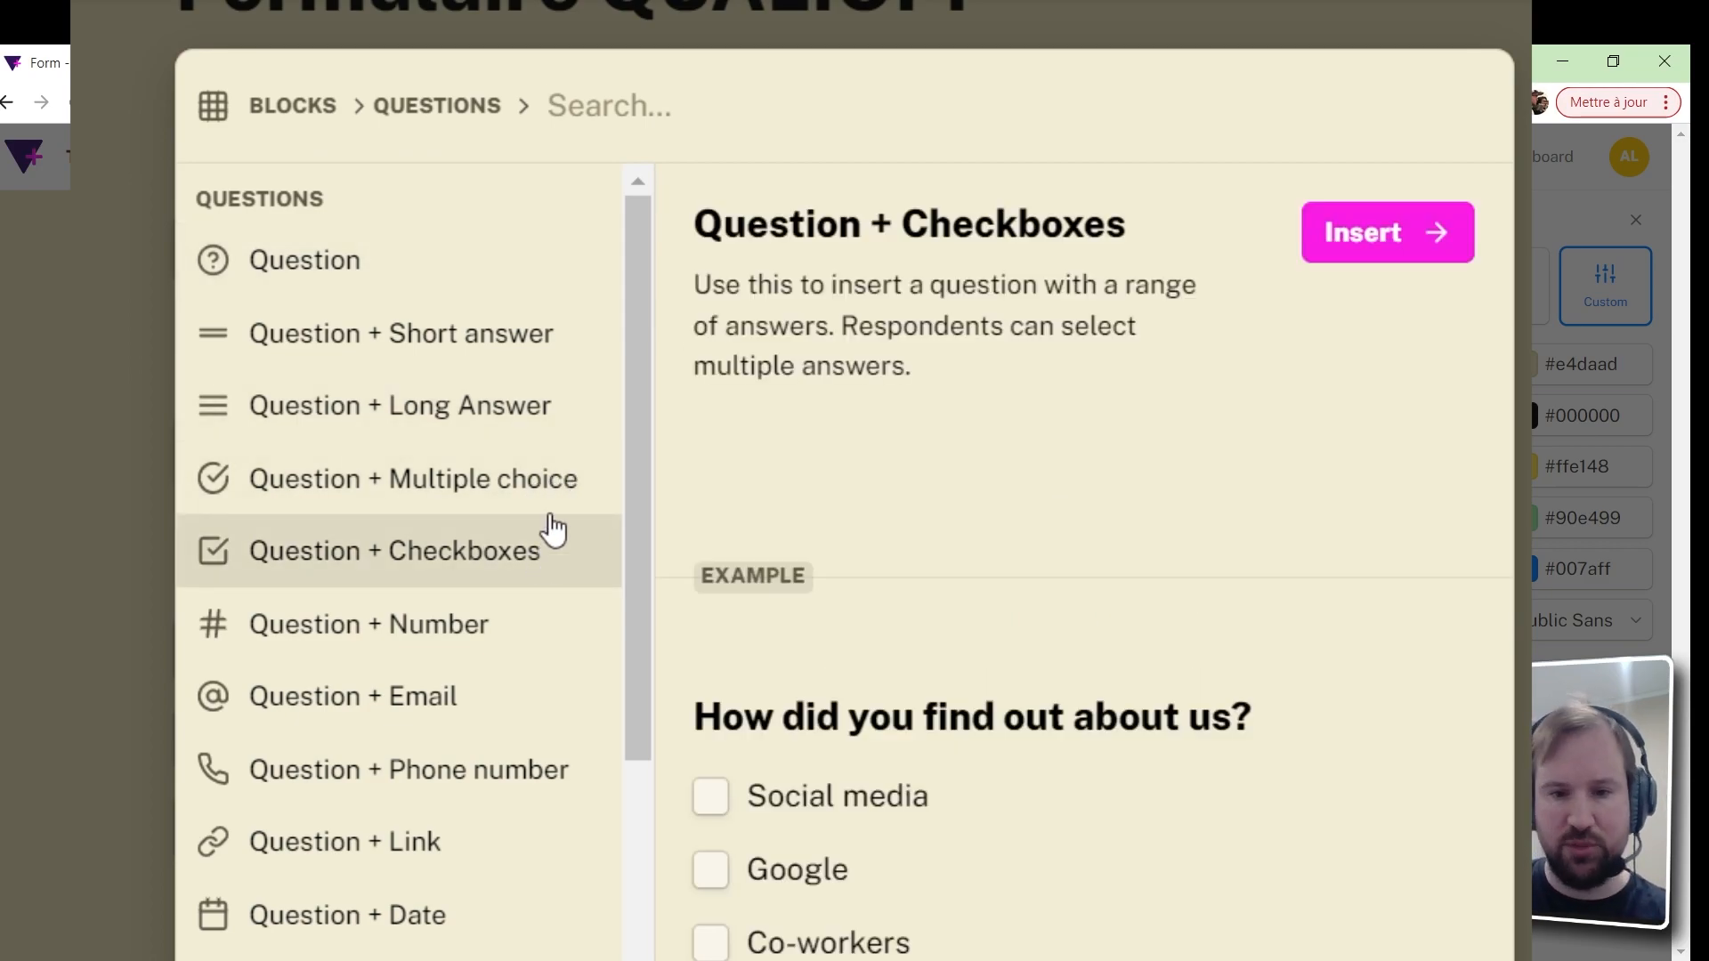
left_click_drag(632, 484, 558, 574)
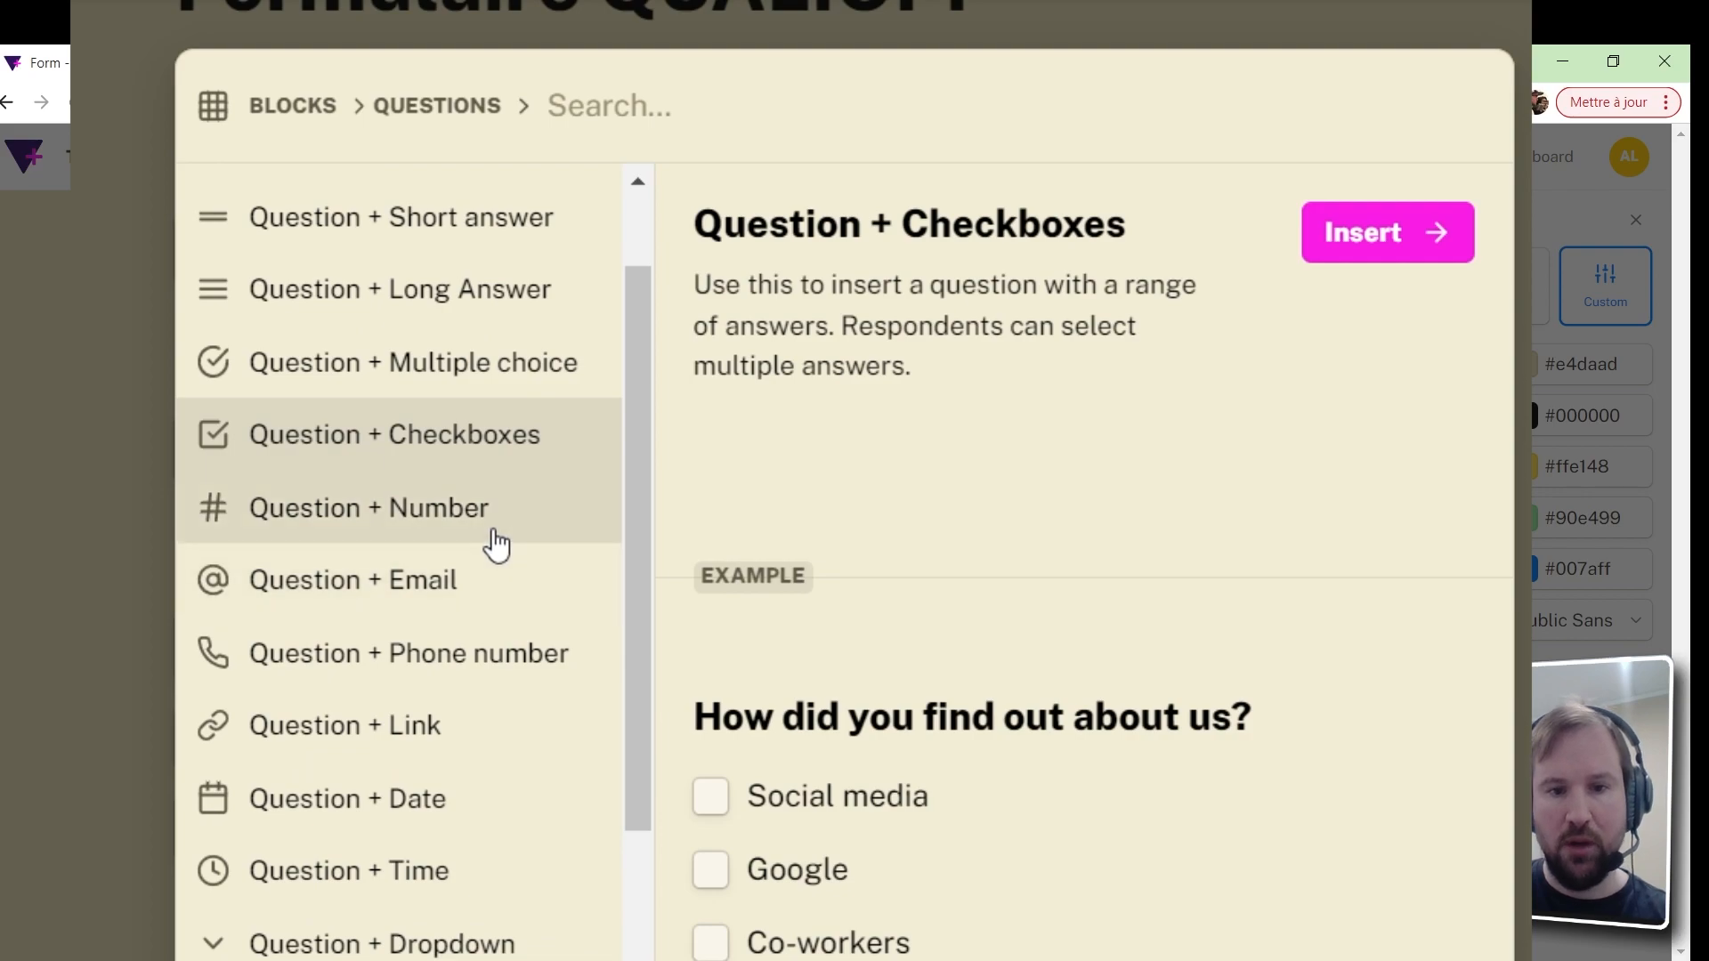
mouse_move(496, 542)
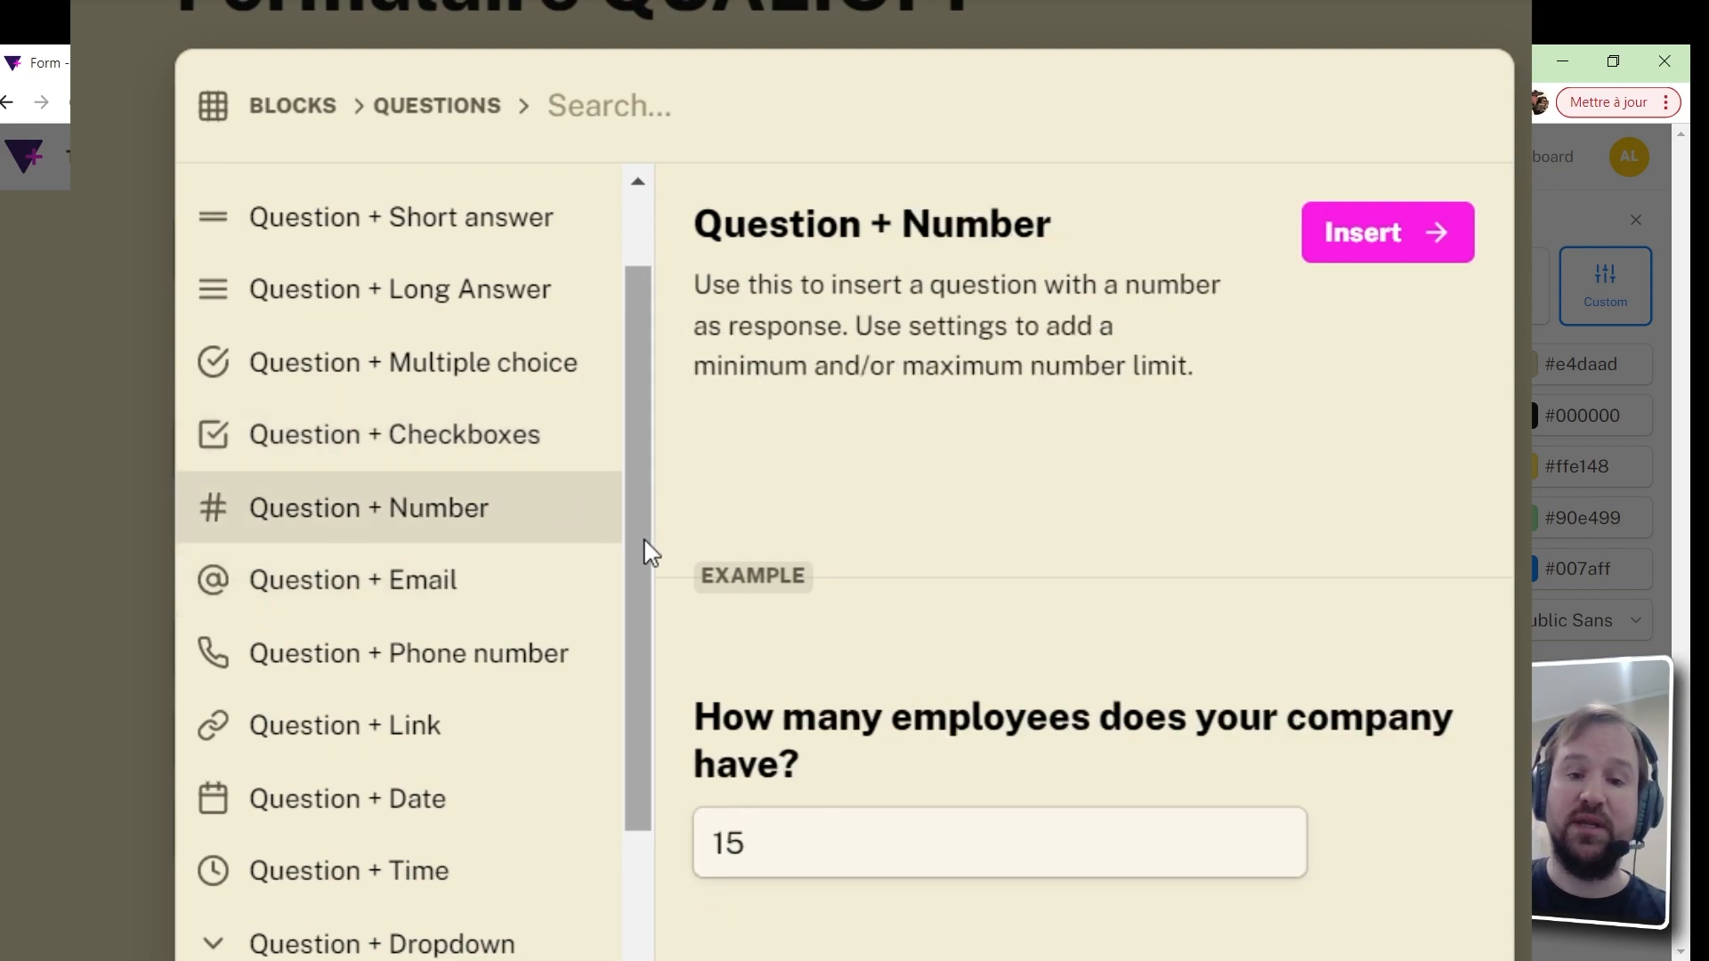
Browse the Link, Date and Time blocks, then preview the Question + Payment Stripe example
mouse_move(540, 678)
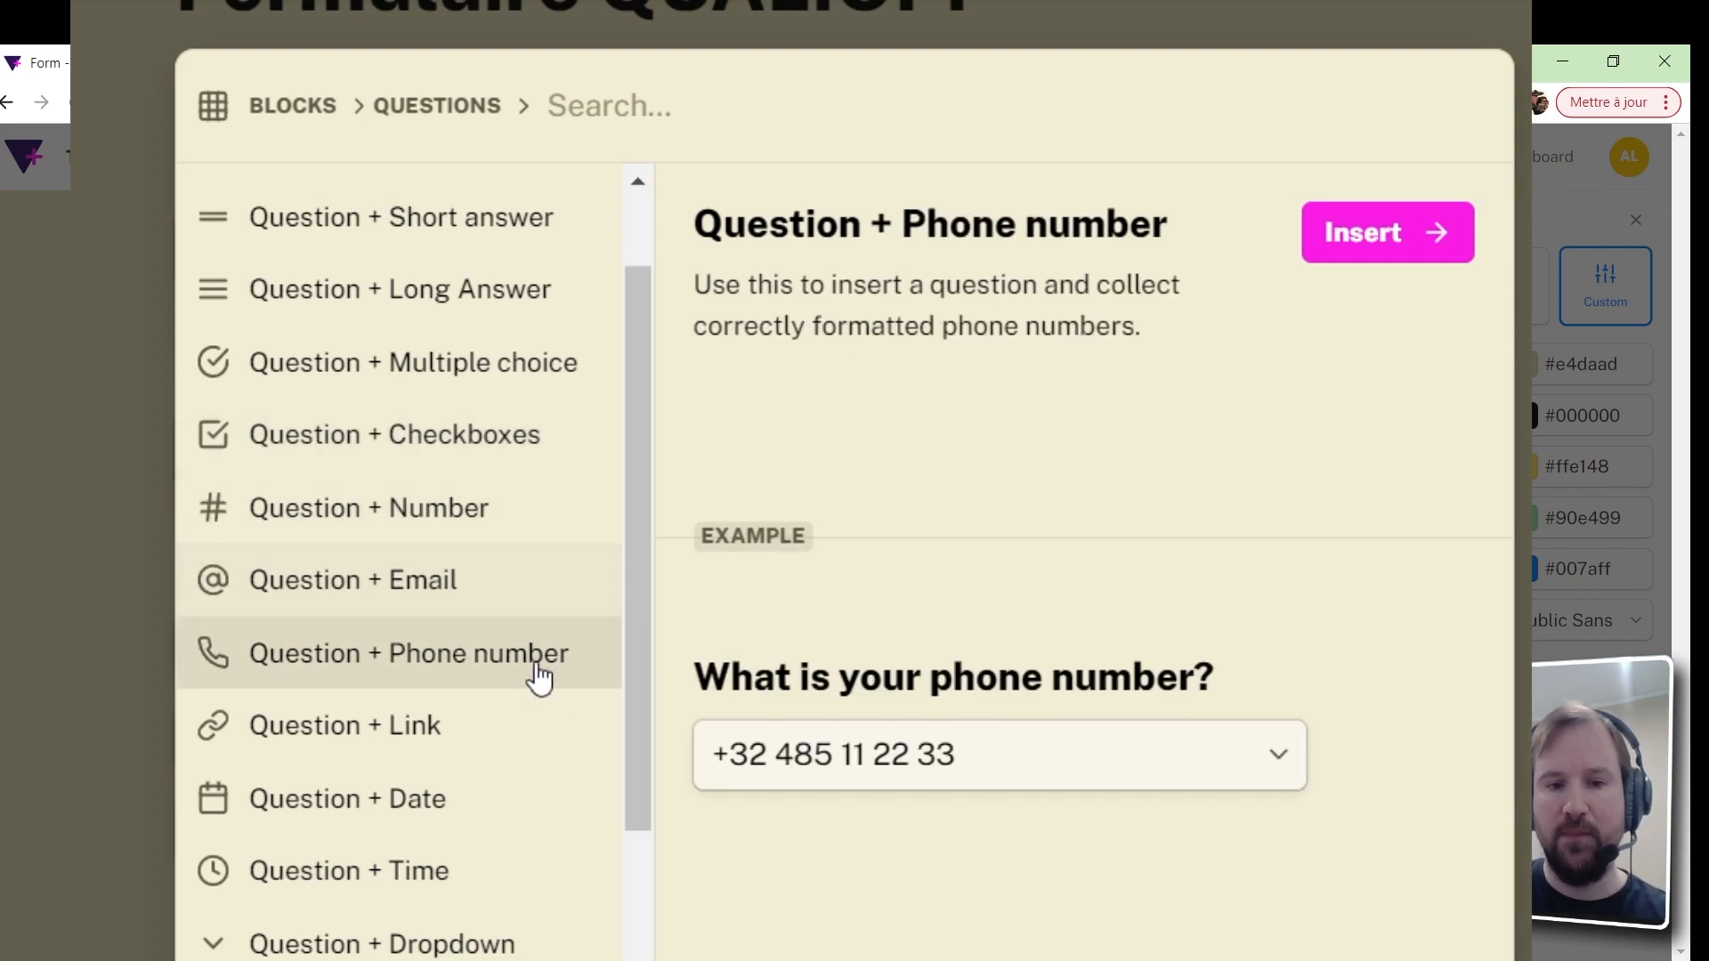
left_click_drag(642, 614, 591, 712)
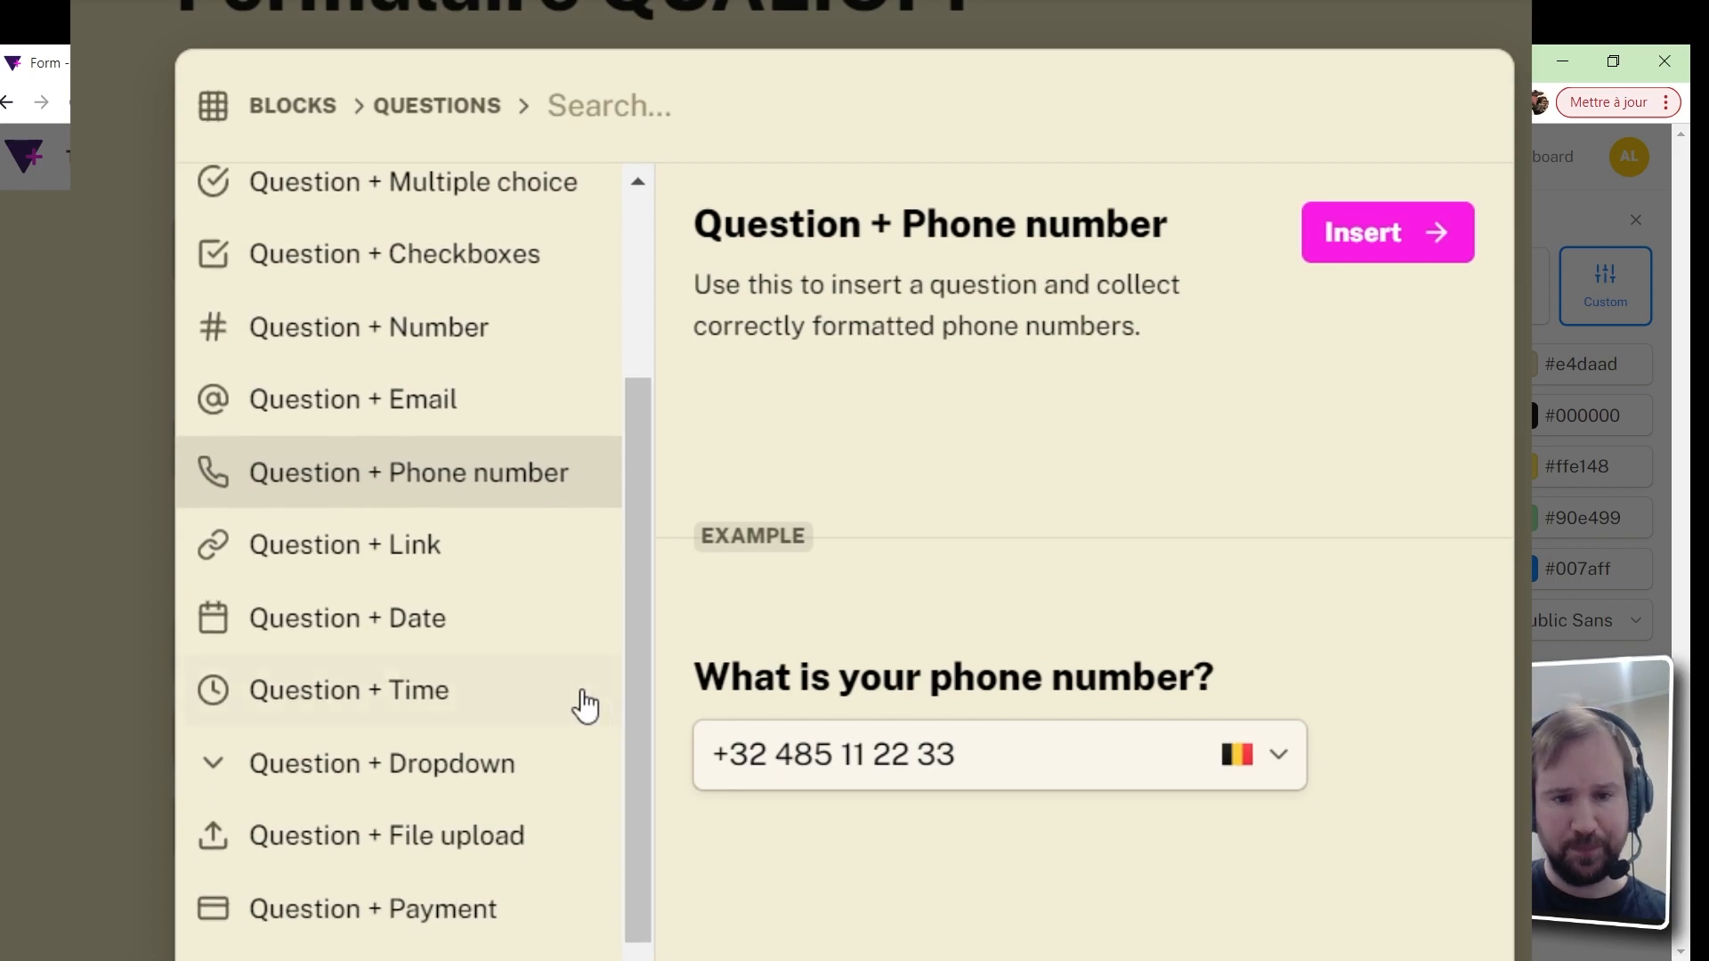
mouse_move(484, 574)
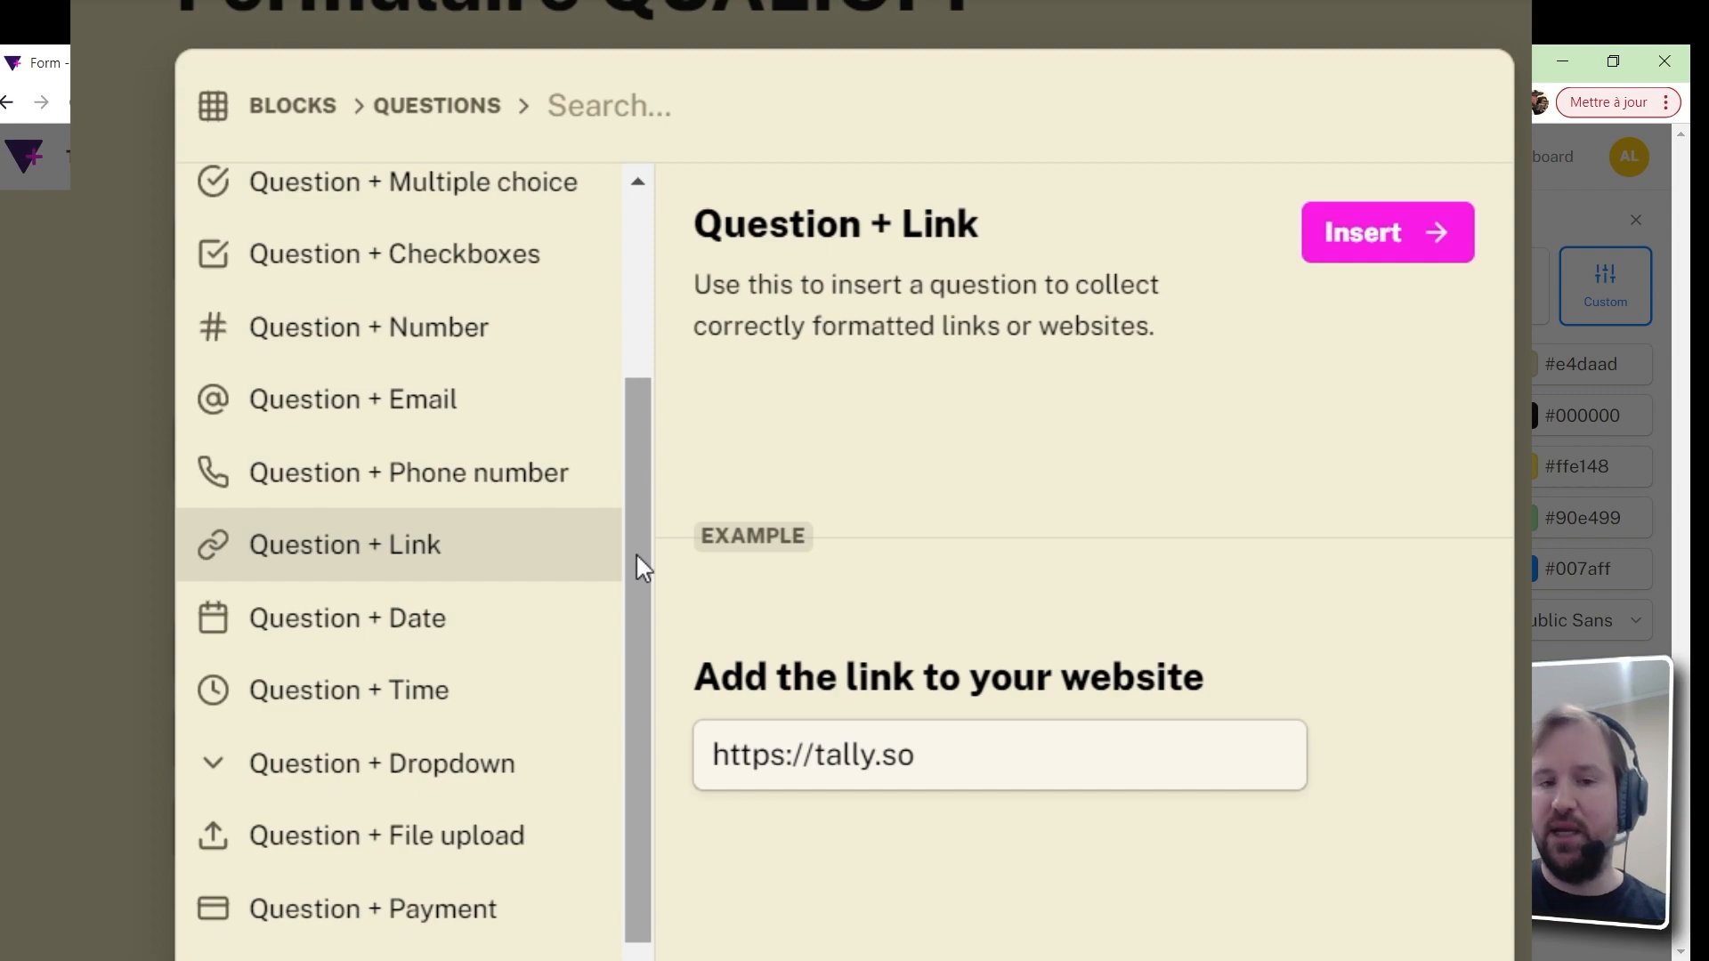
mouse_move(550, 637)
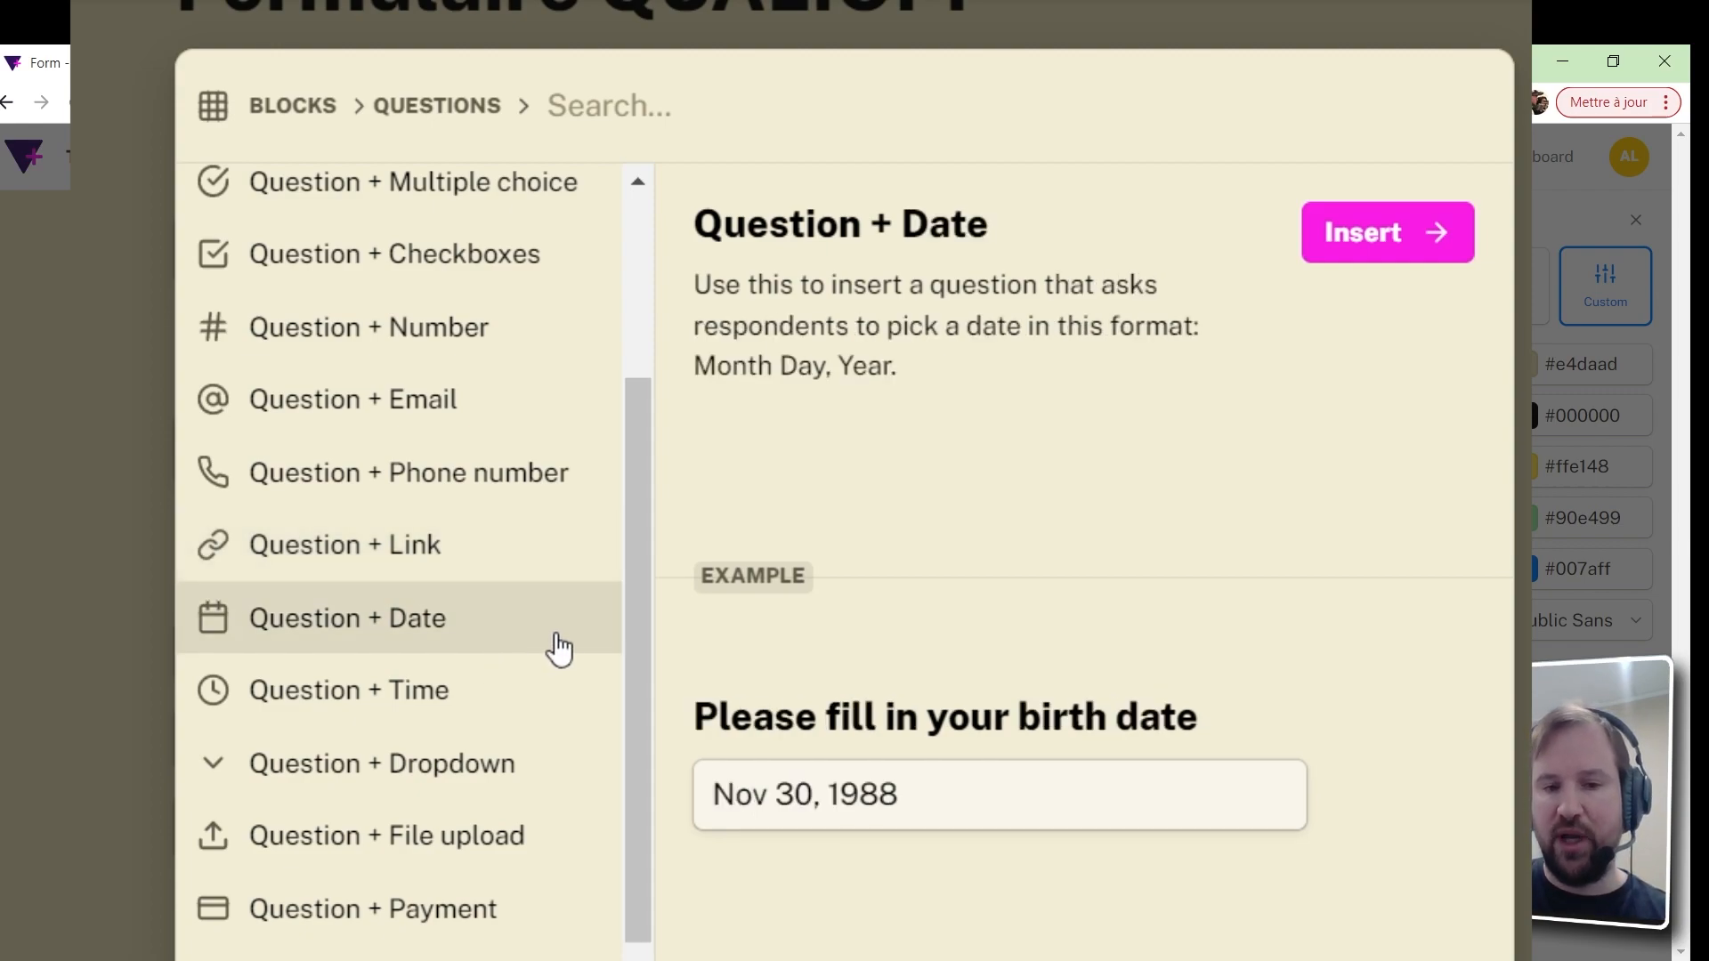
scroll(638, 677, "down", 2)
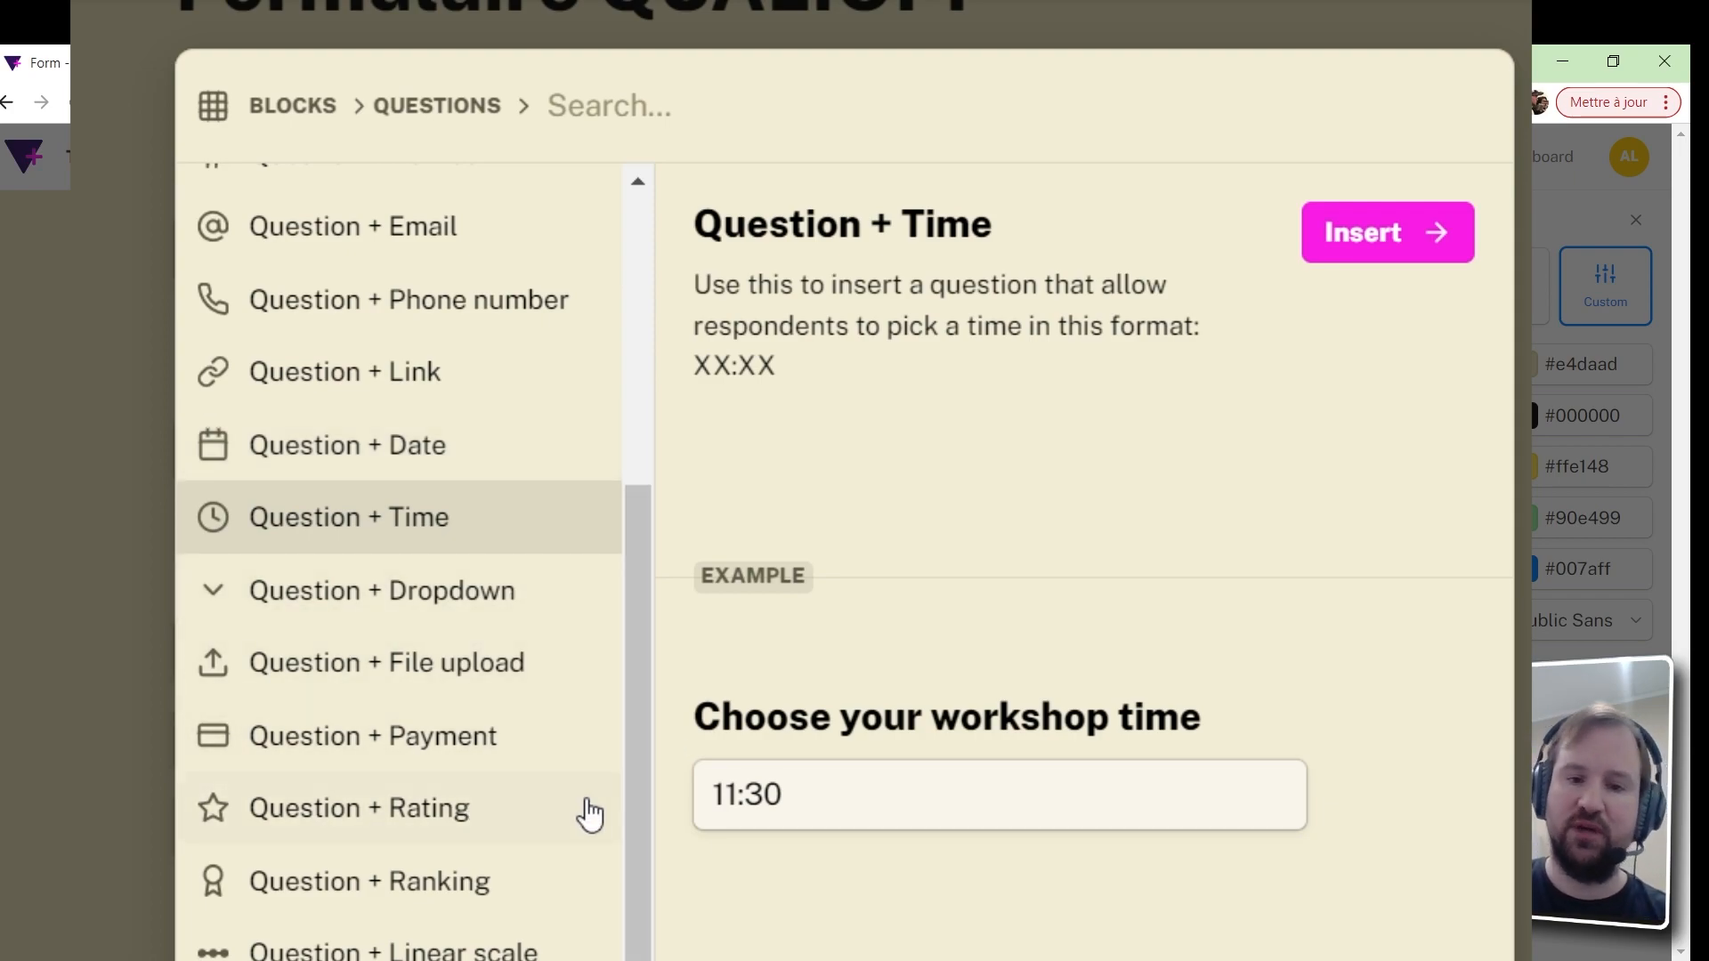
left_click(399, 734)
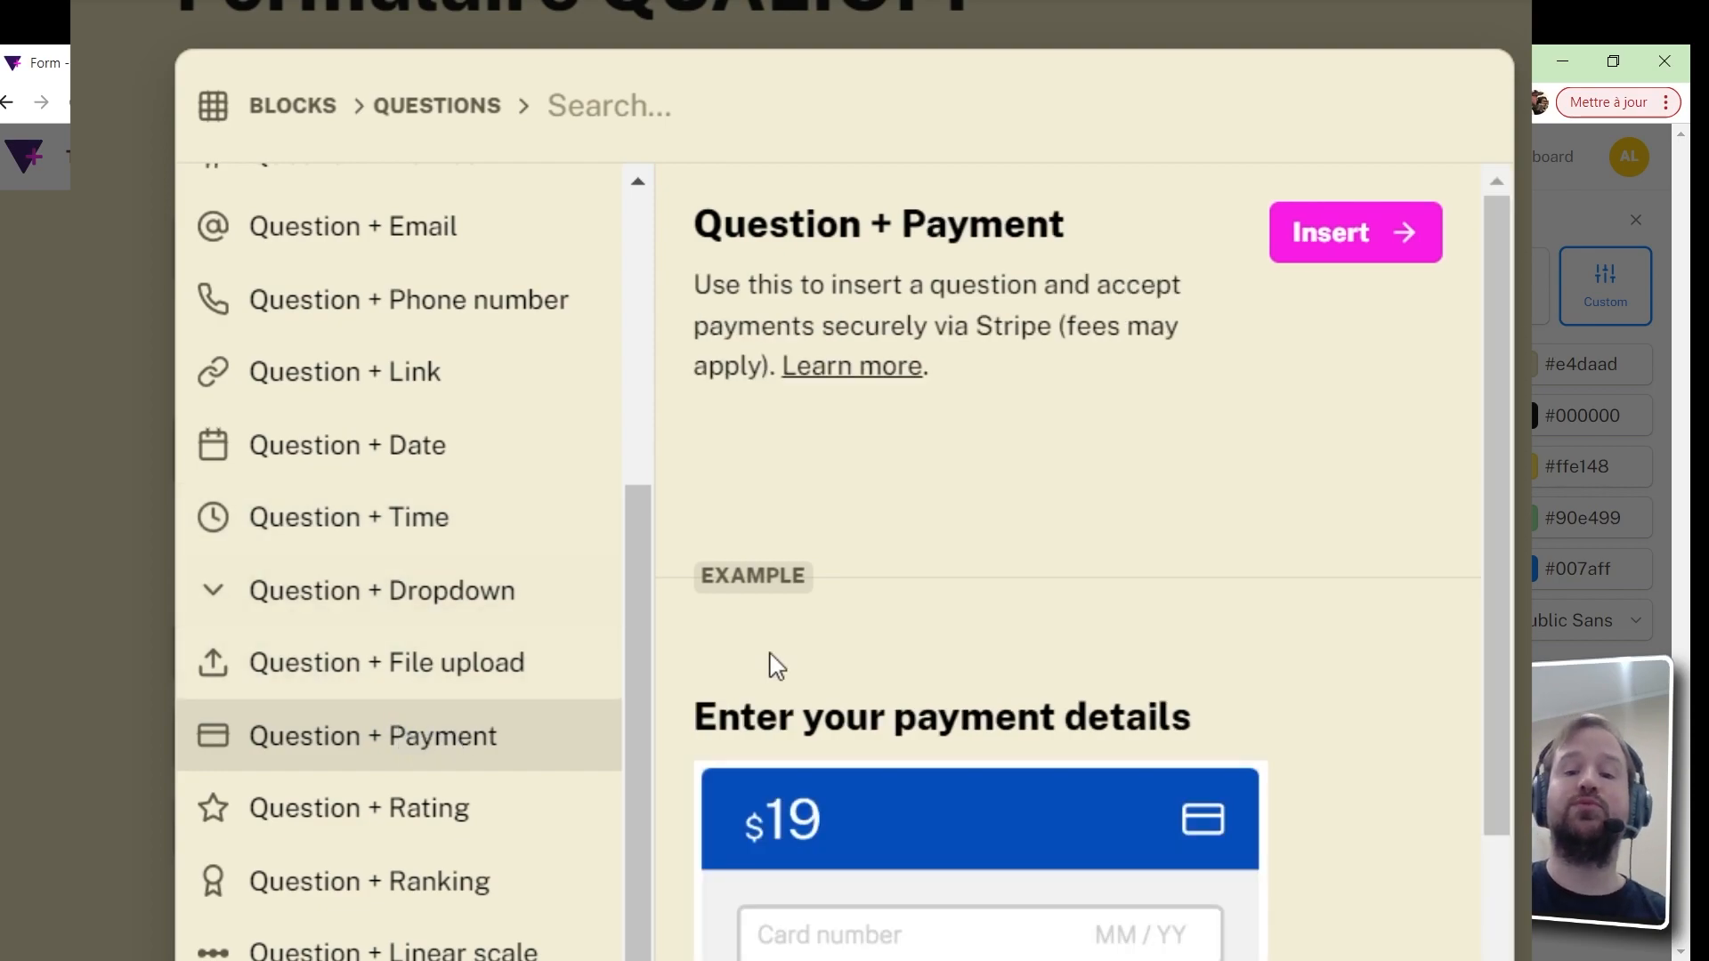
scroll(1016, 879, "down", 3)
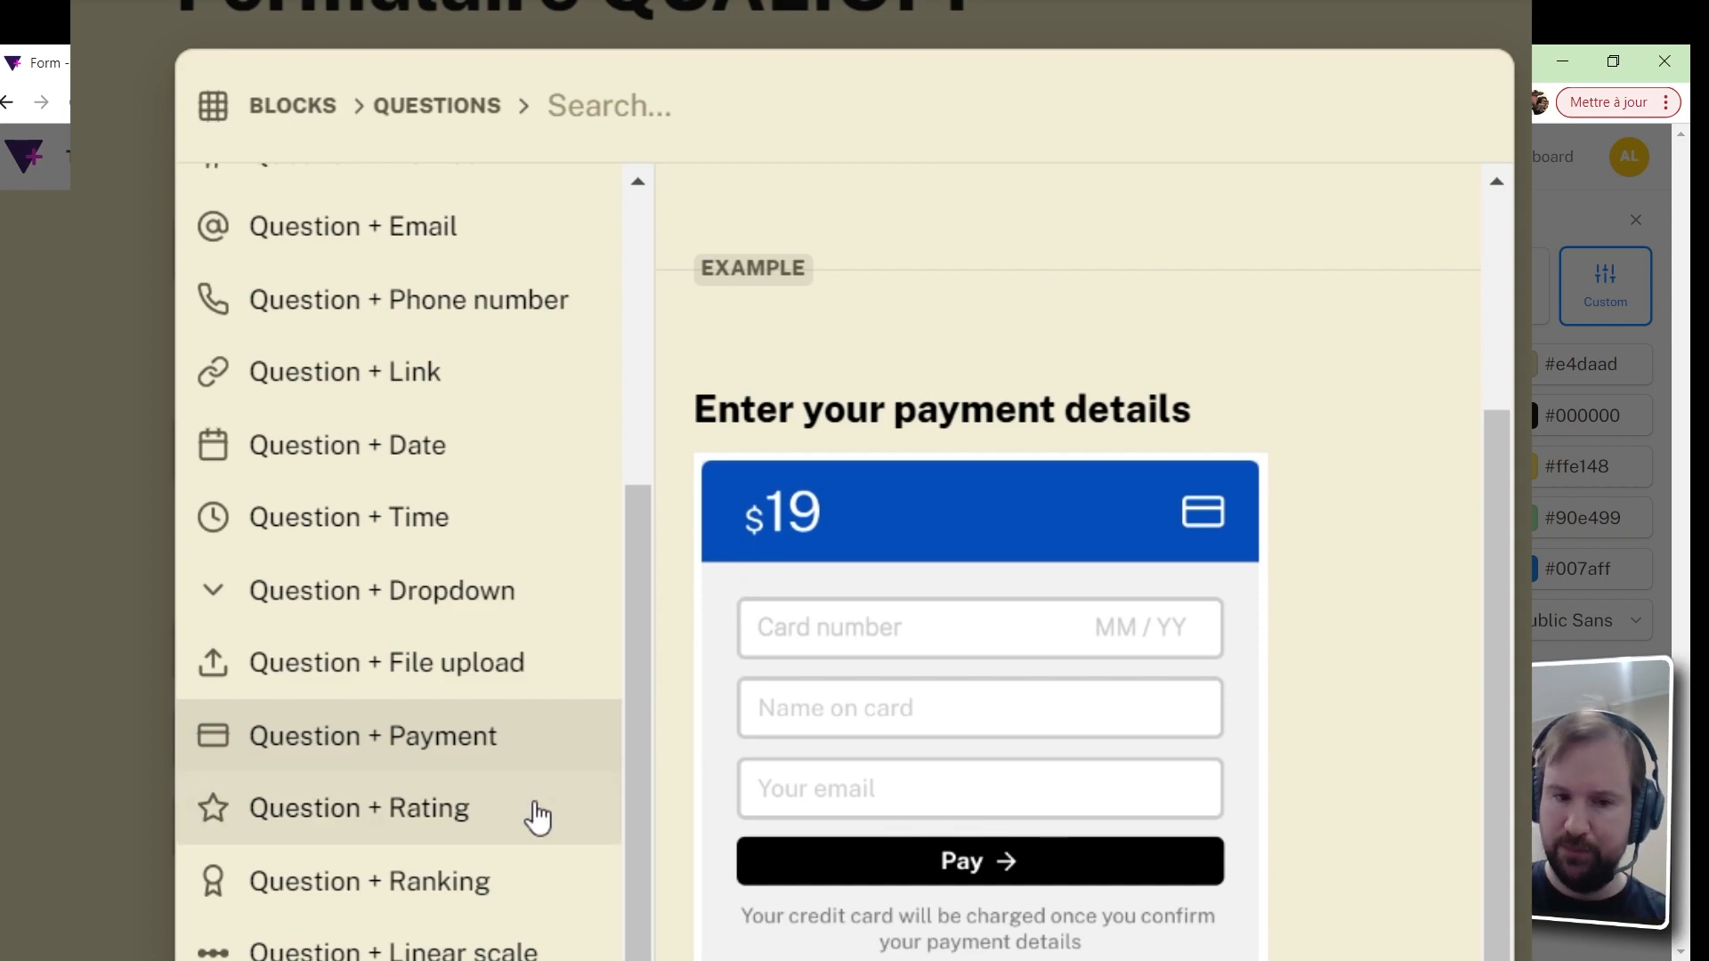
Leave the block picker and turn off Required on the Votre numéro phone question
left_click(475, 823)
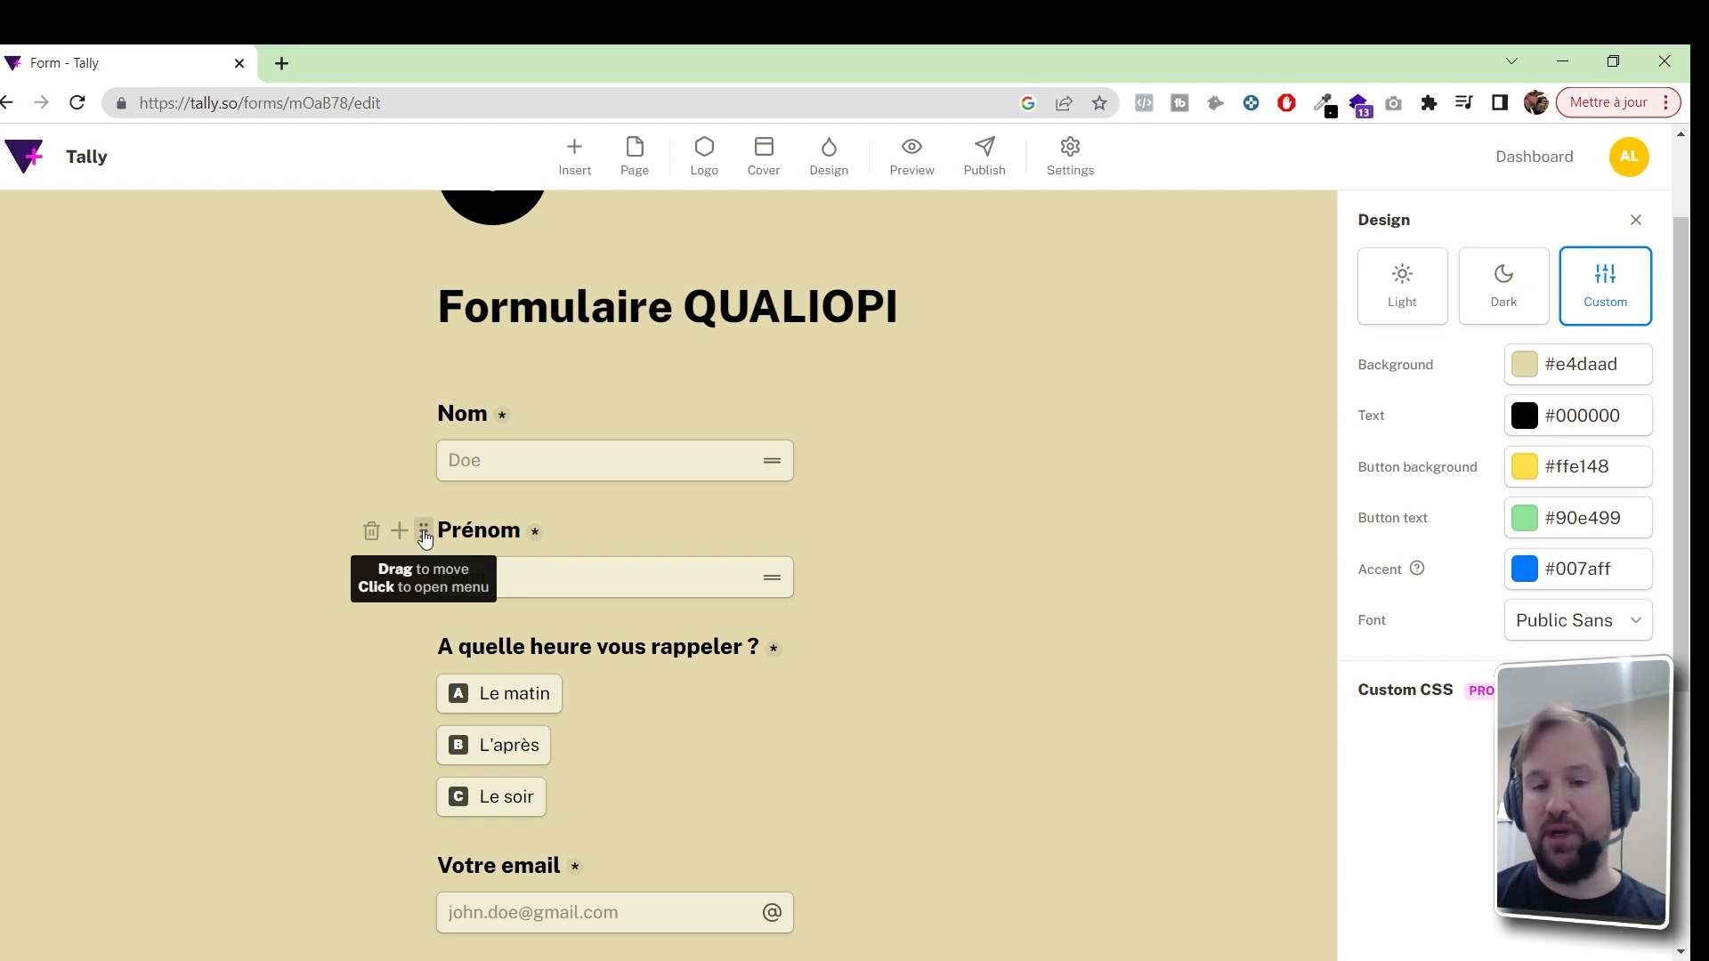
scroll(931, 623, "down", 2)
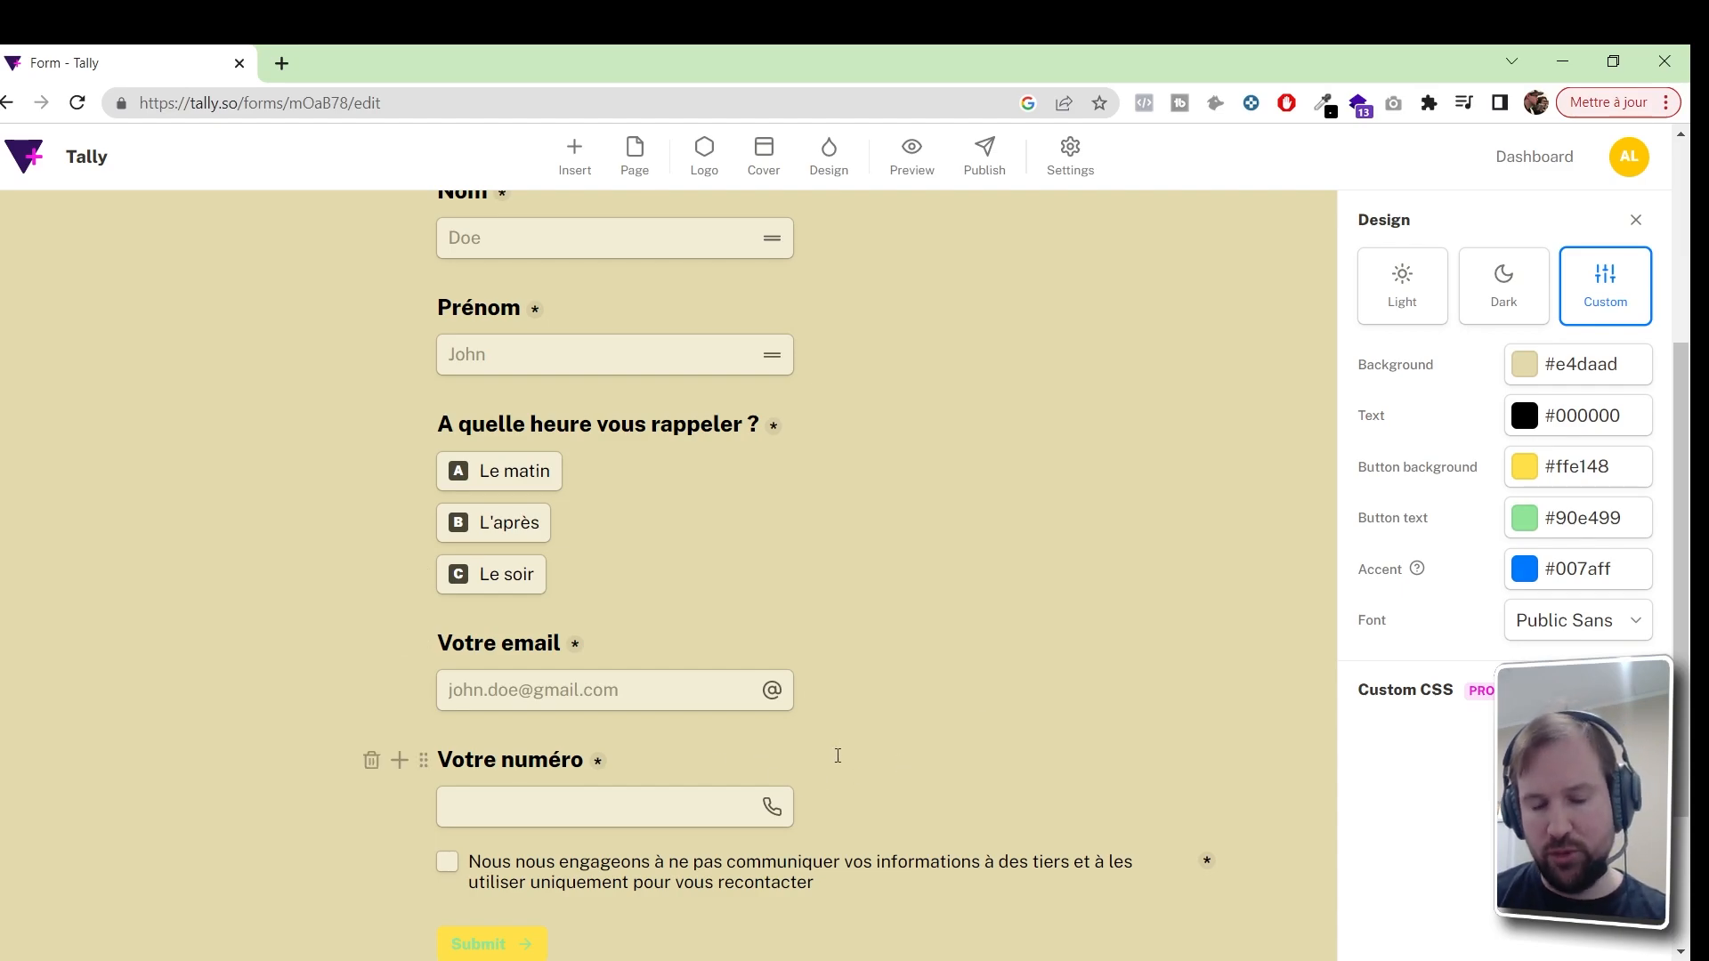
scroll(838, 756, "down", 2)
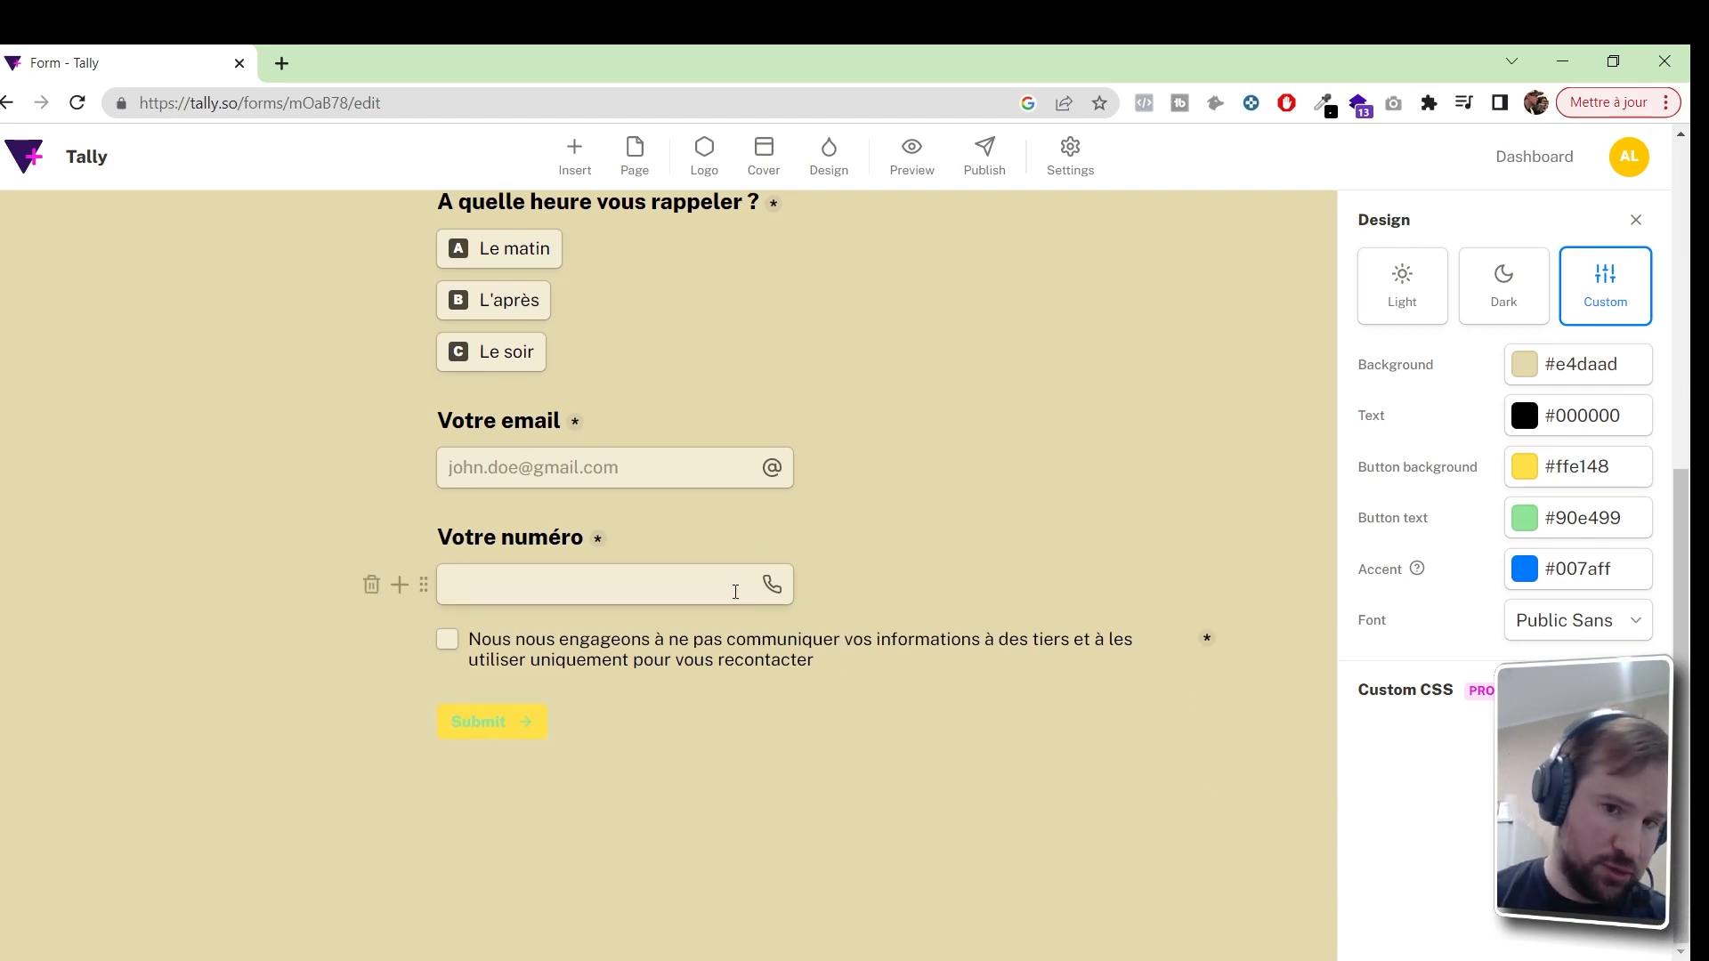
left_click(597, 539)
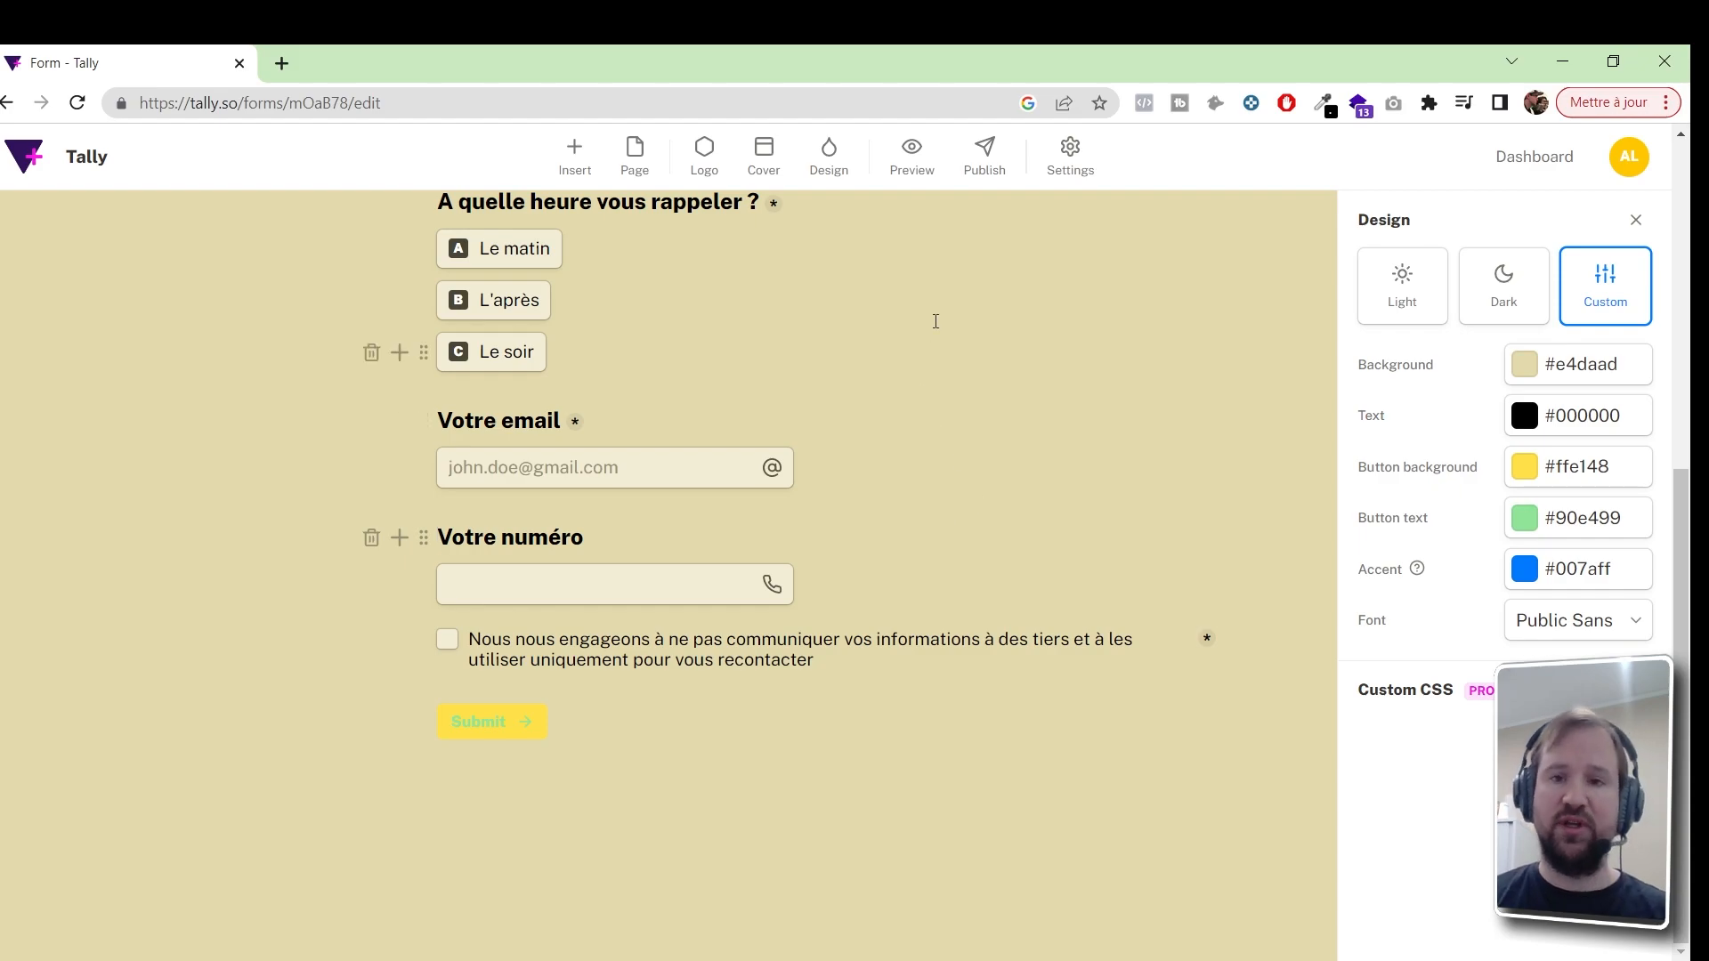
Preview Formulaire QUALIOPI as respondents see it, then return to the editor
left_click(911, 174)
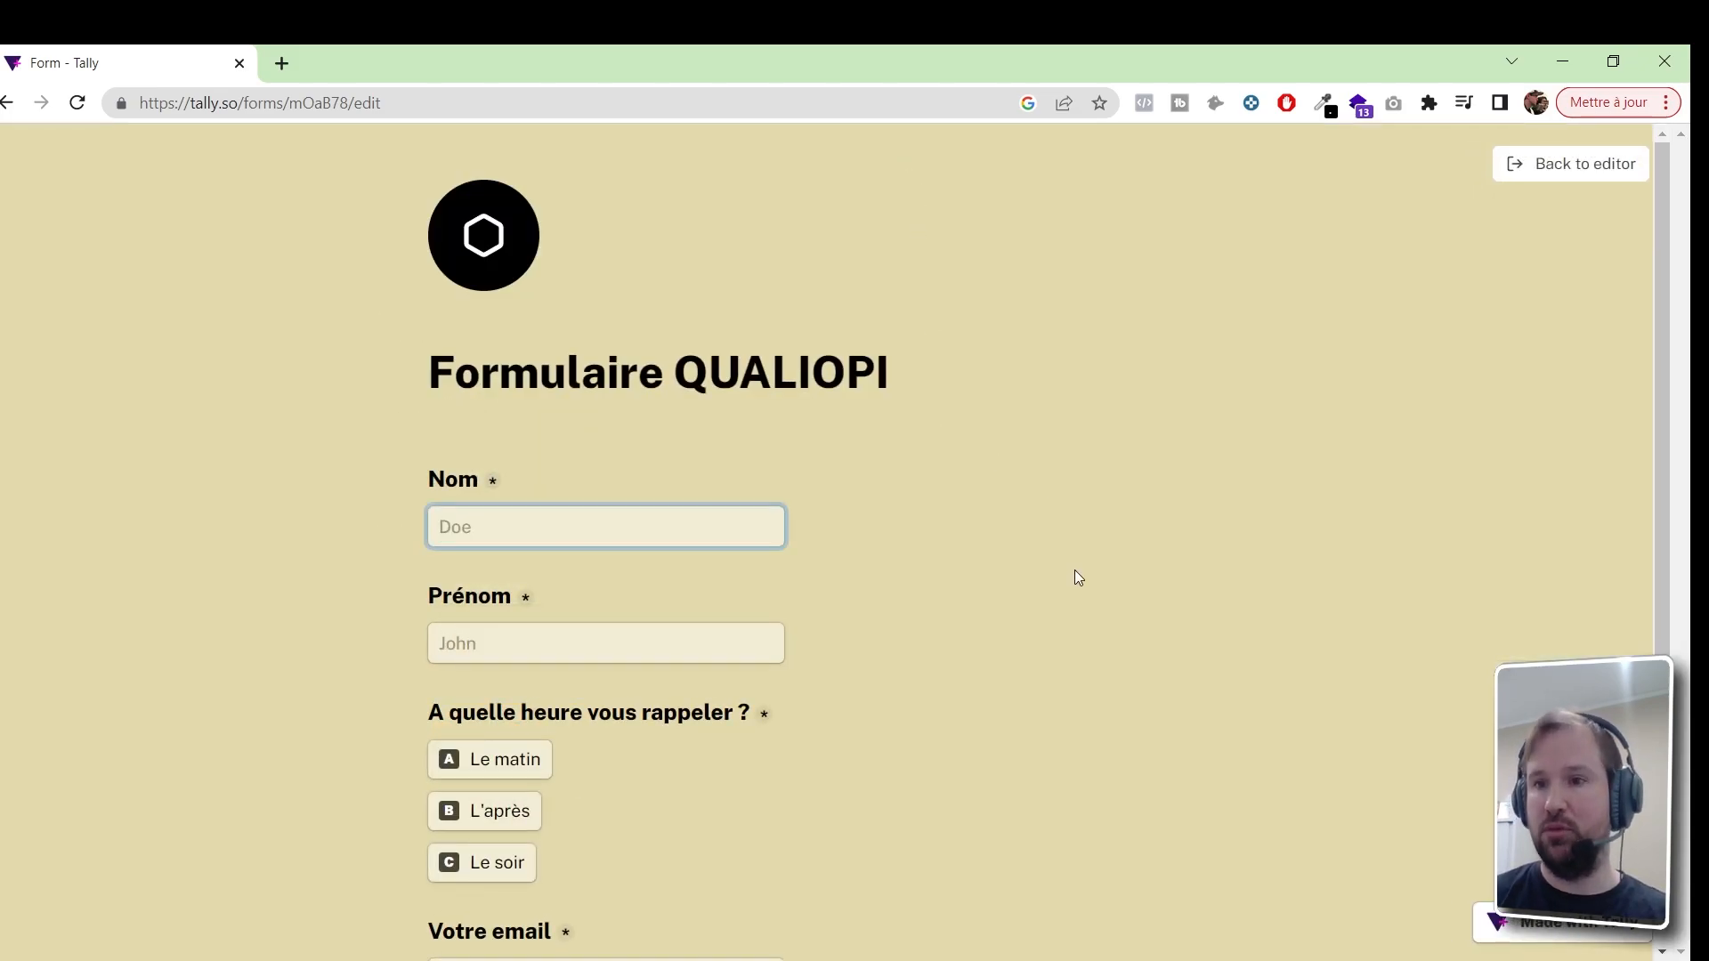
scroll(1075, 574, "down", 4)
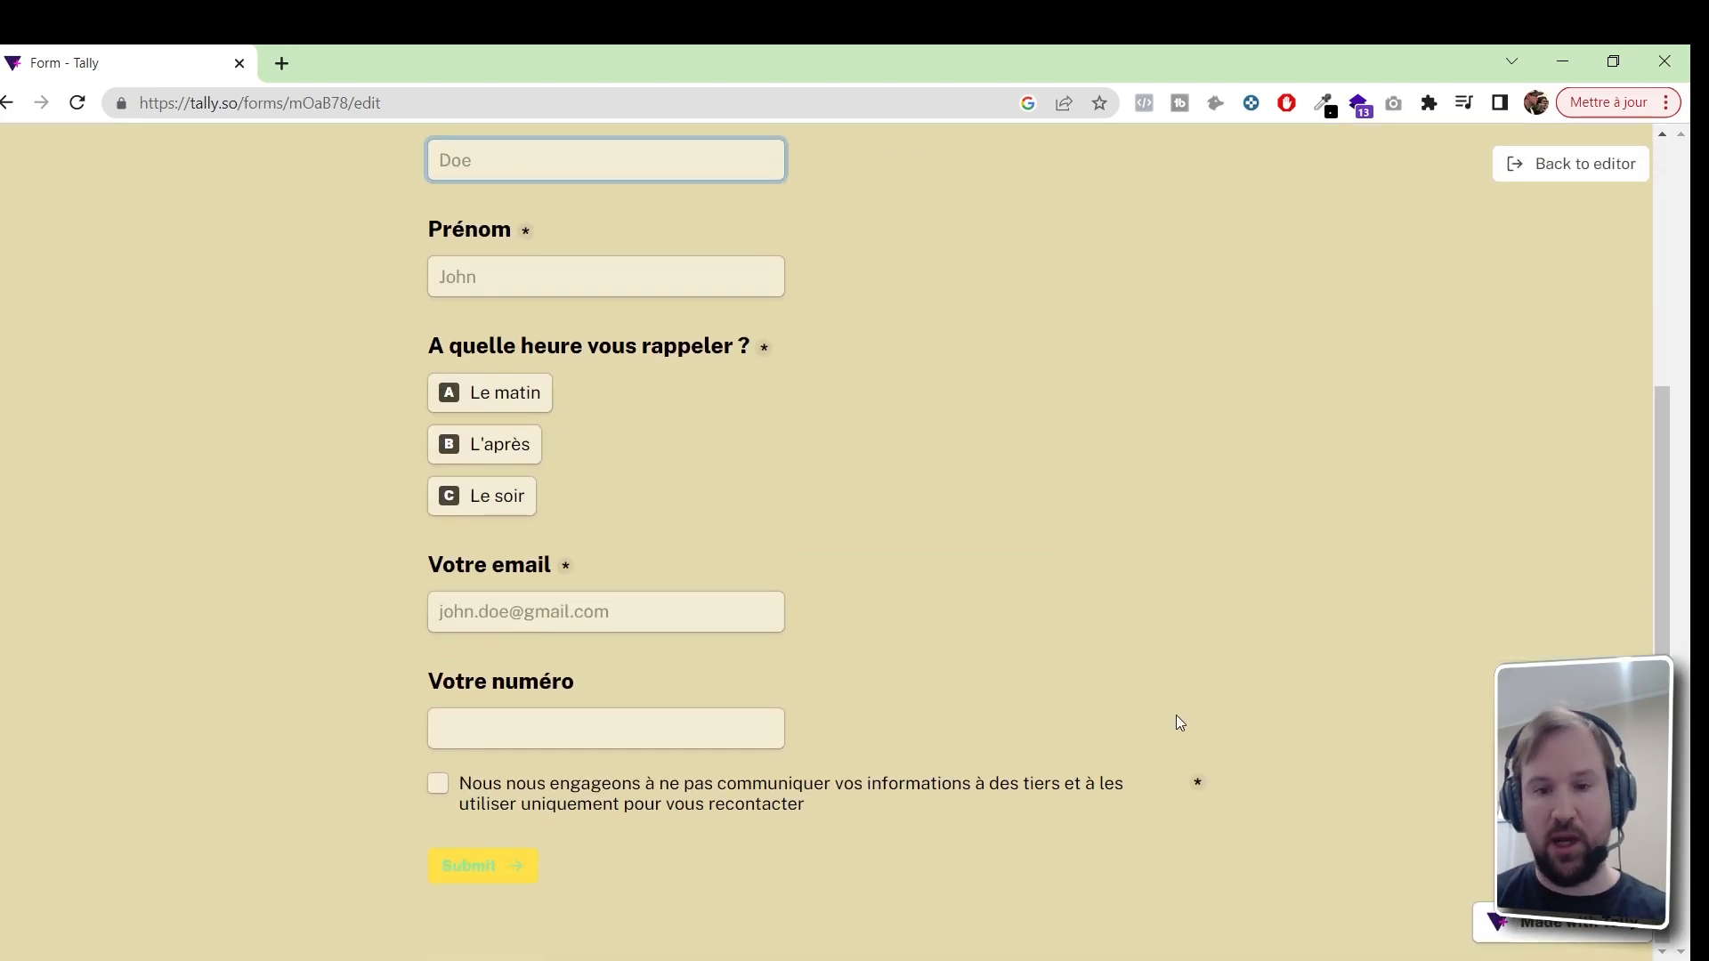
scroll(1176, 717, "up", 4)
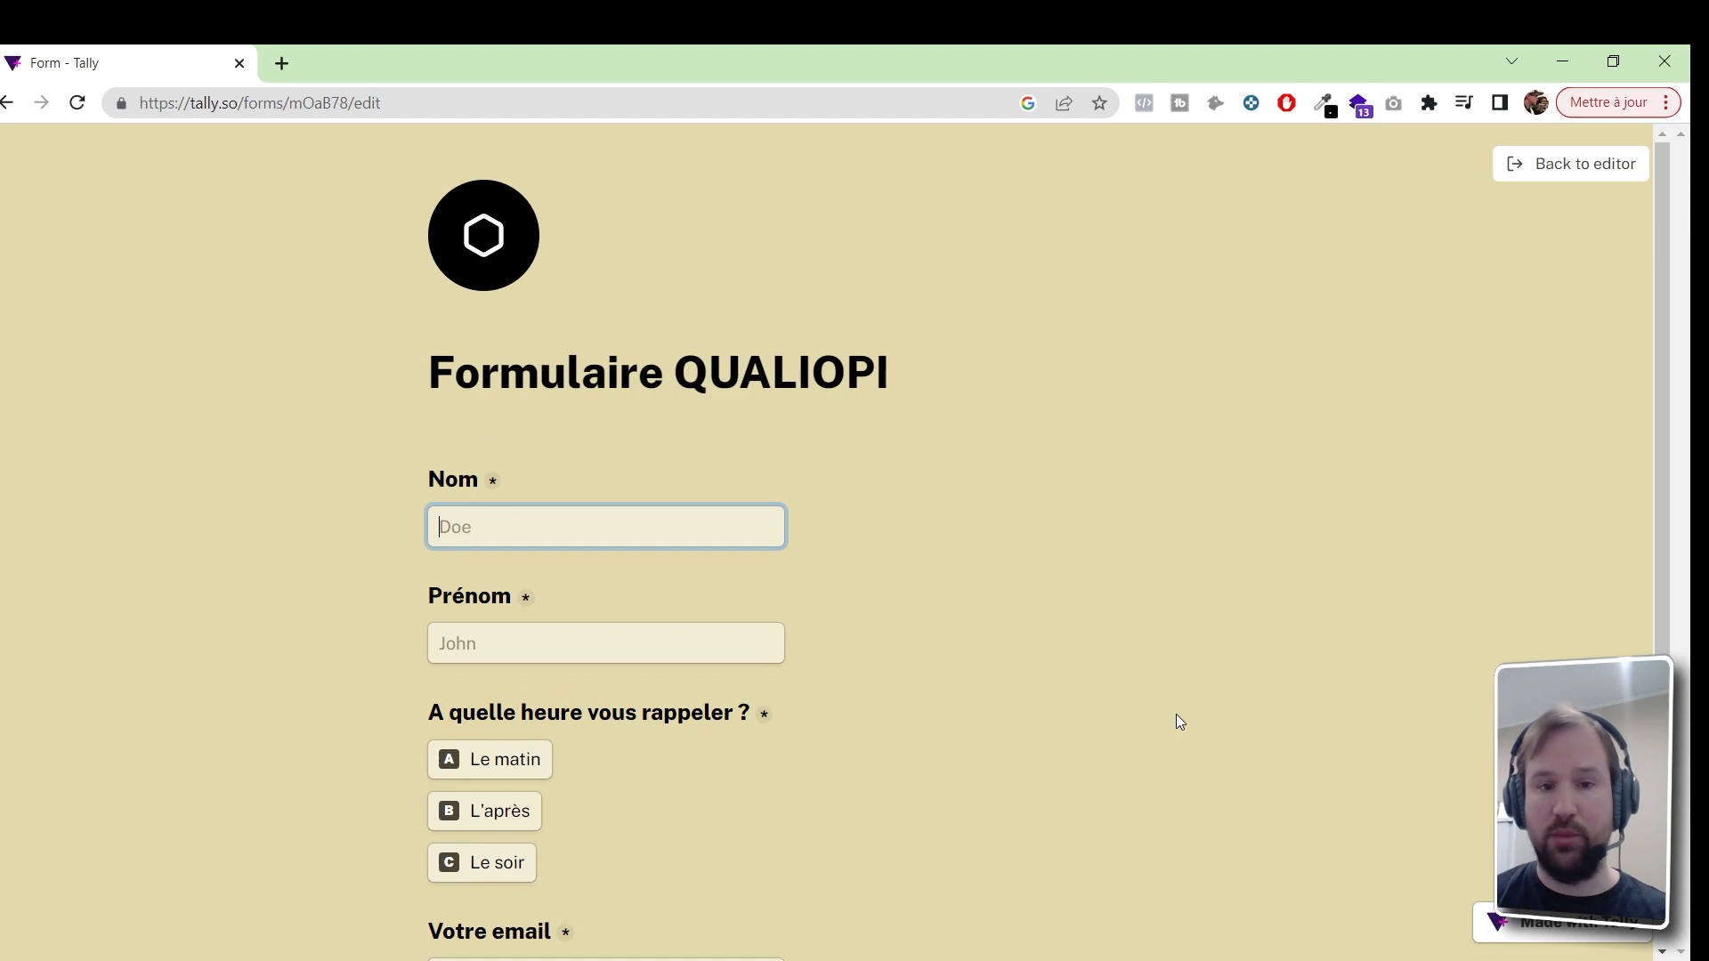
left_click(1539, 166)
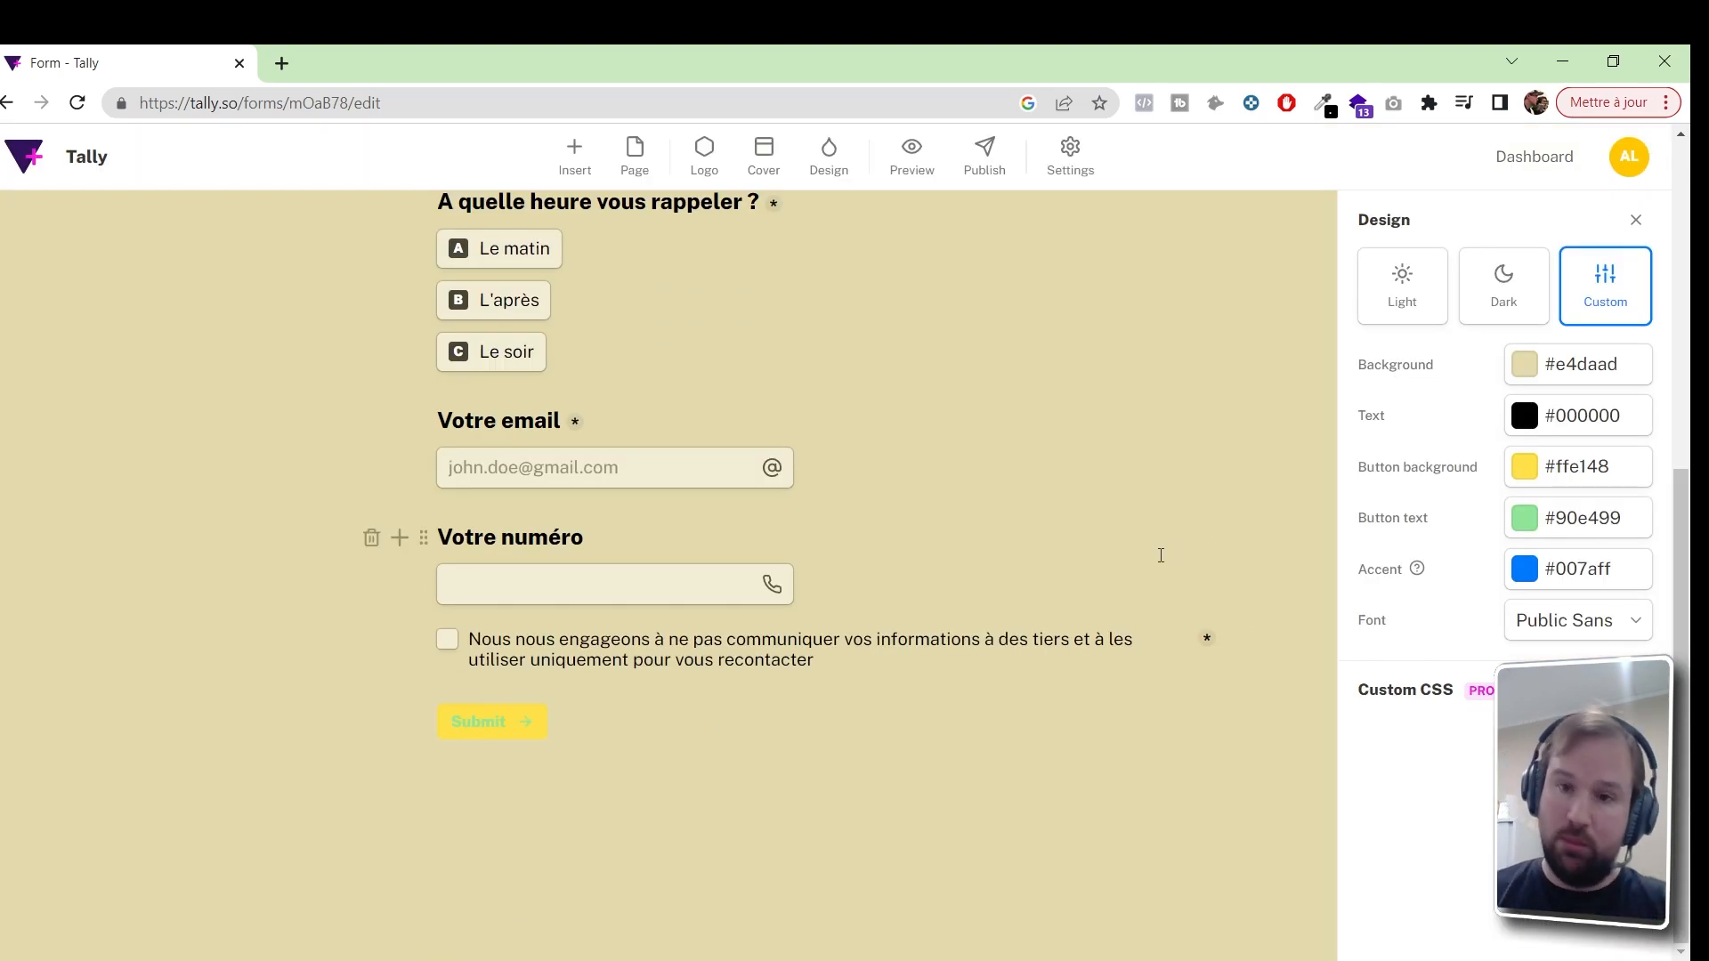
scroll(1133, 569, "up", 3)
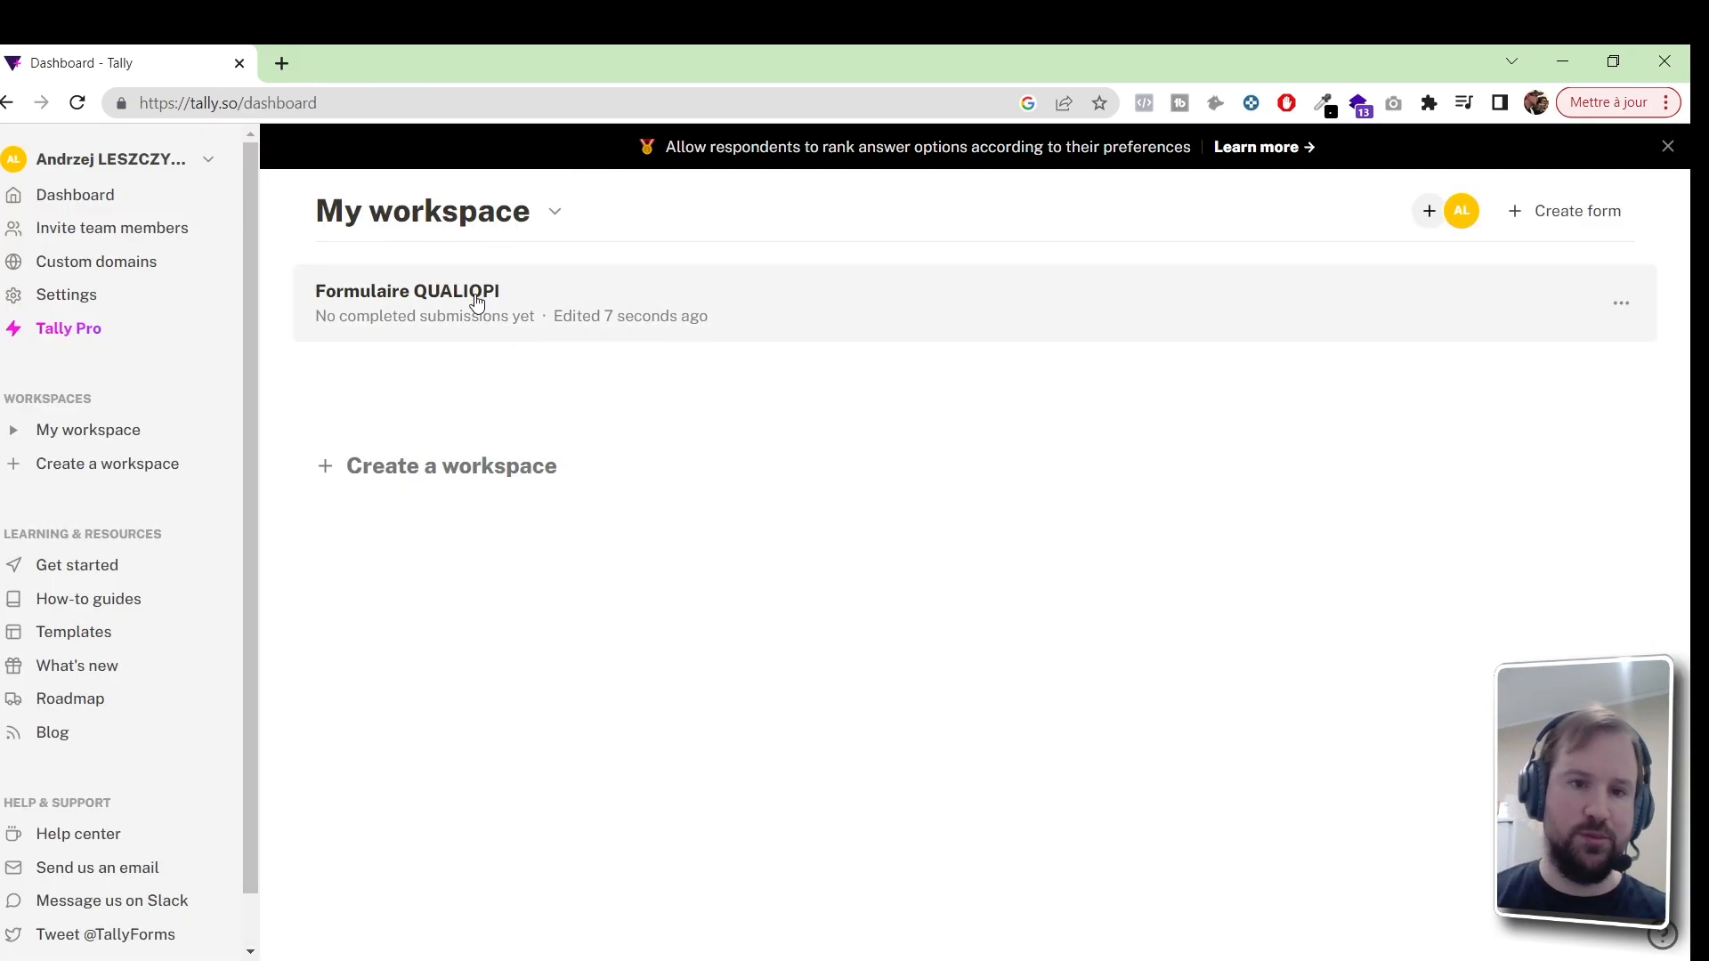
Open Formulaire QUALIOPI and browse its Summary, Submissions and Share tabs down to Embed Form
left_click(459, 297)
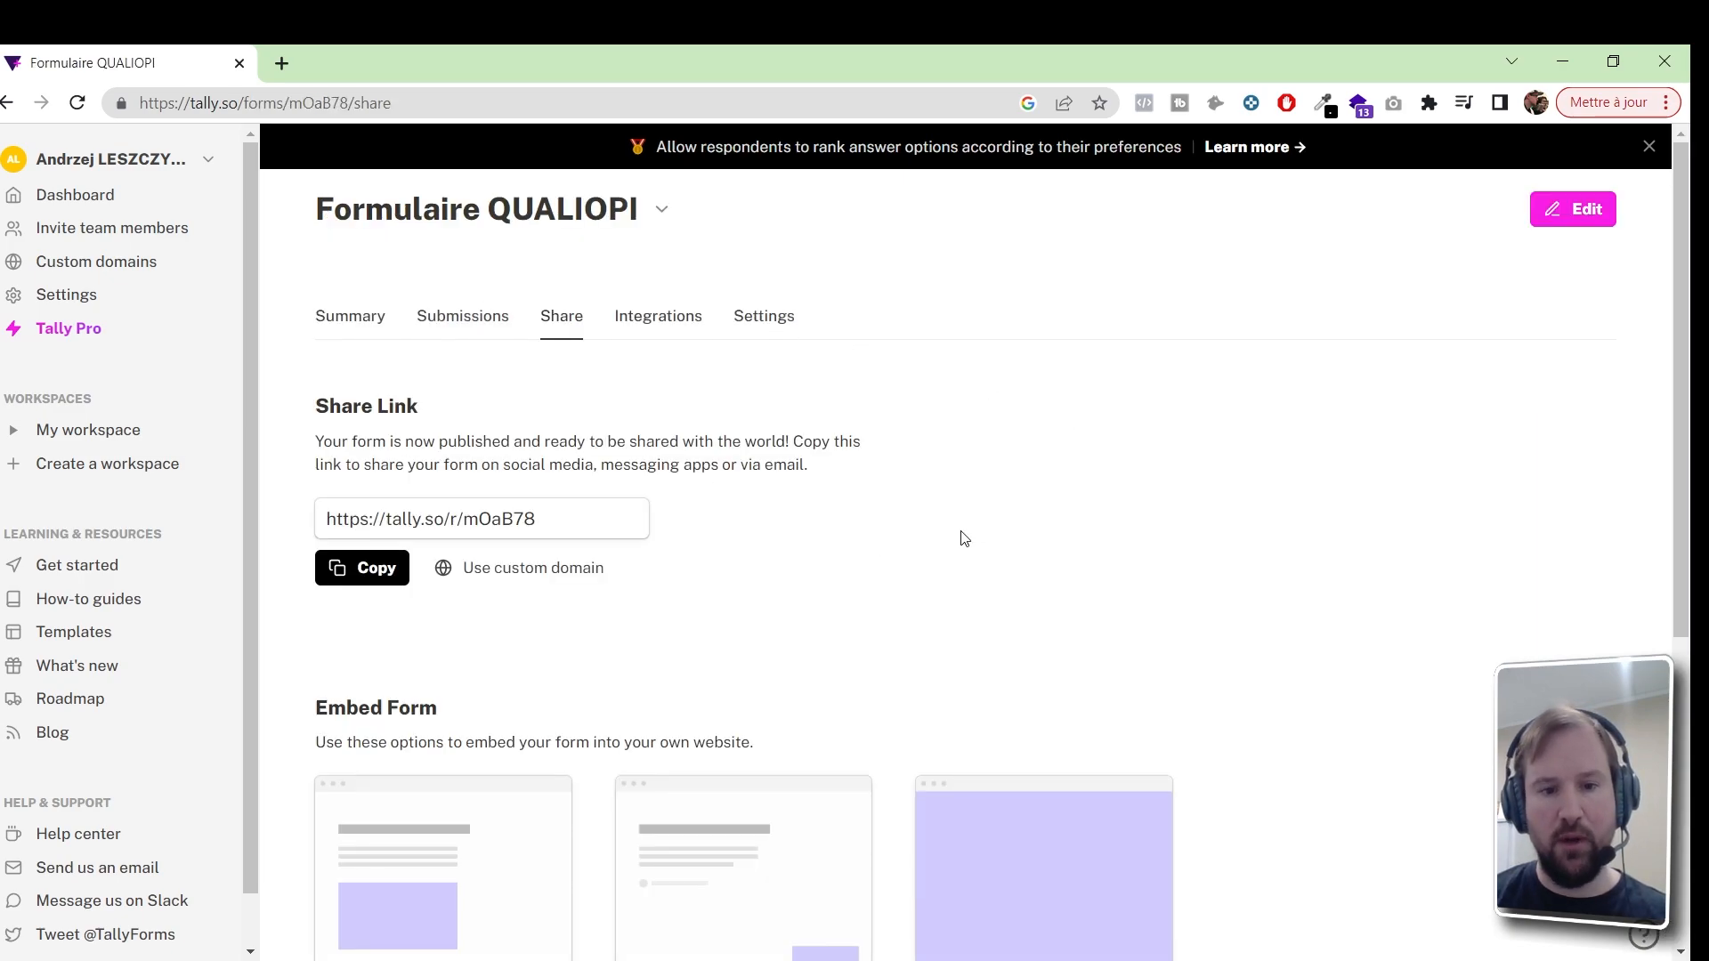
left_click(350, 319)
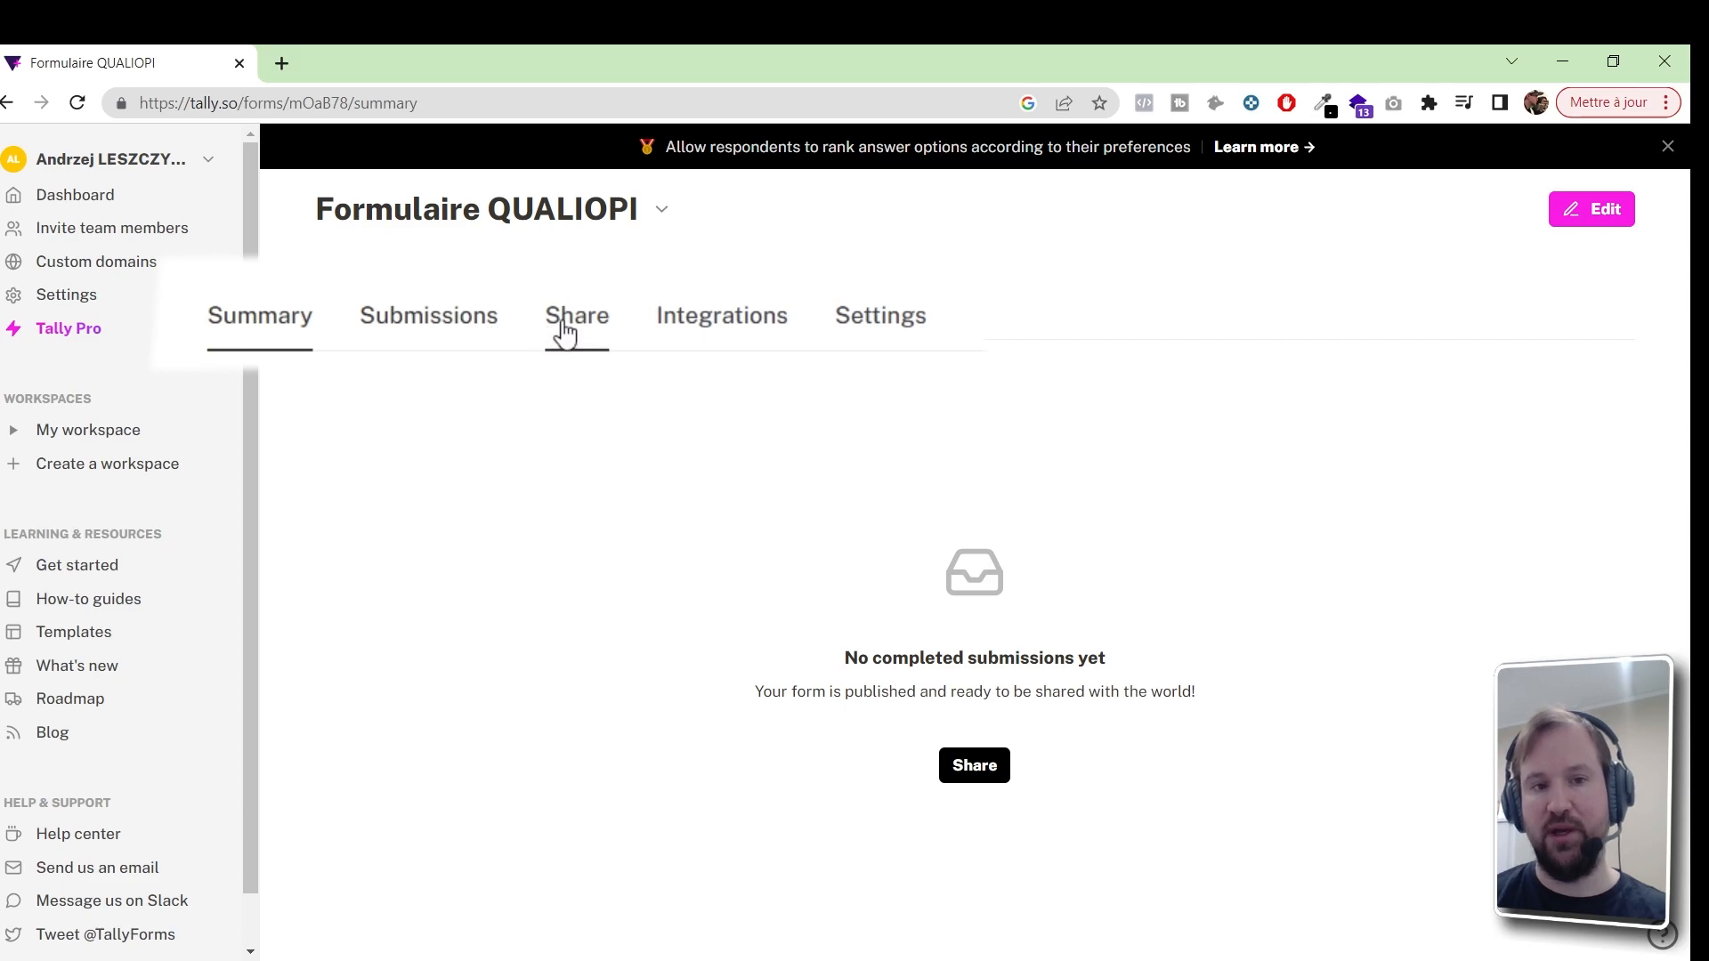
left_click(429, 336)
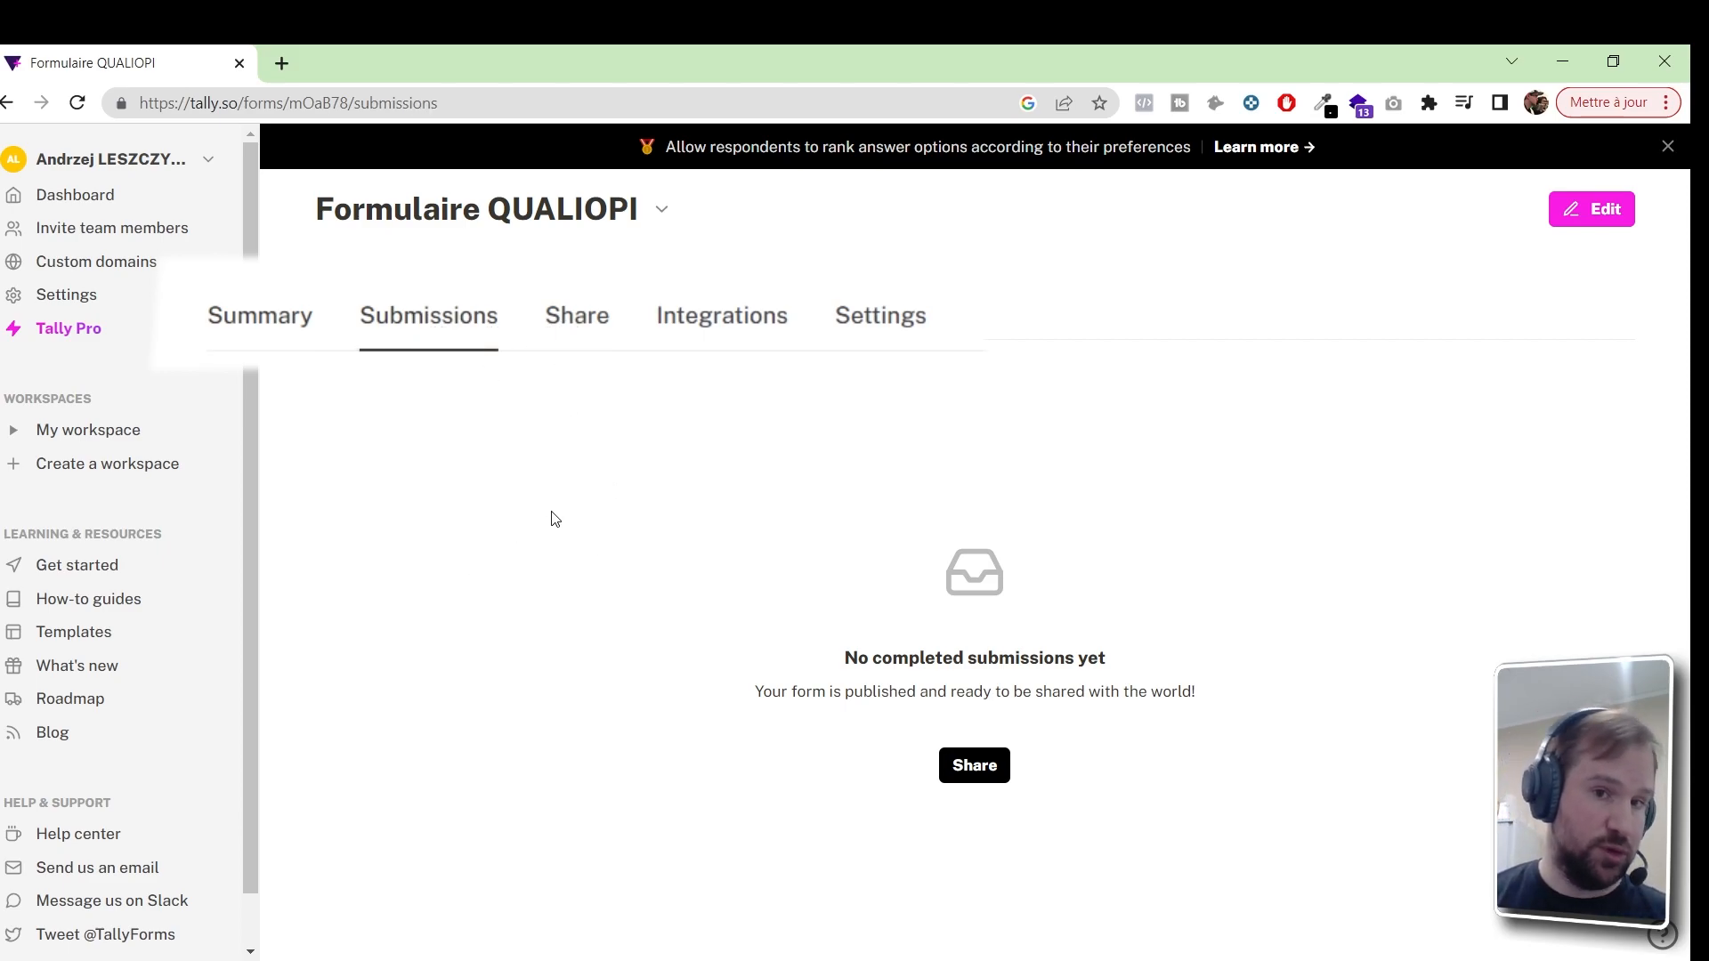
left_click(583, 328)
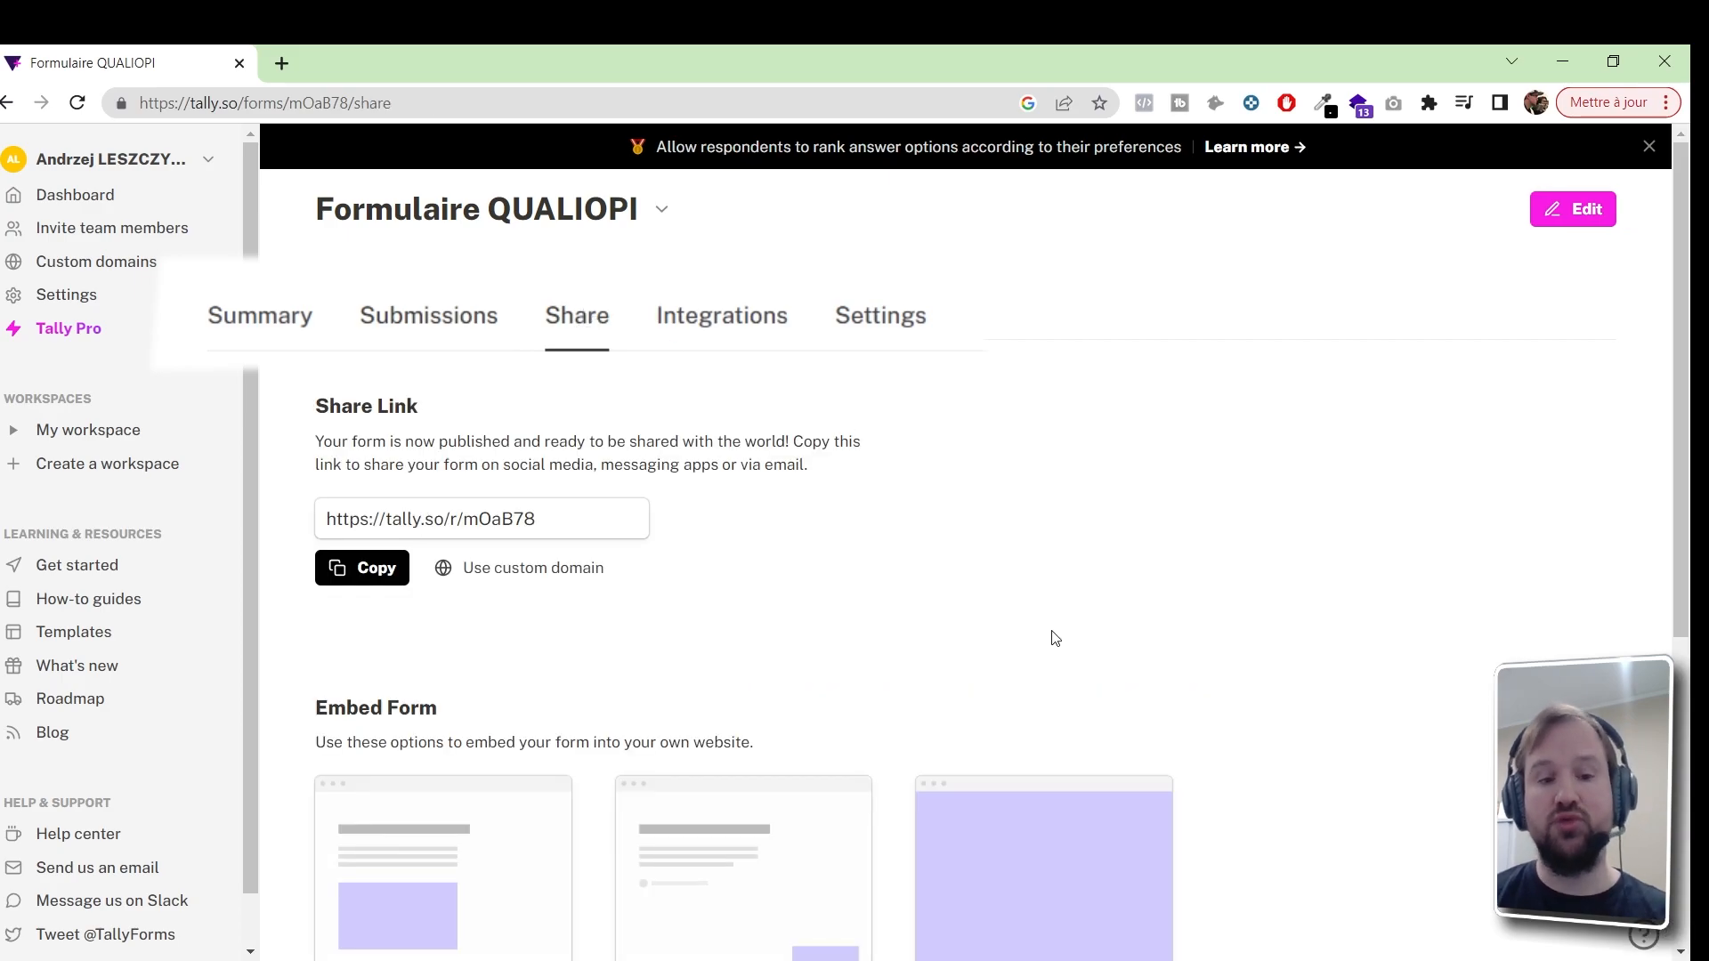
scroll(1050, 641, "down", 2)
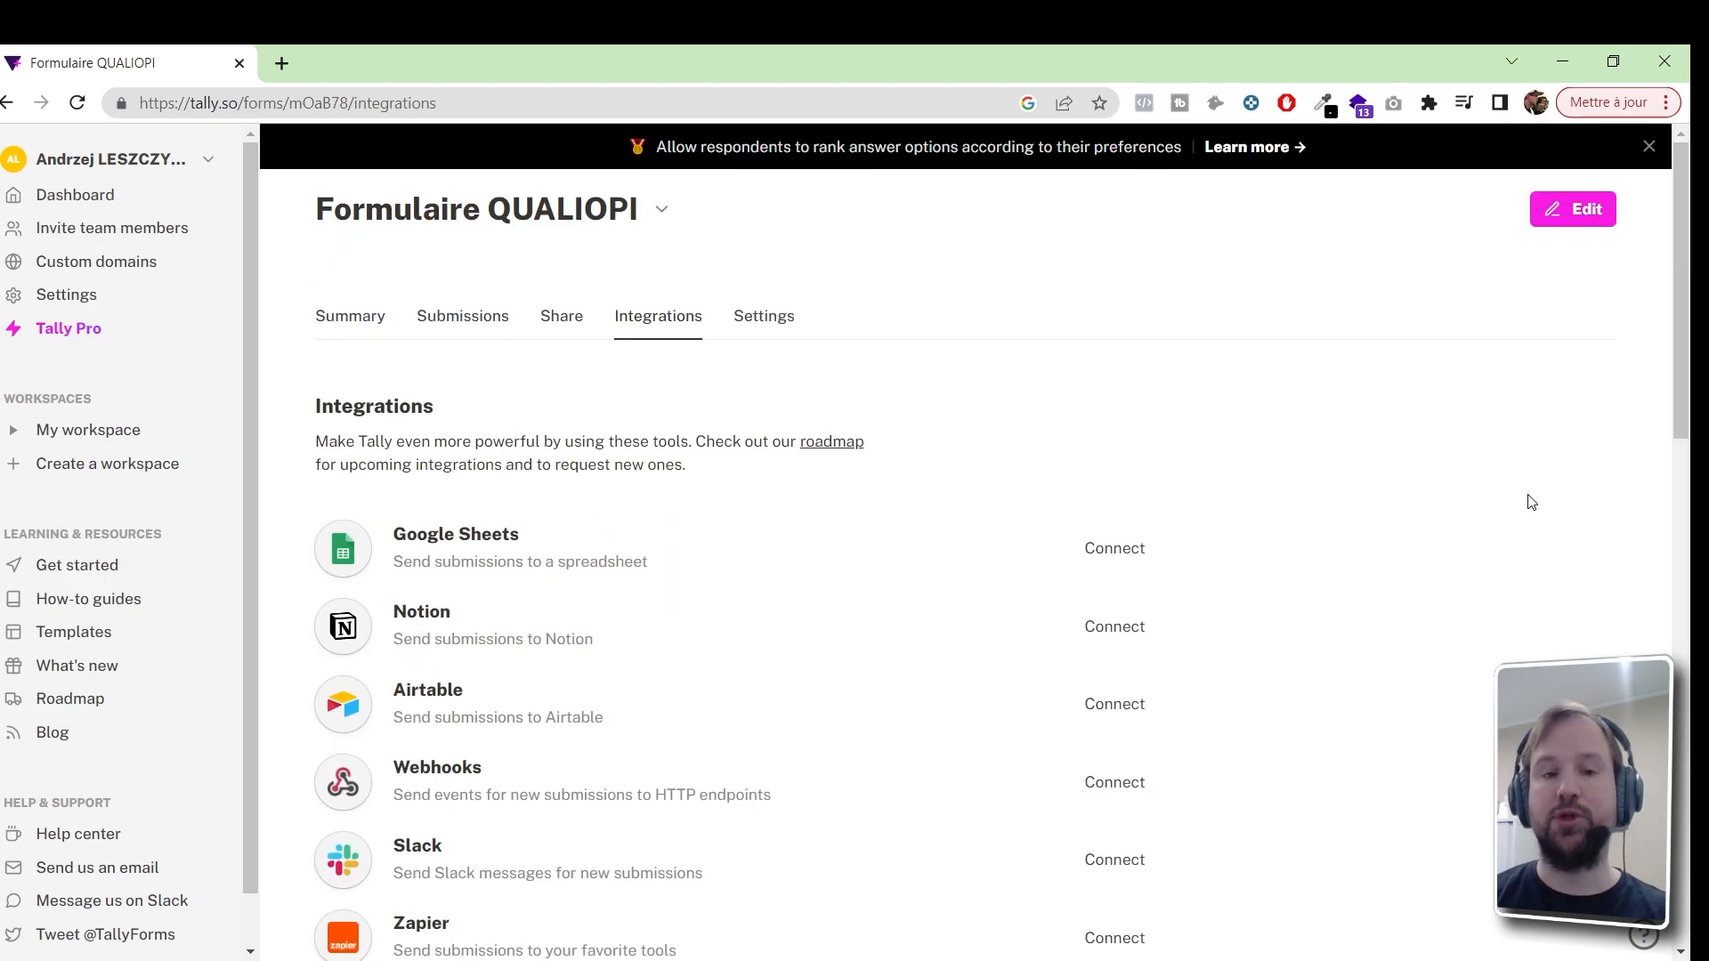
Scroll down the Integrations list toward Make
left_click_drag(1682, 232, 1684, 267)
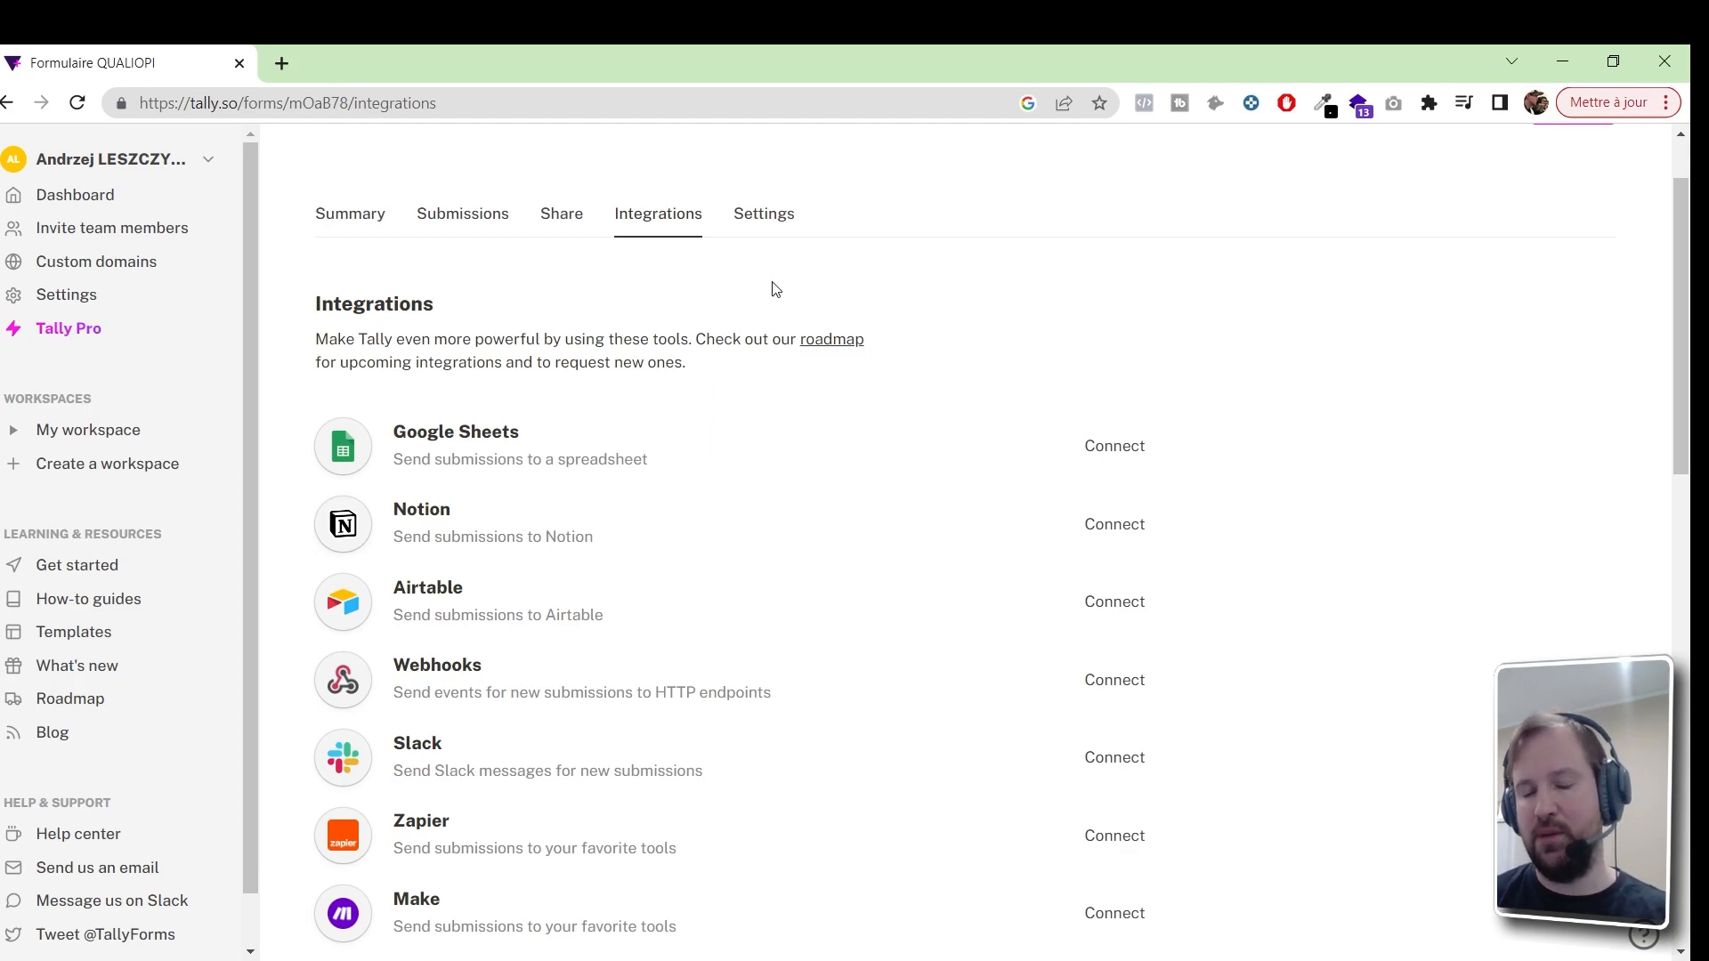
left_click(771, 228)
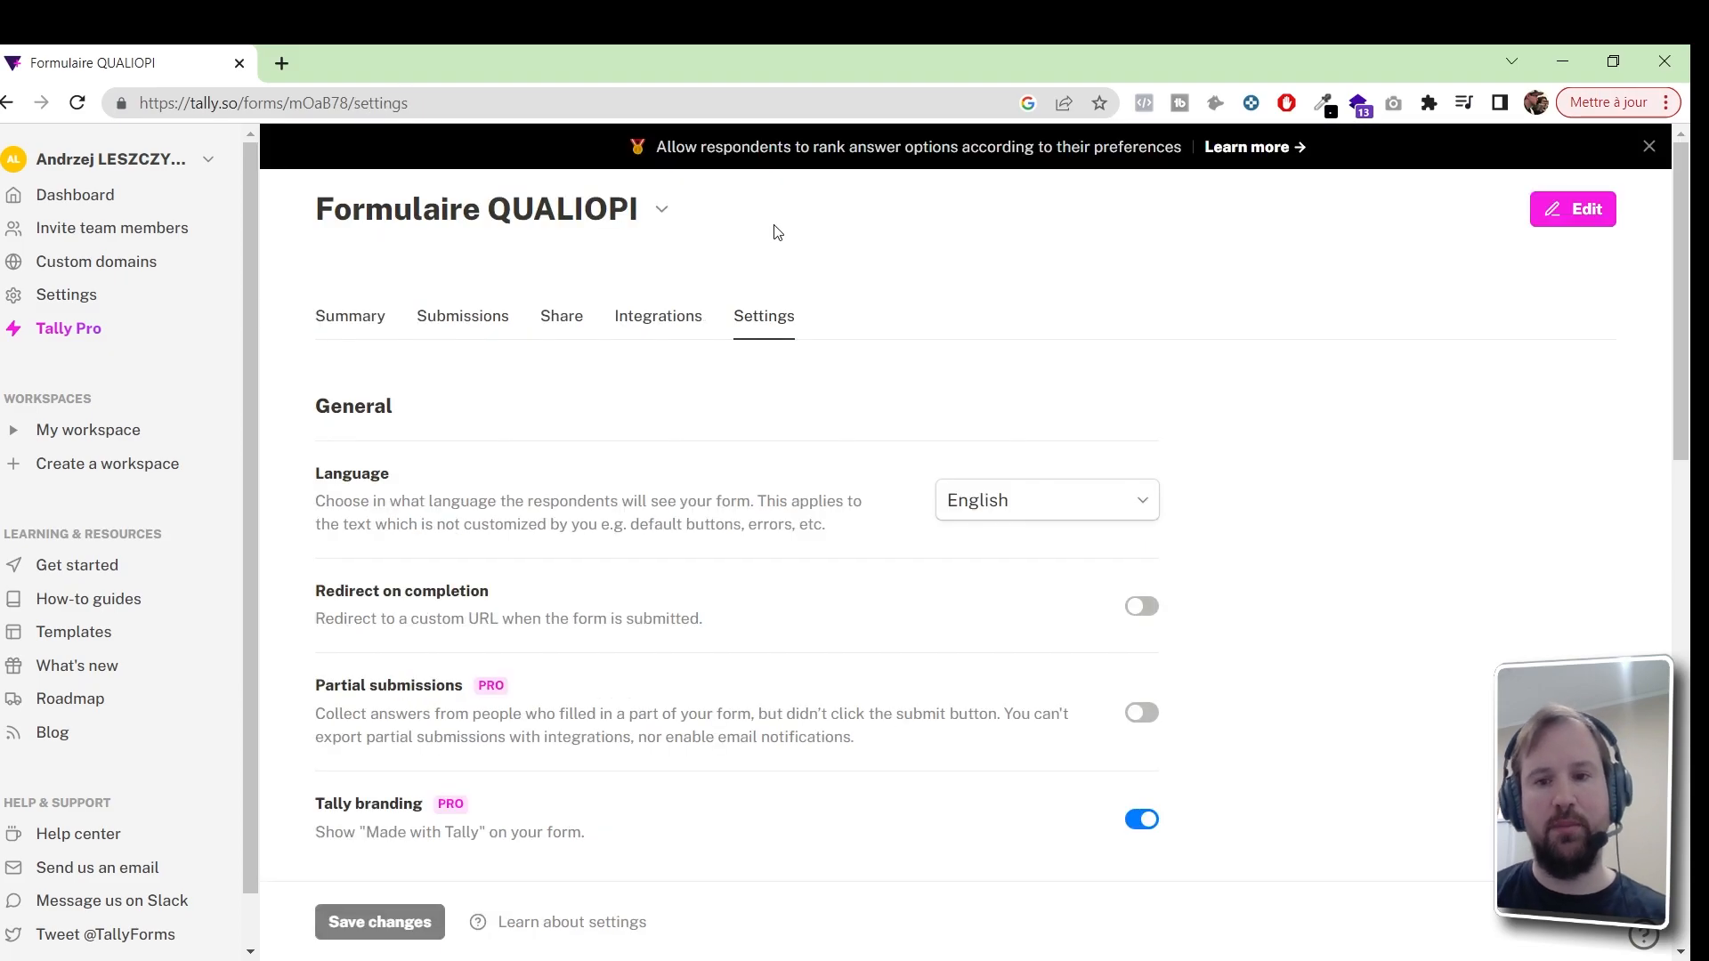
left_click(1053, 506)
type("fr")
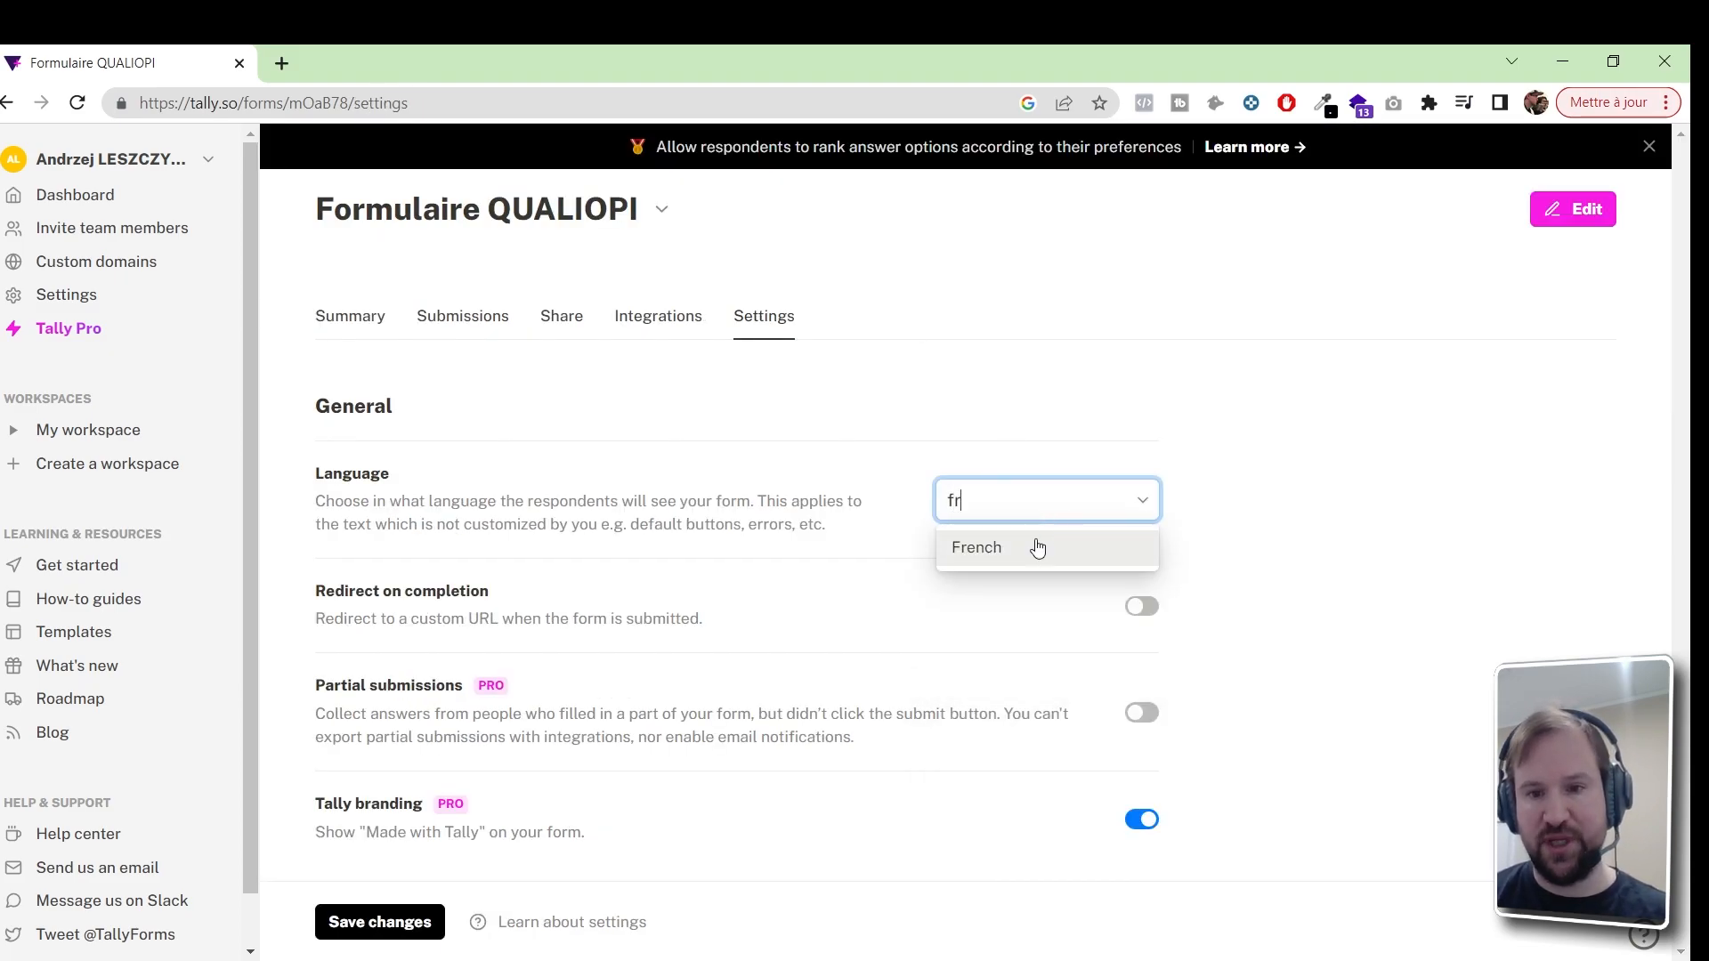
left_click(1039, 546)
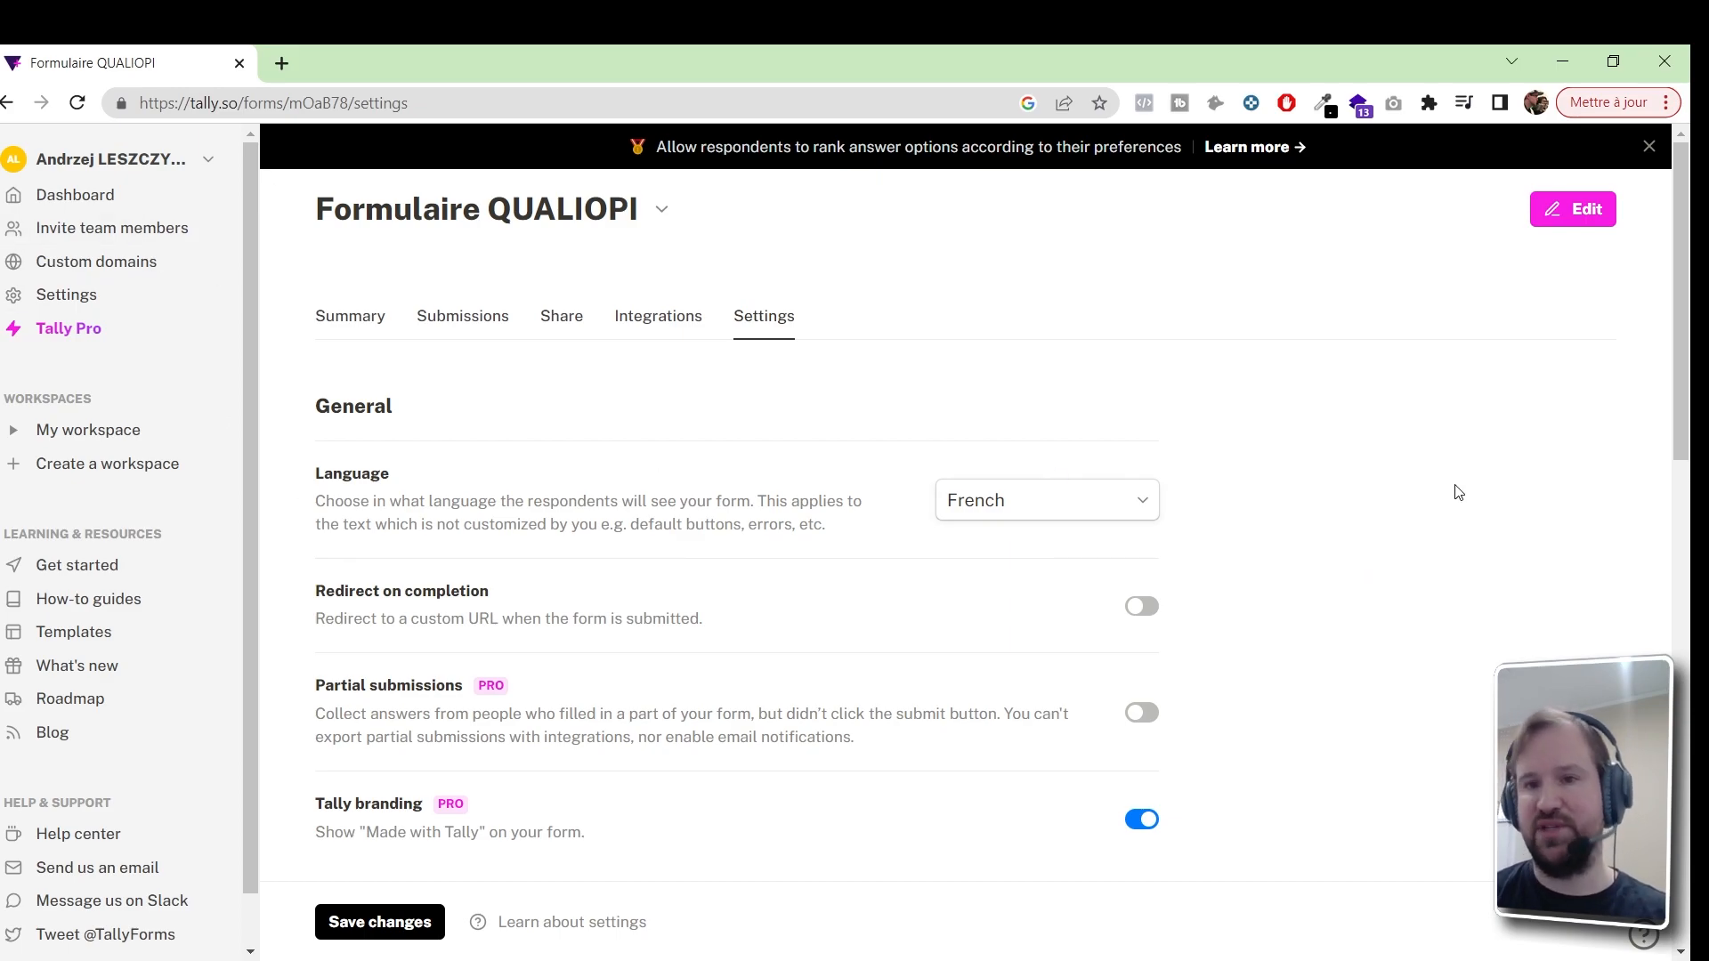
left_click(1142, 606)
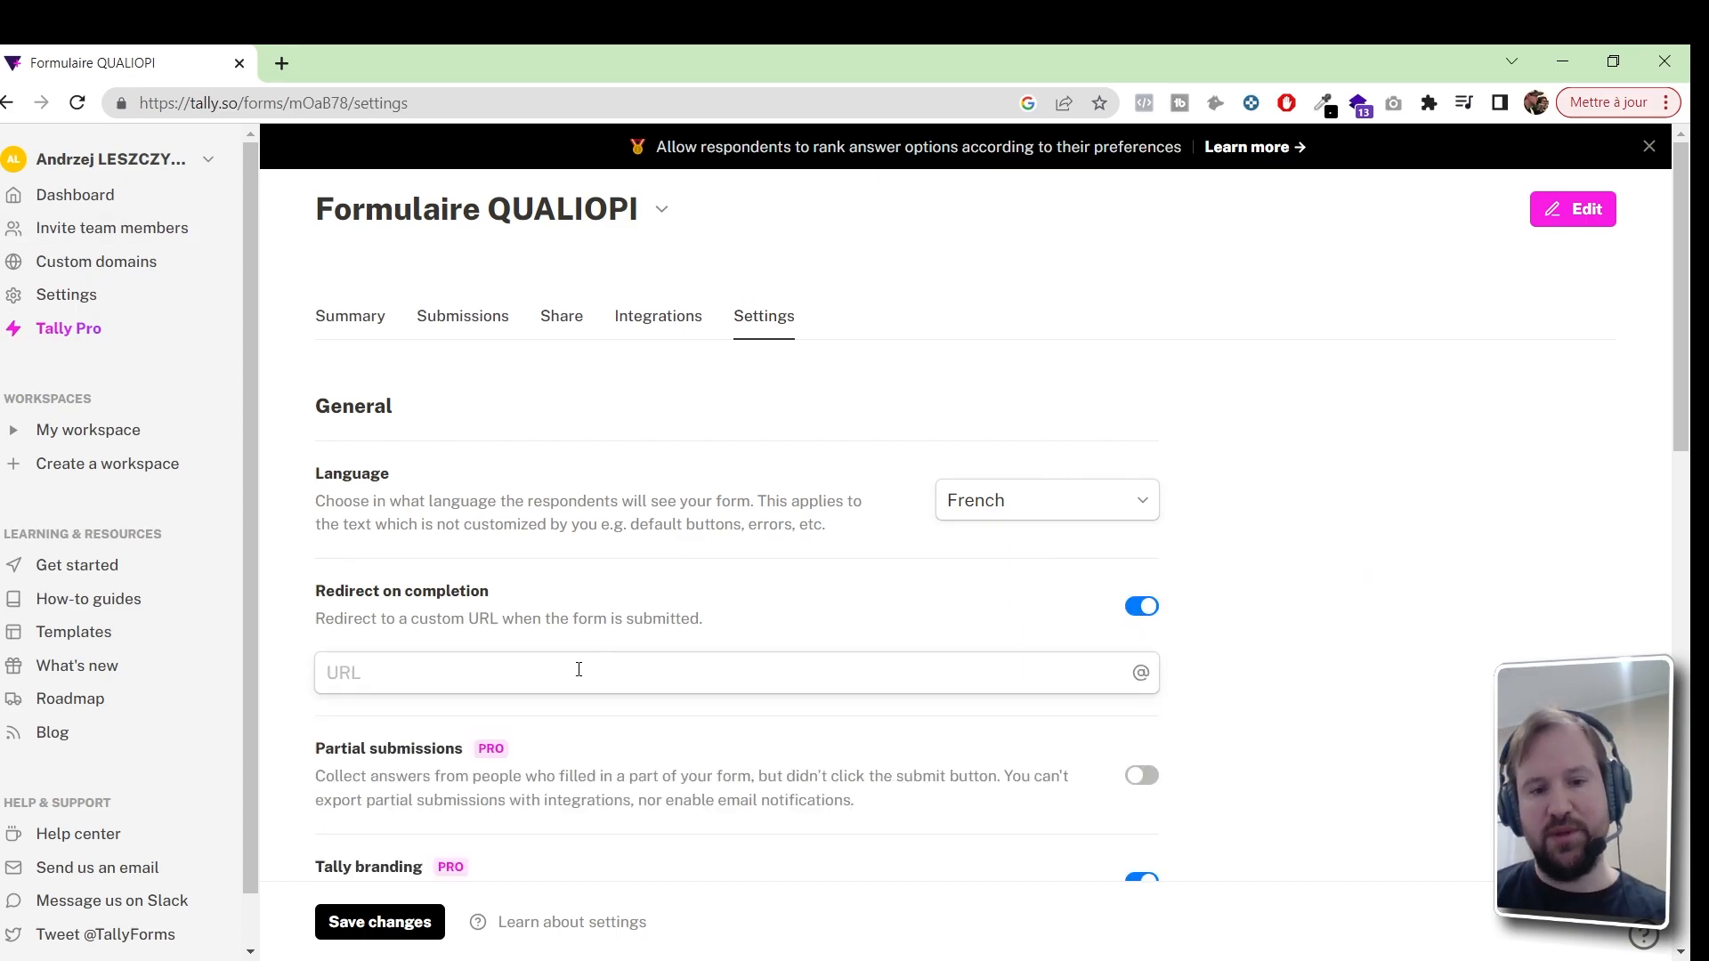
left_click(494, 677)
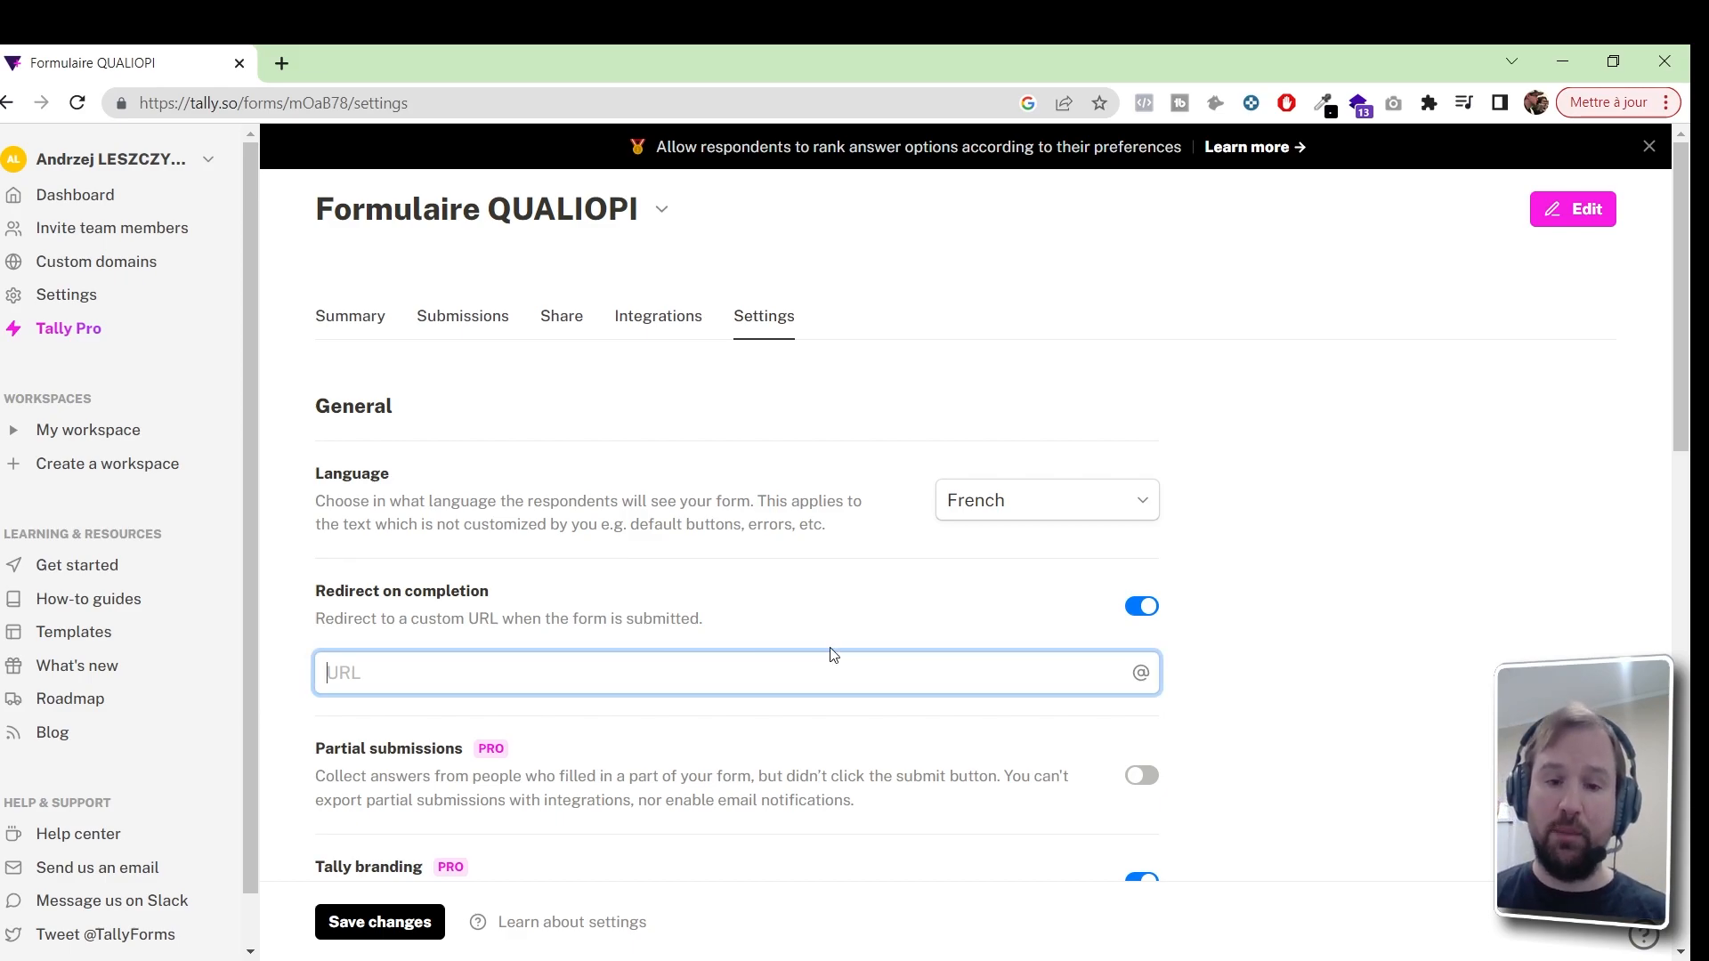
left_click(1139, 608)
scroll(1572, 385, "down", 2)
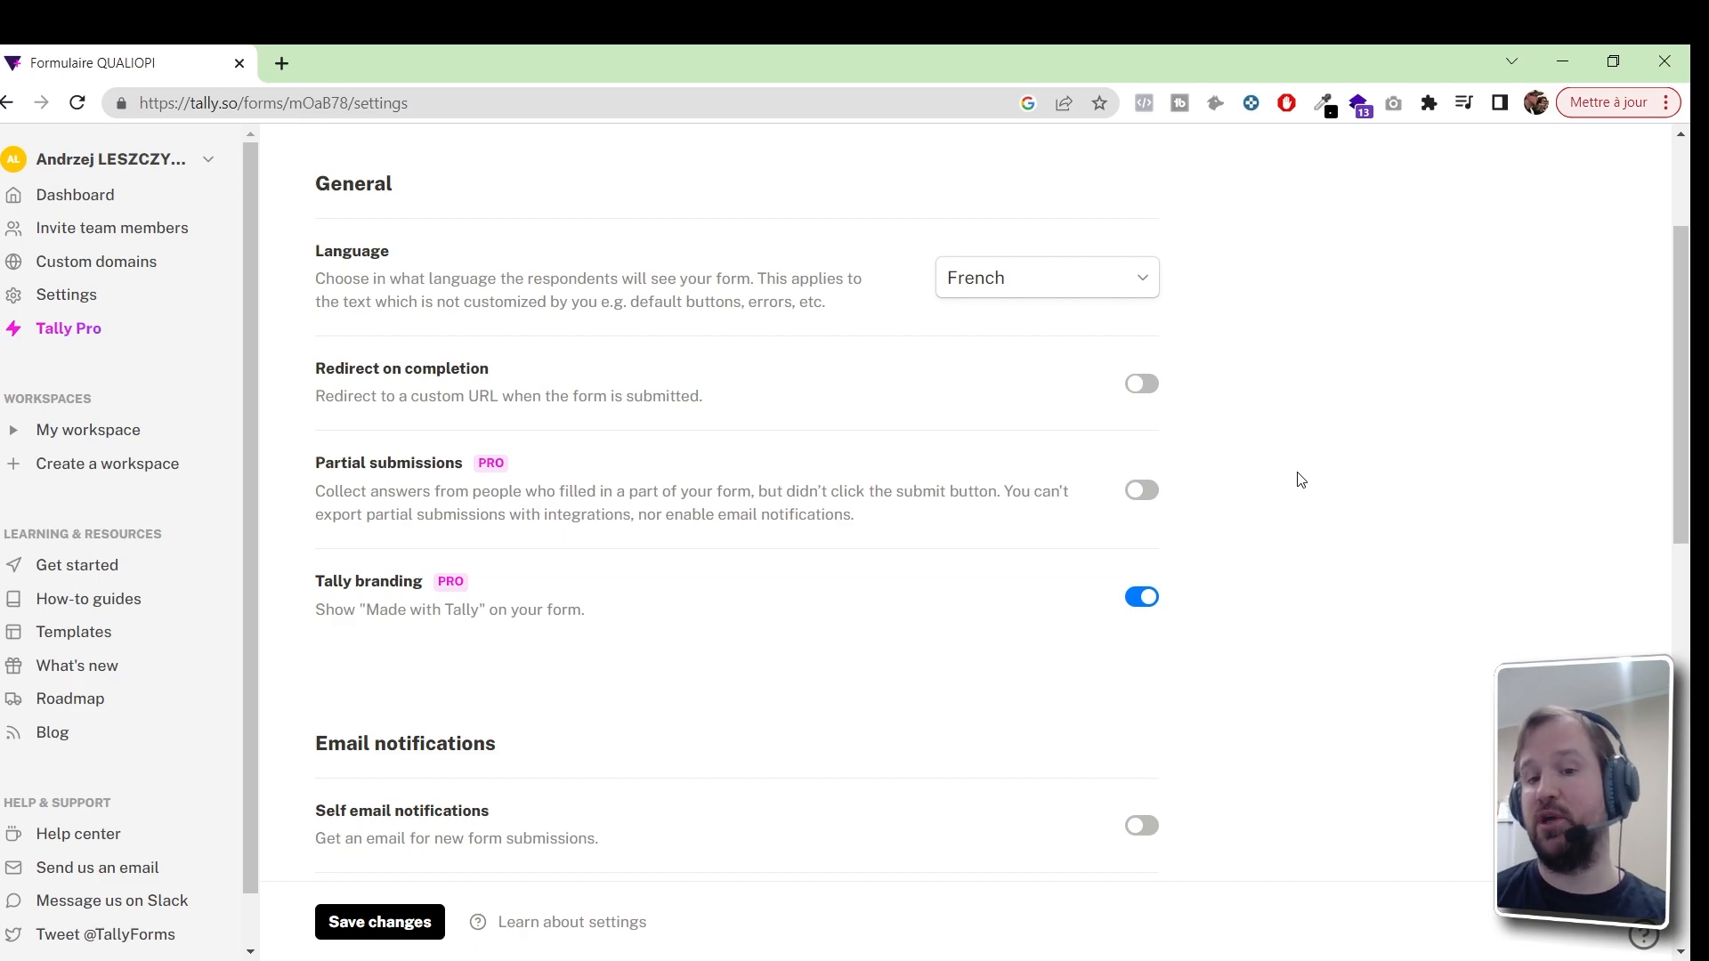
Turn on Close form under Access, save the settings, and go to the Share page
scroll(1307, 485, "down", 2)
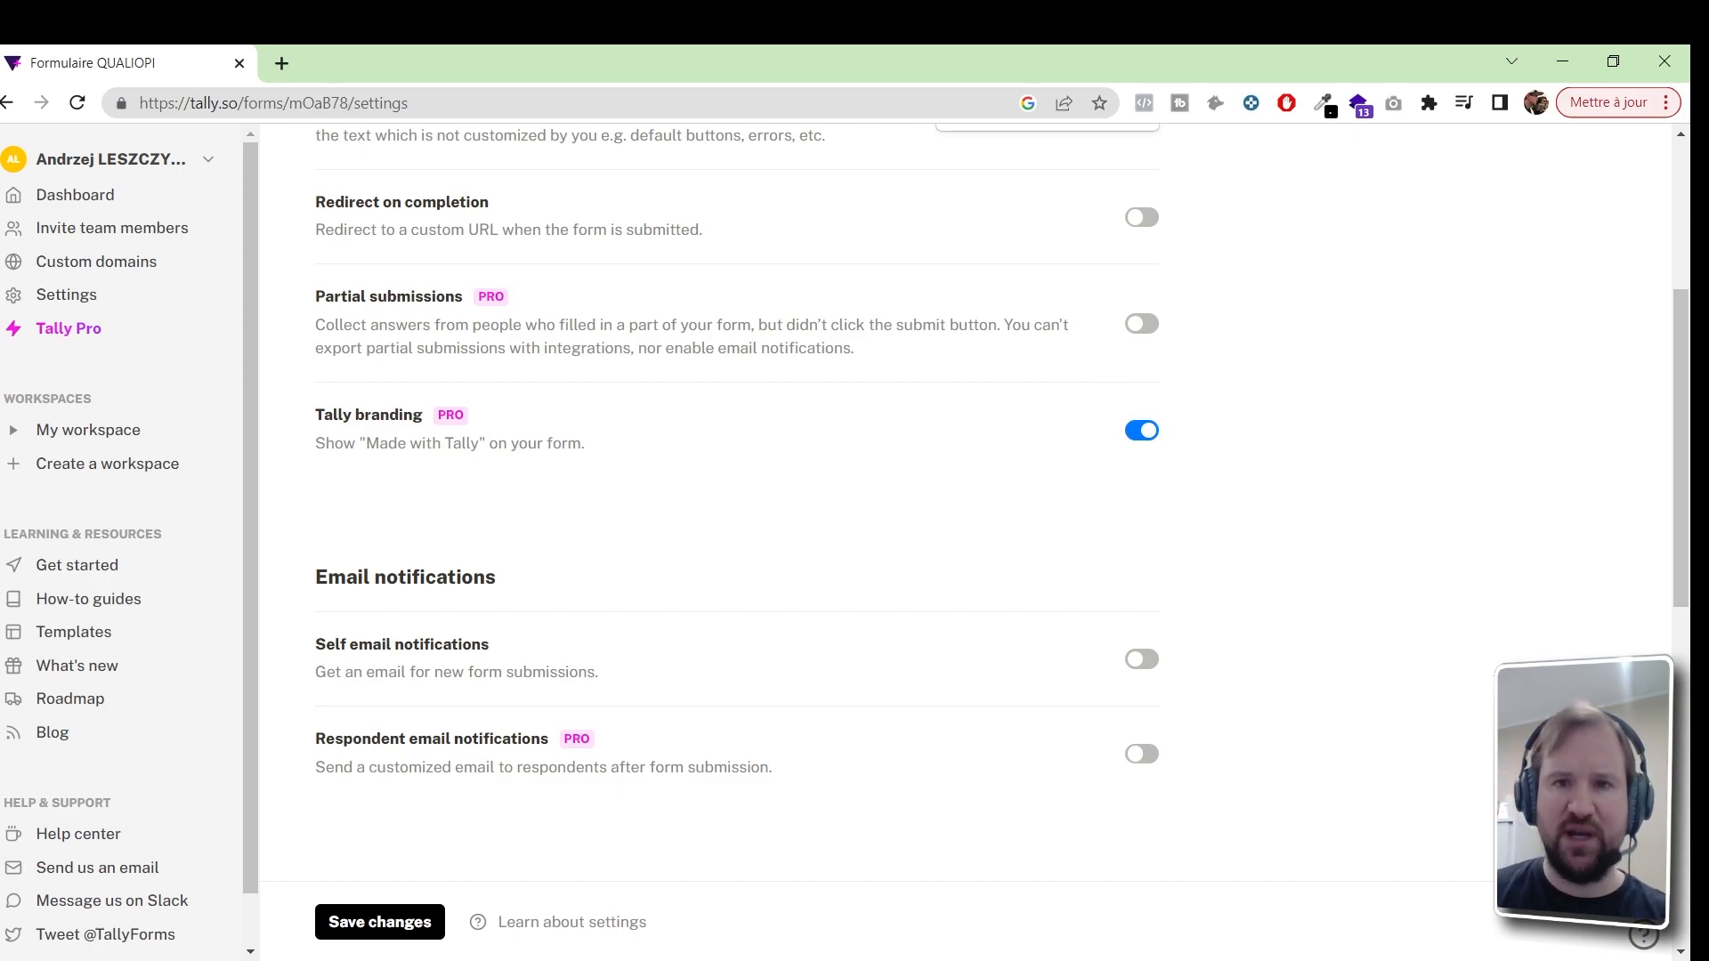
scroll(709, 454, "down", 2)
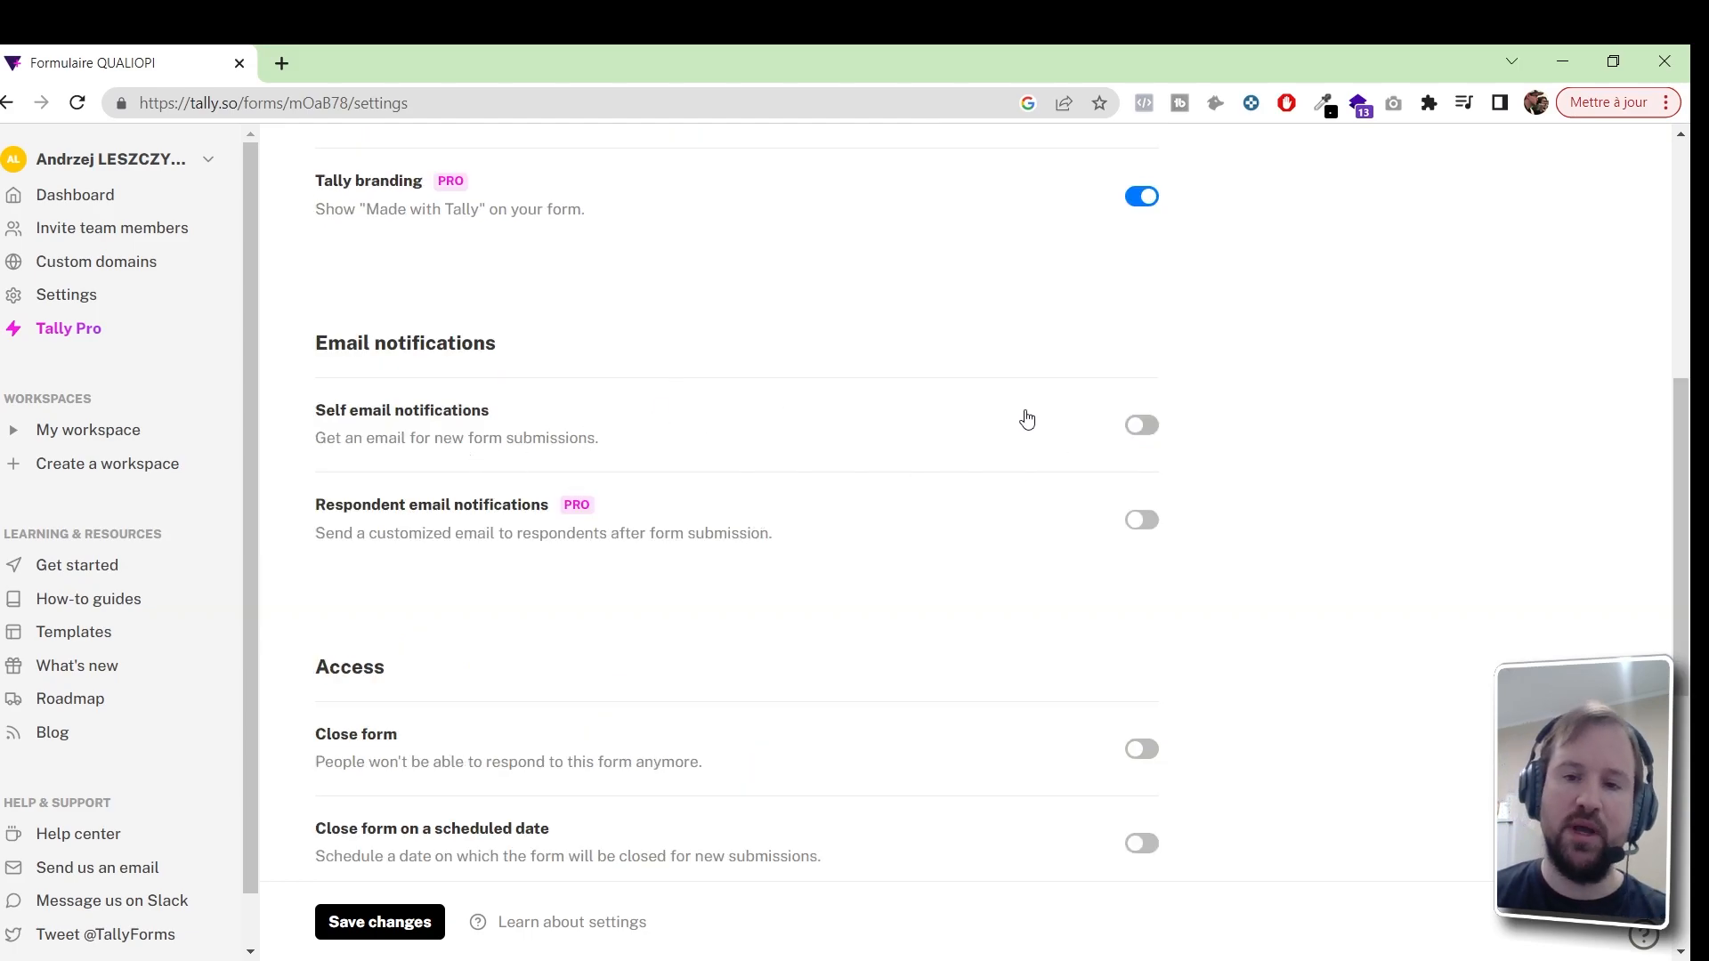
left_click_drag(1681, 463, 1681, 570)
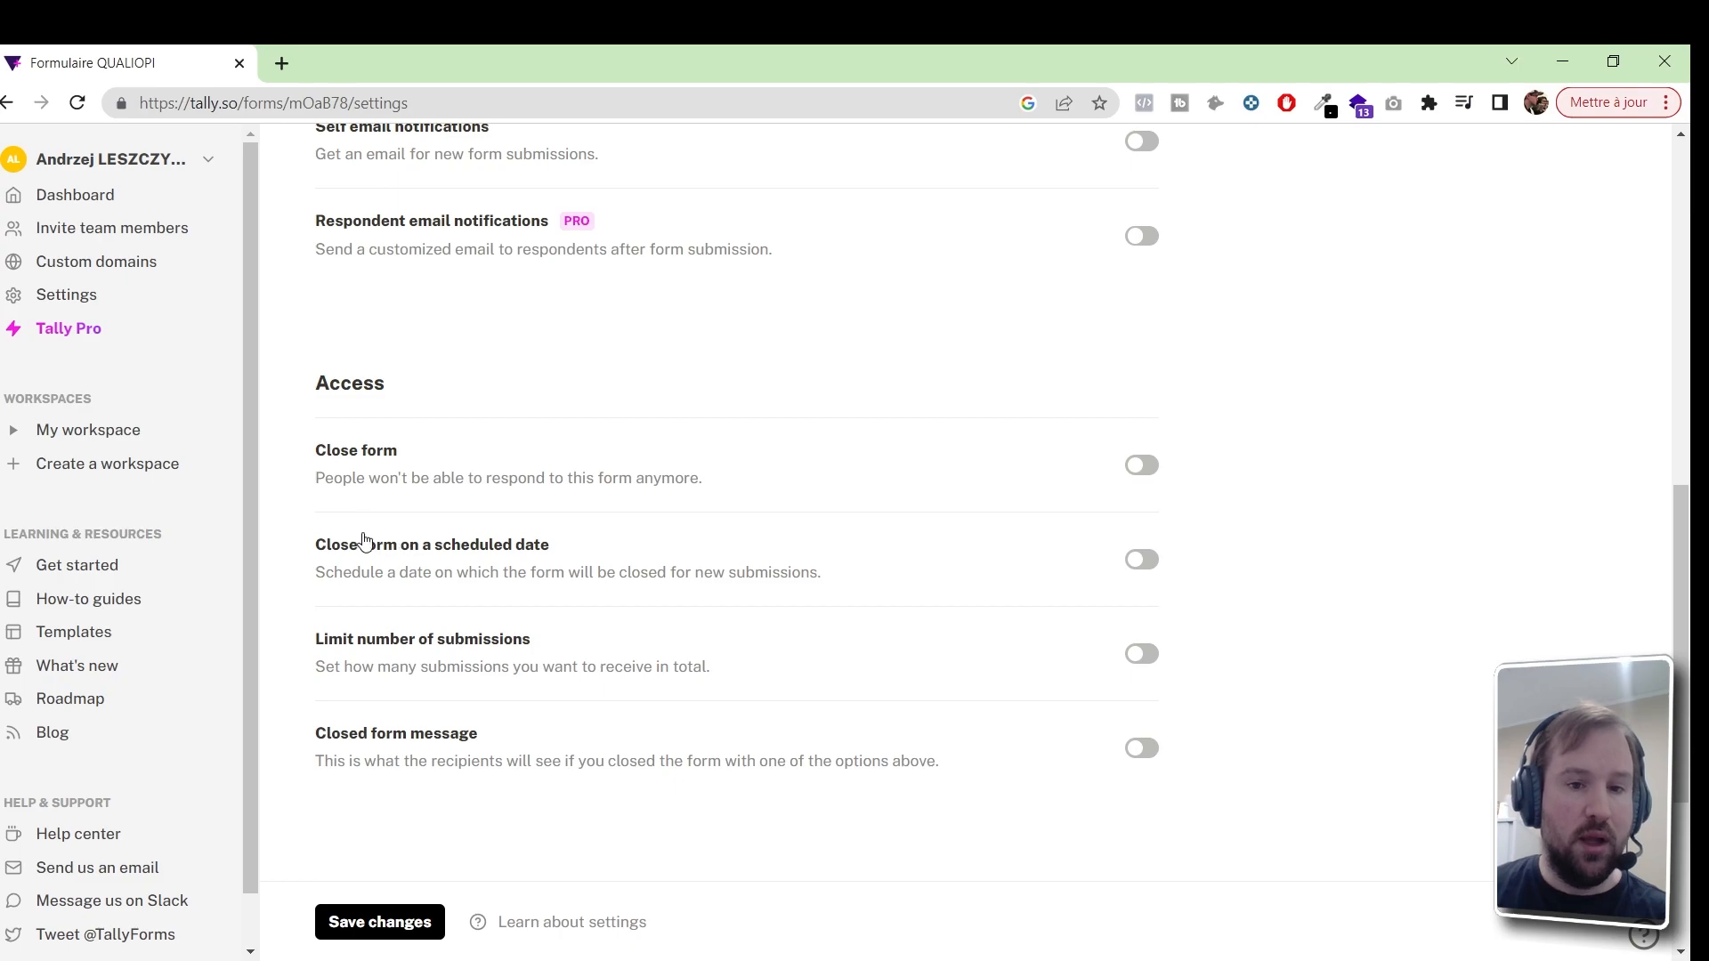
left_click_drag(325, 482, 661, 478)
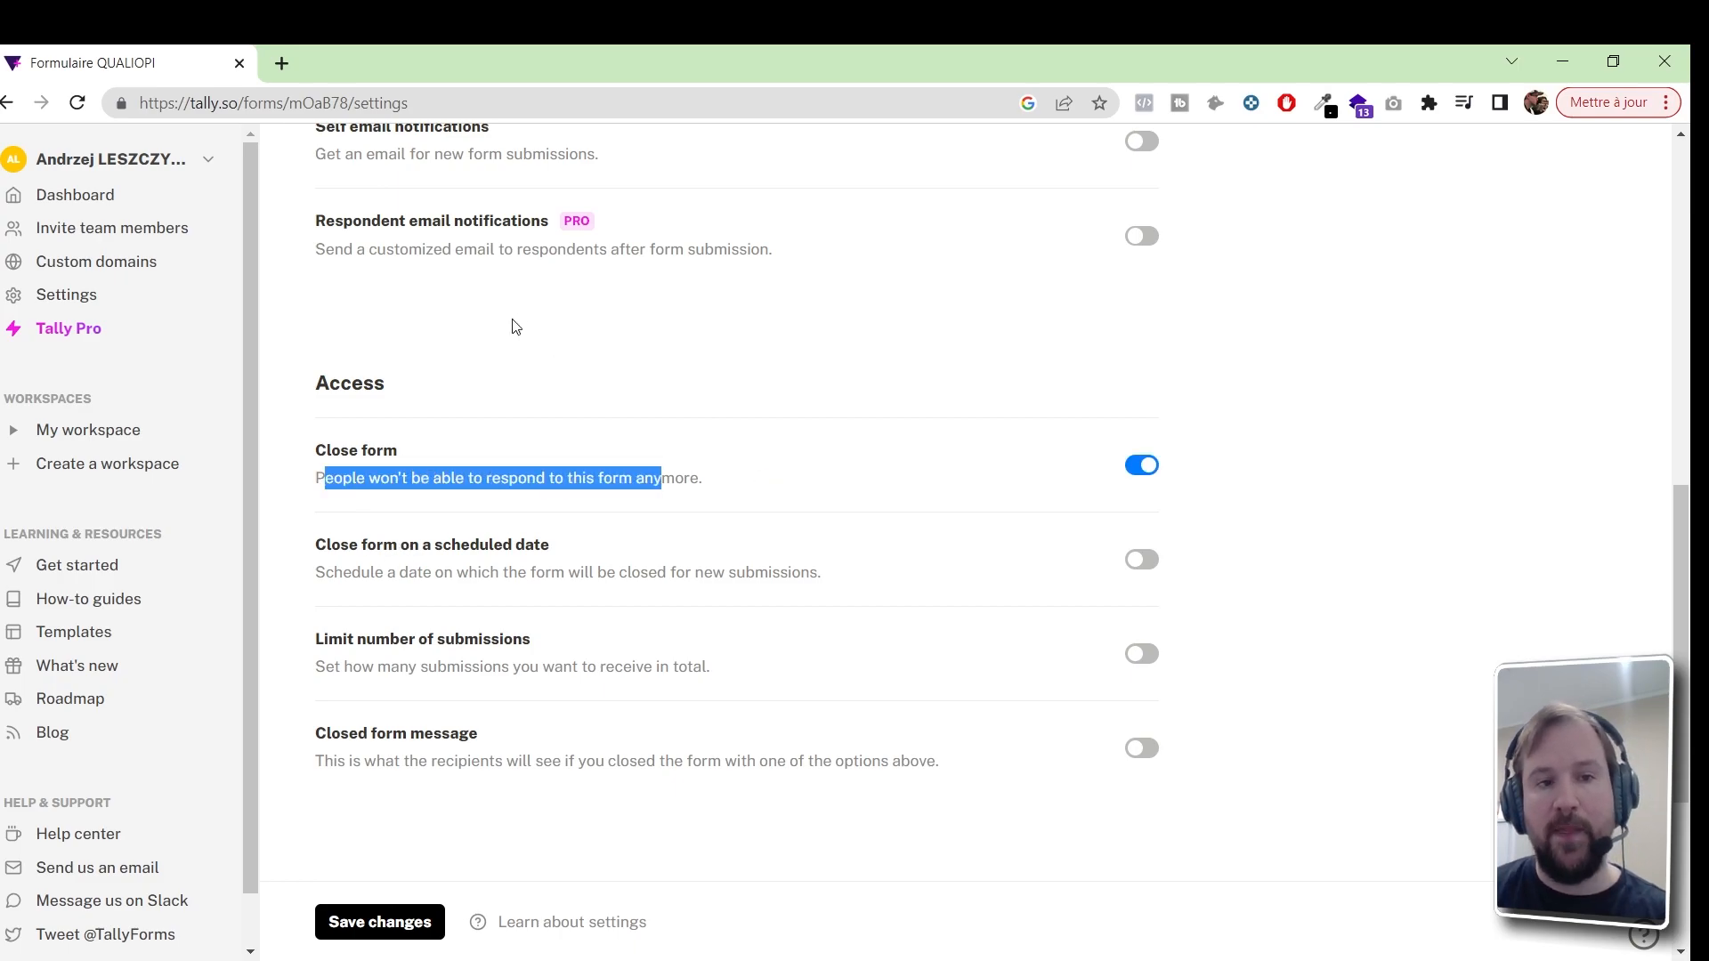
left_click(1535, 585)
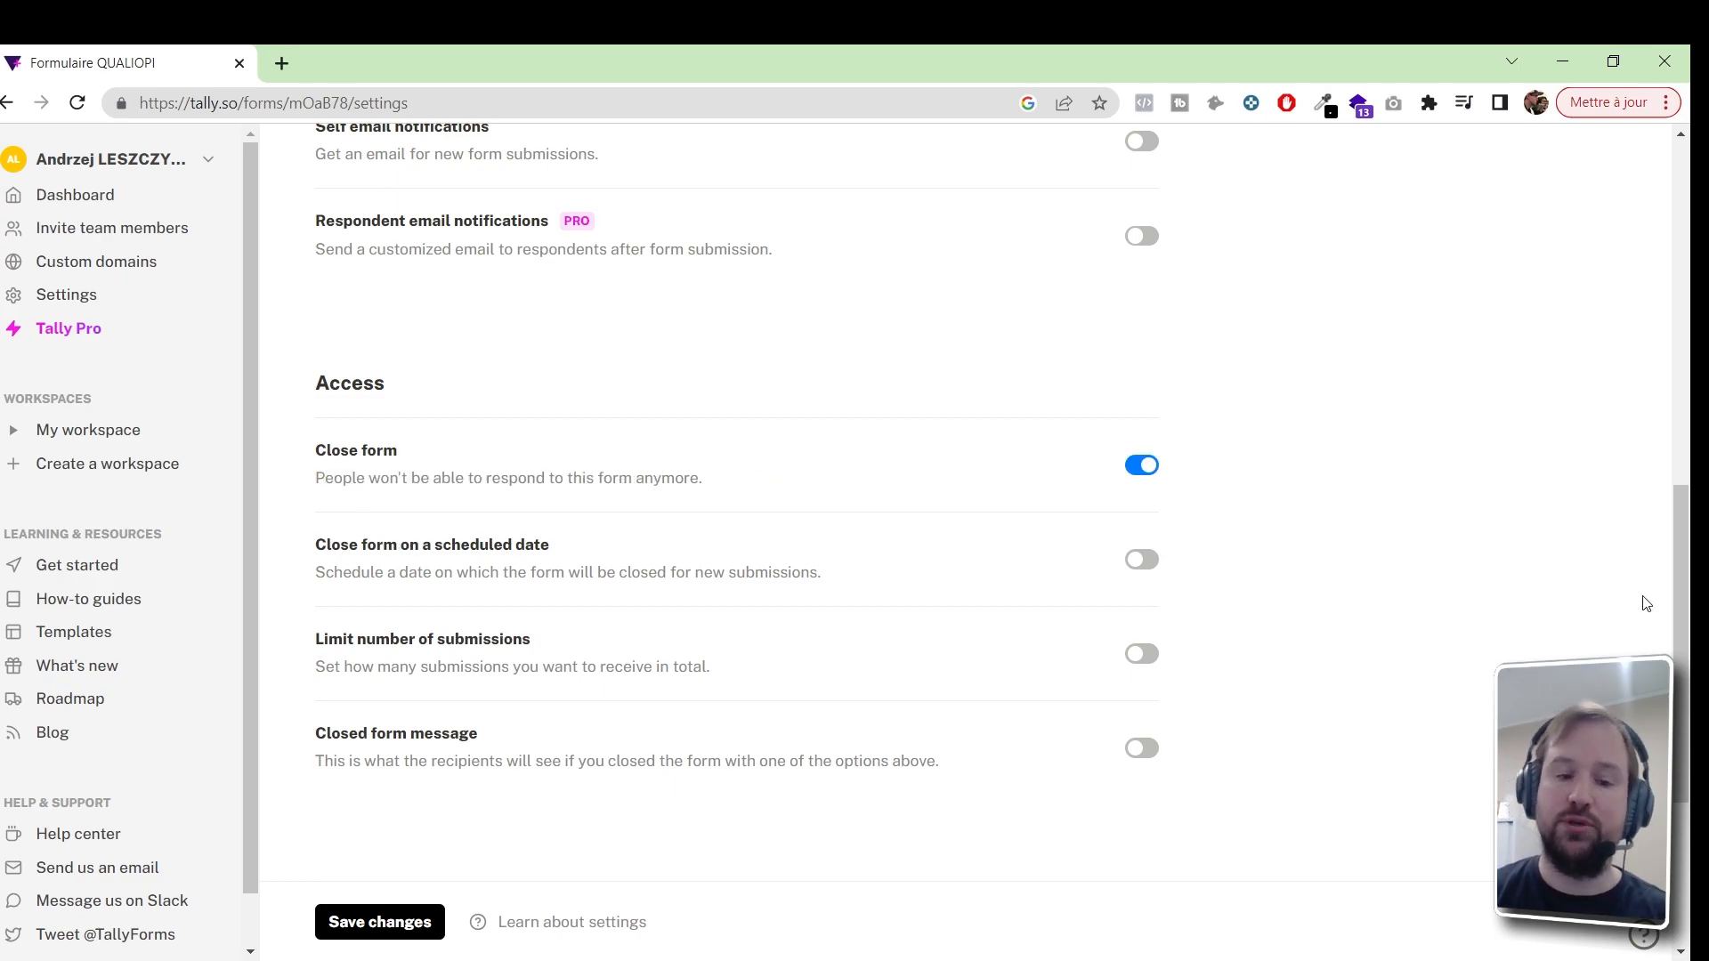
left_click_drag(1673, 582, 1673, 258)
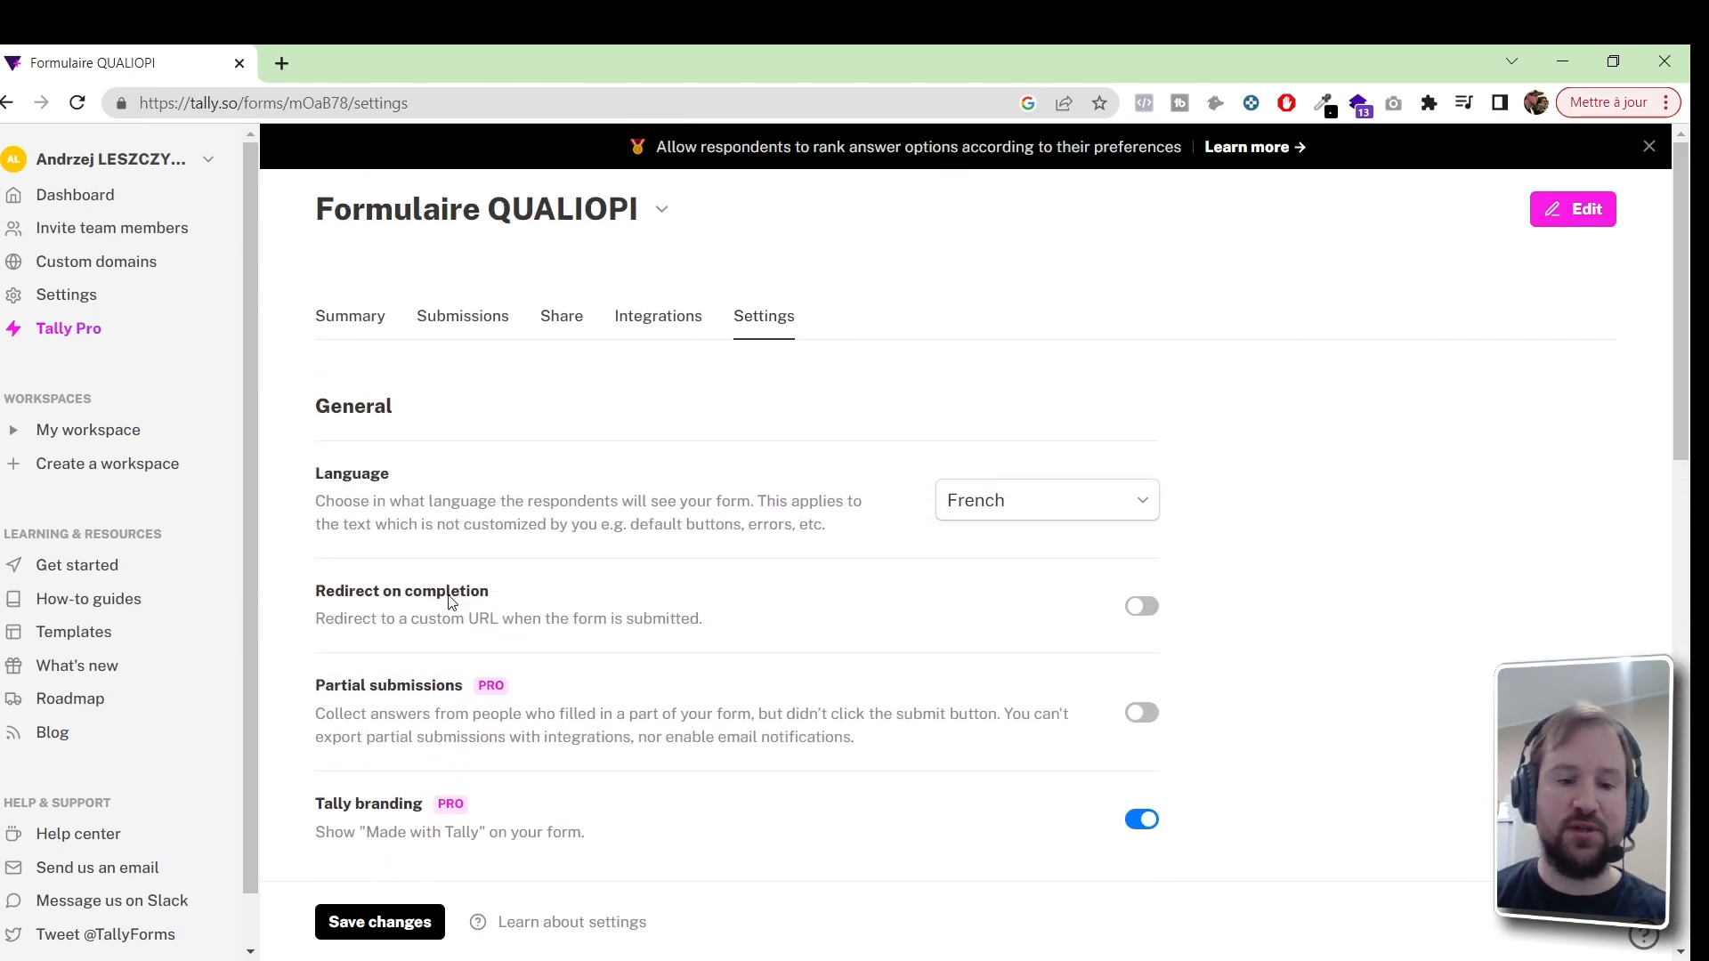
left_click(419, 924)
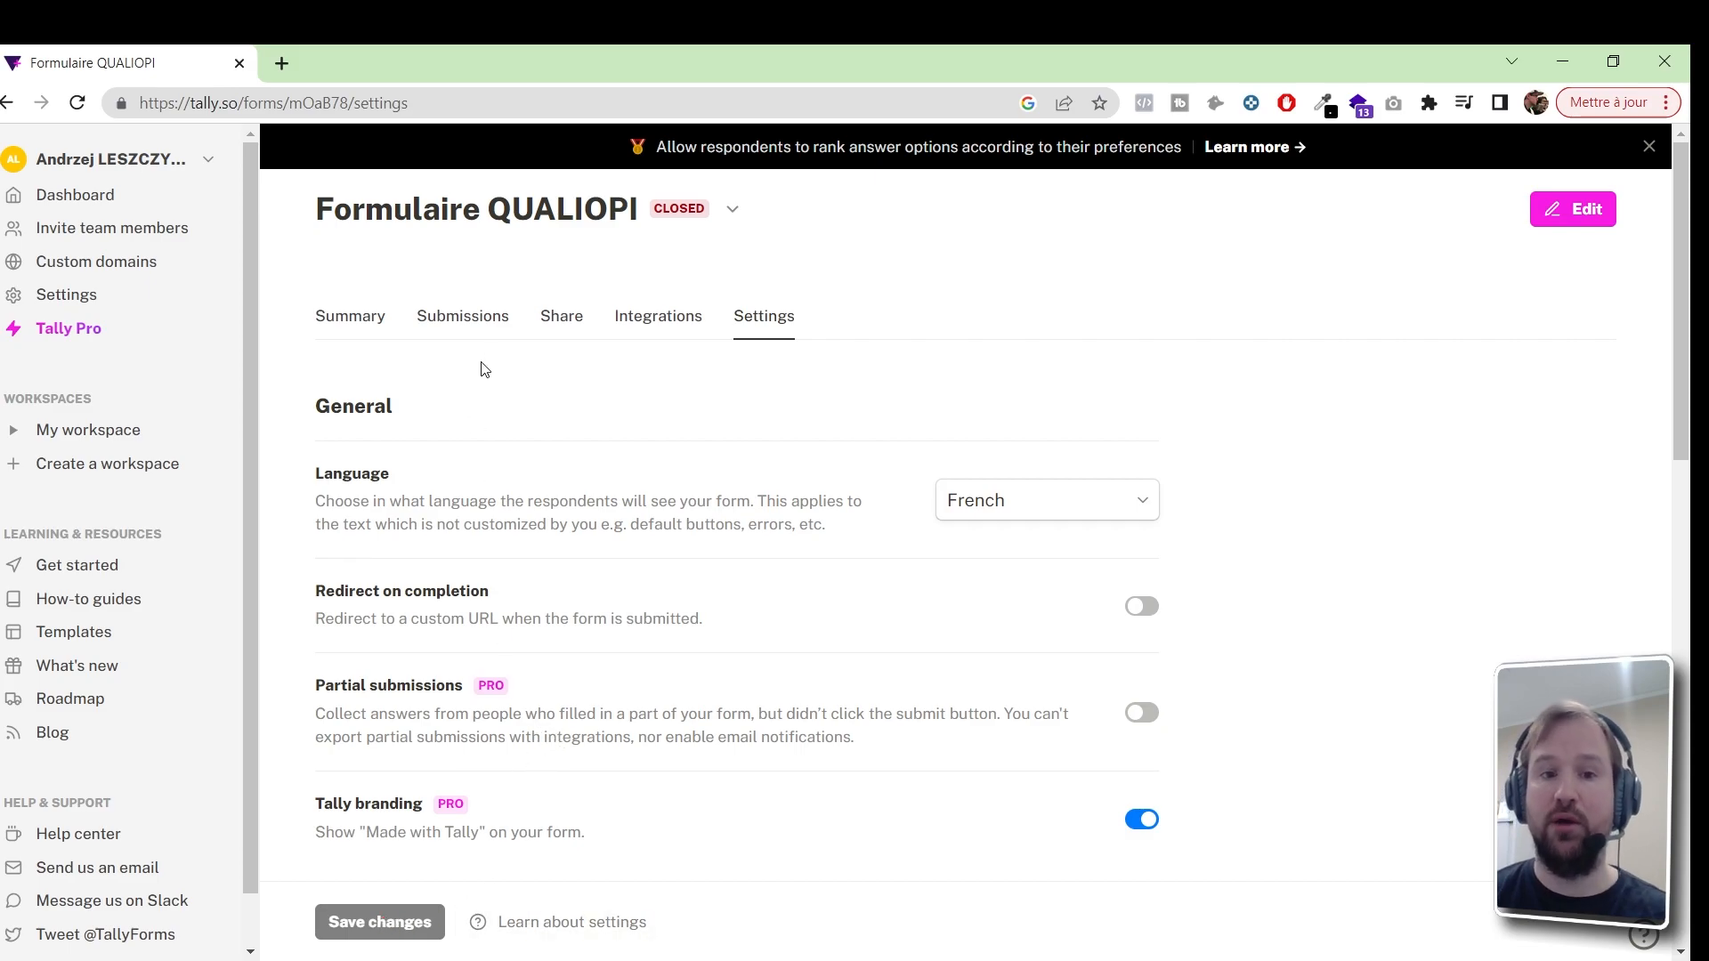
left_click(548, 331)
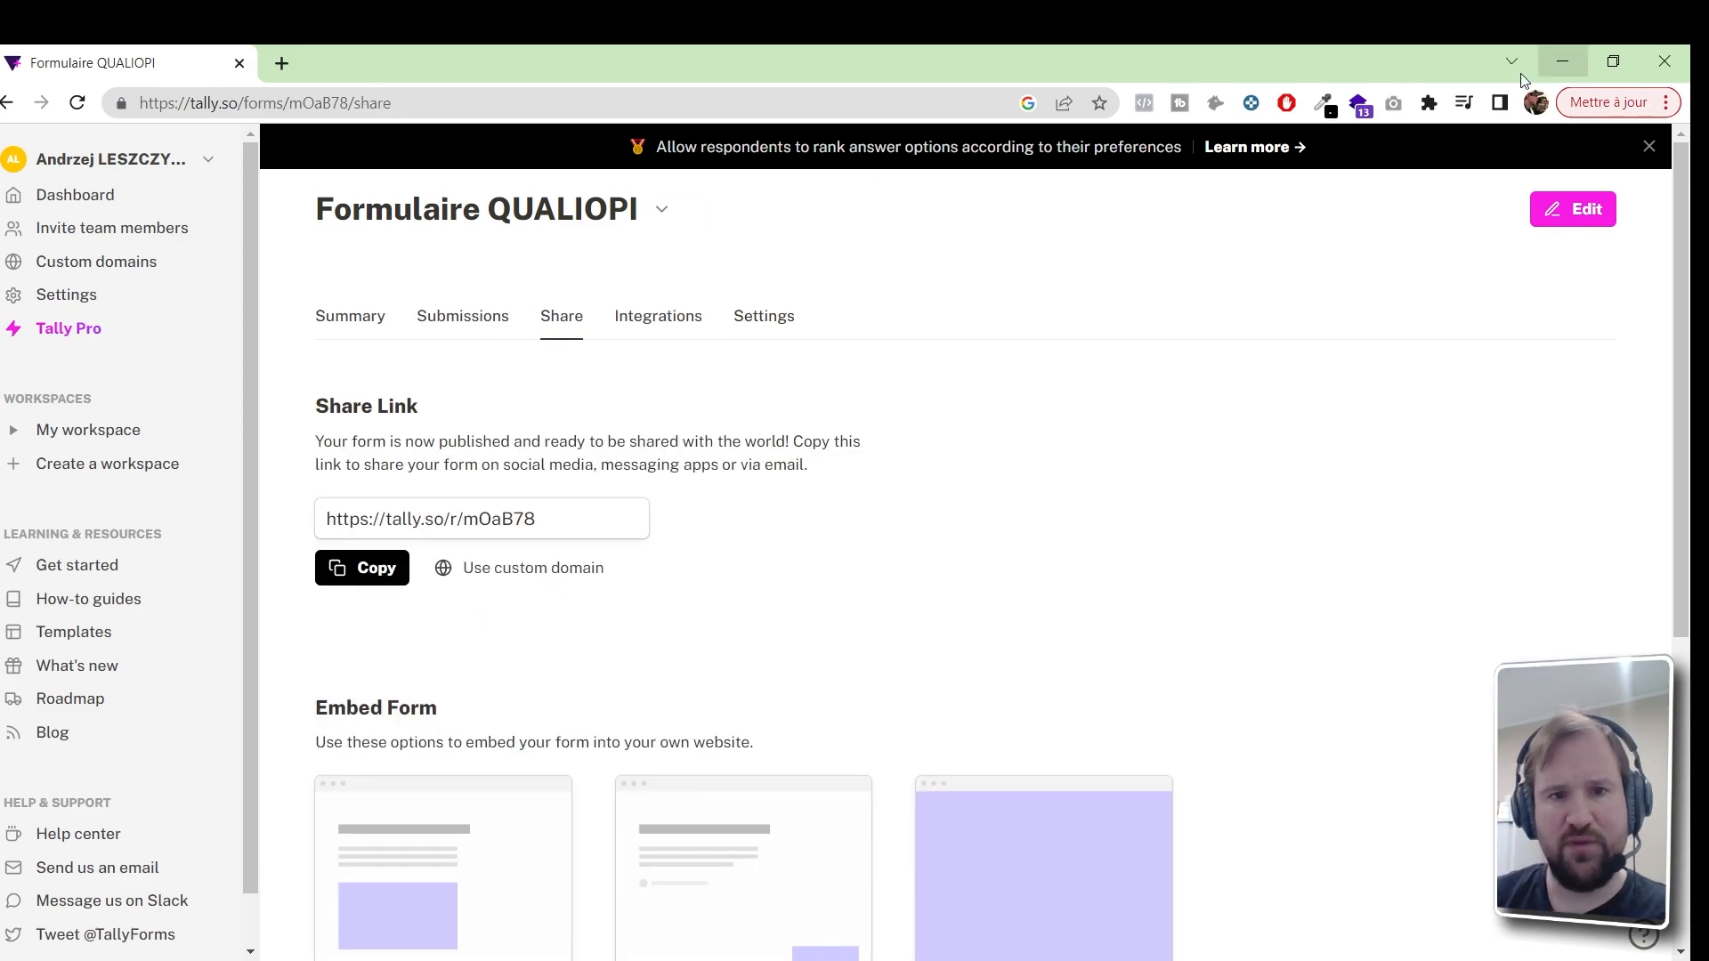
left_click(97, 196)
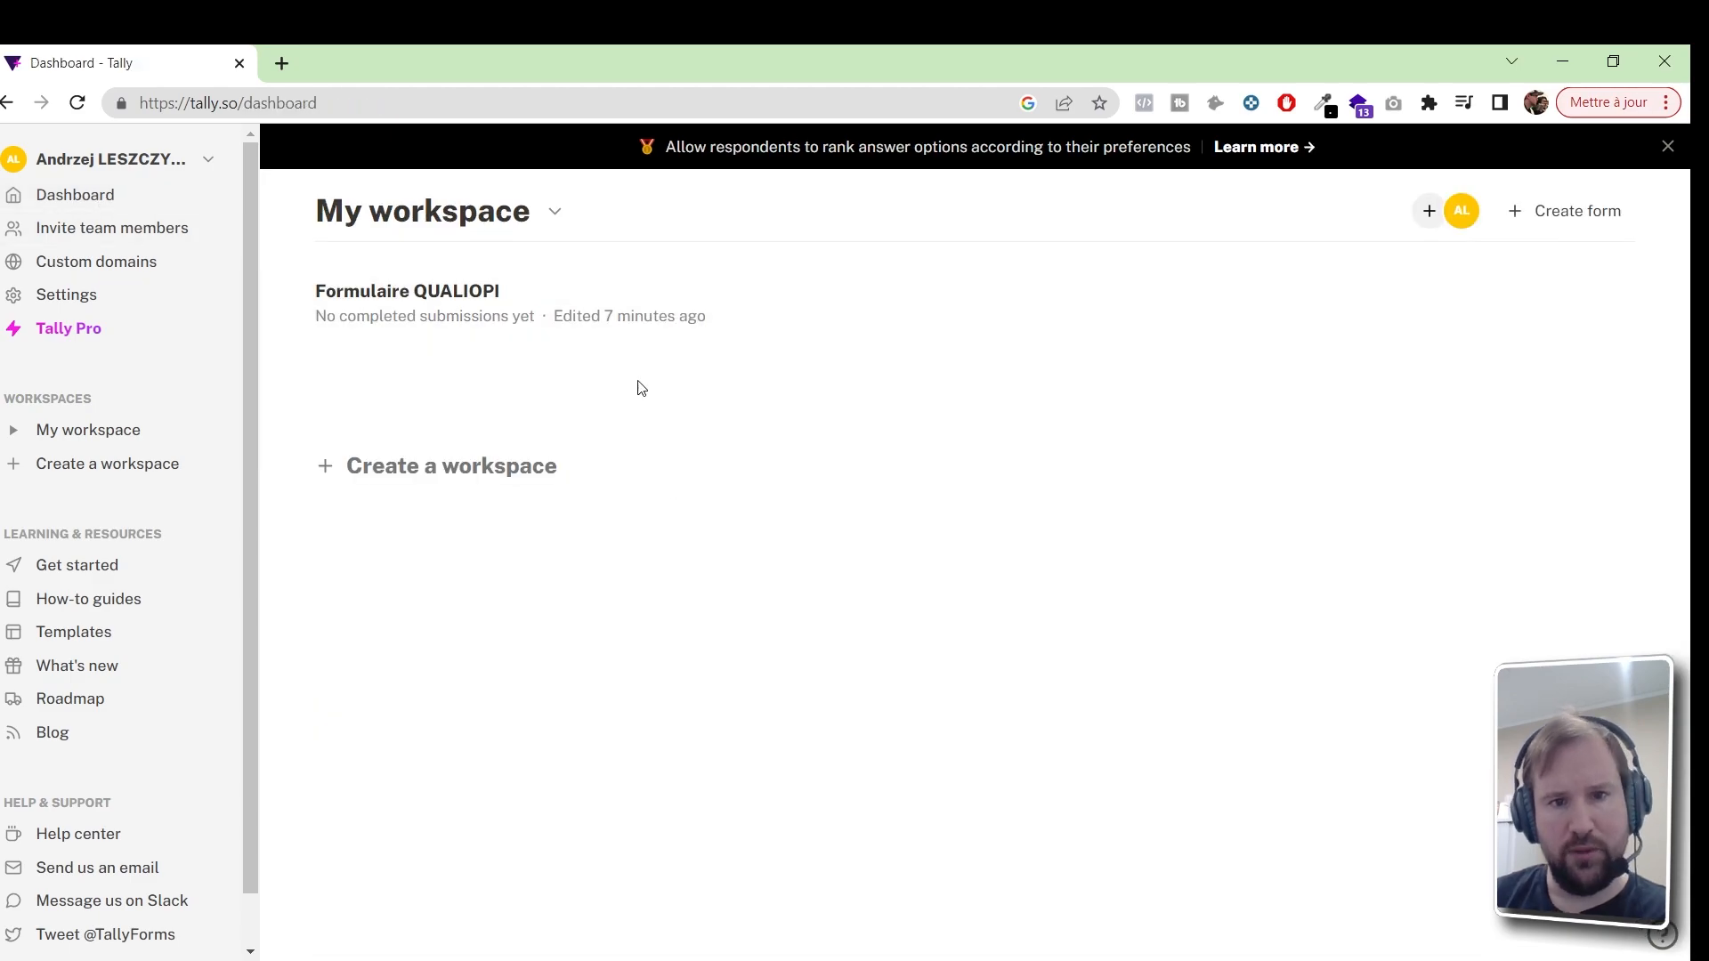
left_click(571, 296)
left_click(771, 326)
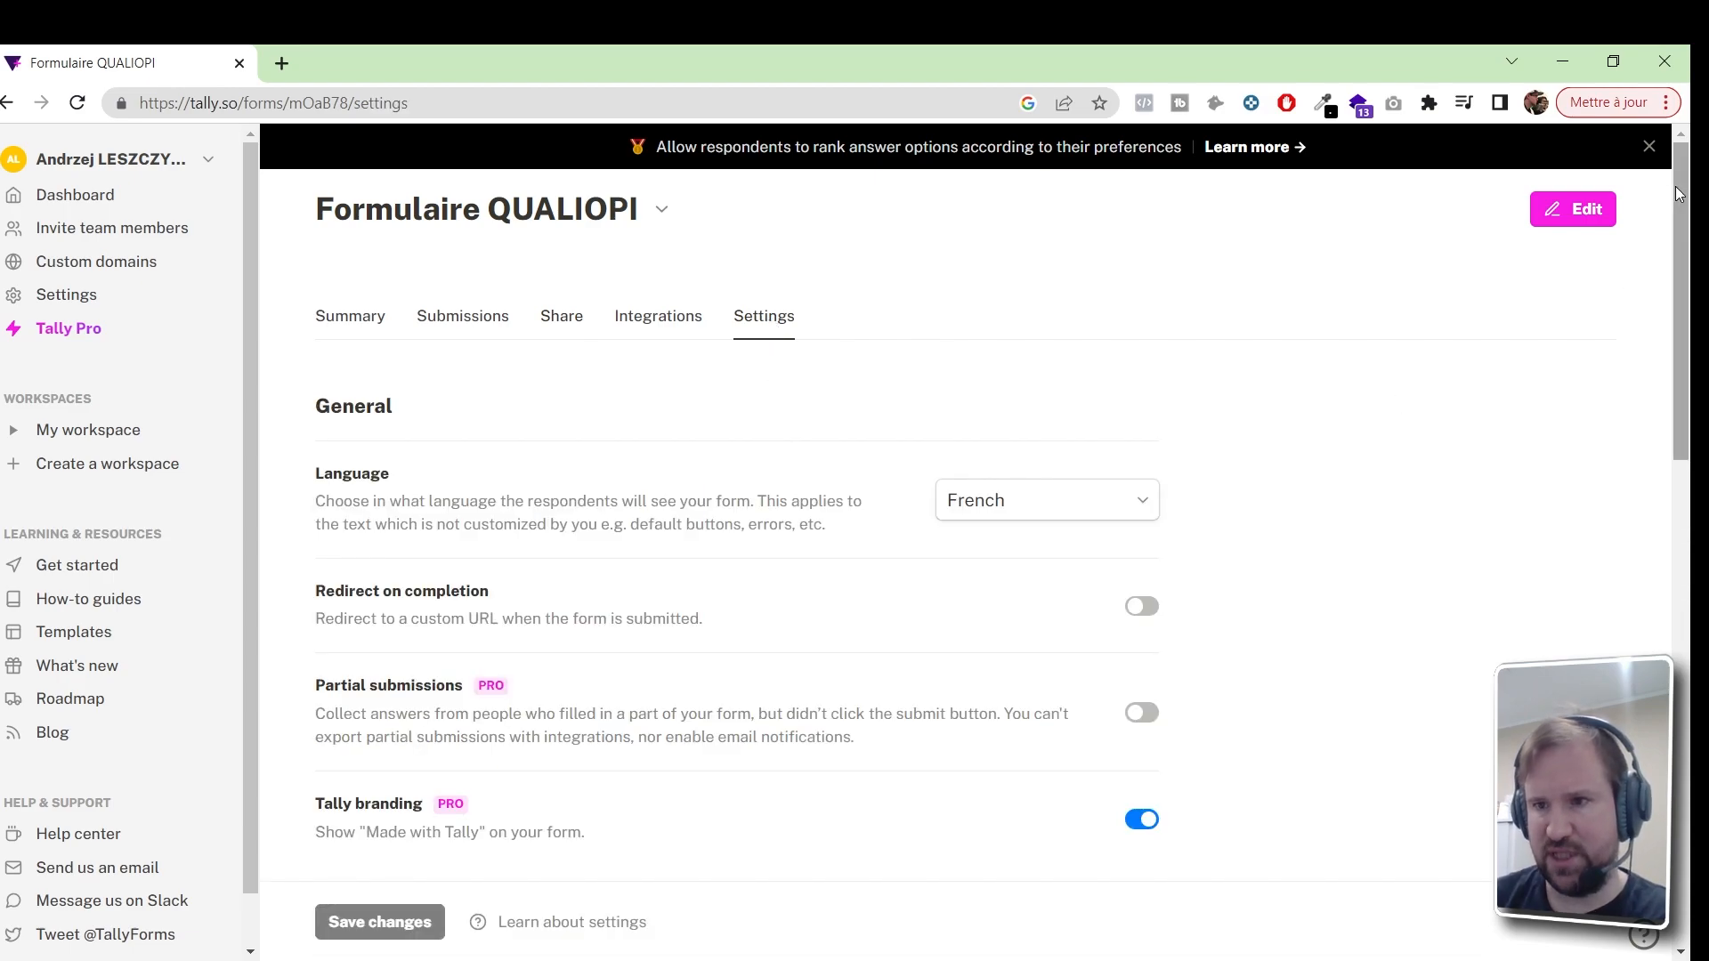
scroll(1649, 223, "down", 8)
scroll(737, 498, "down", 3)
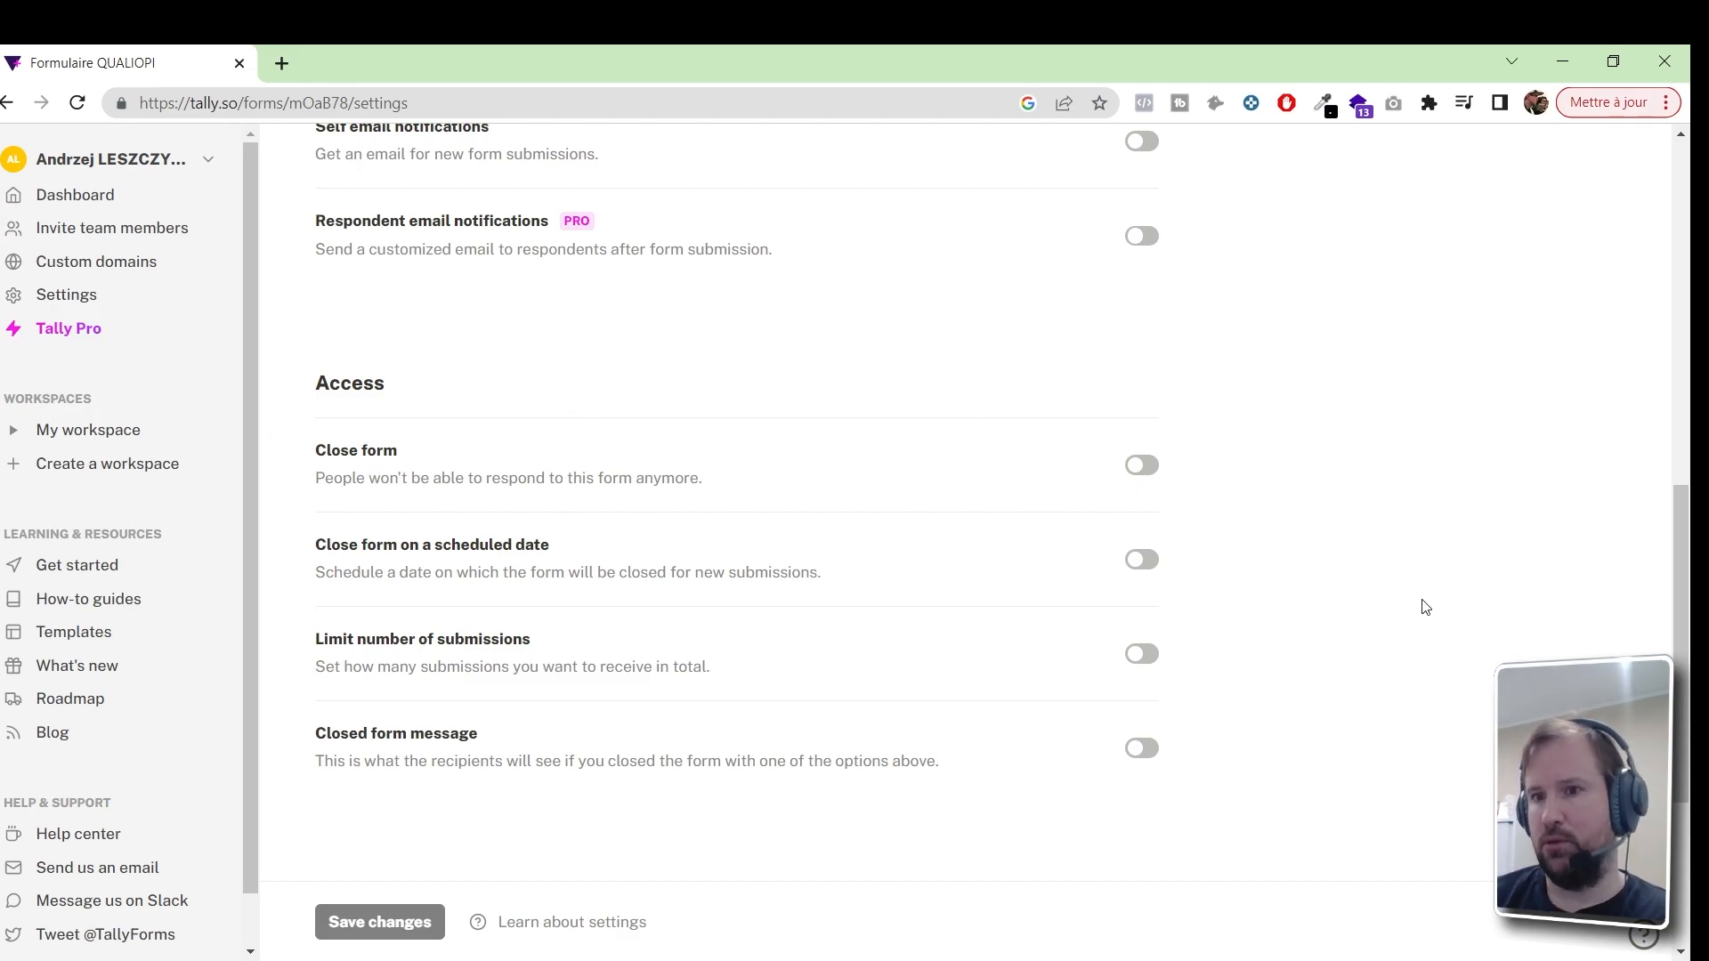
scroll(1425, 607, "up", 10)
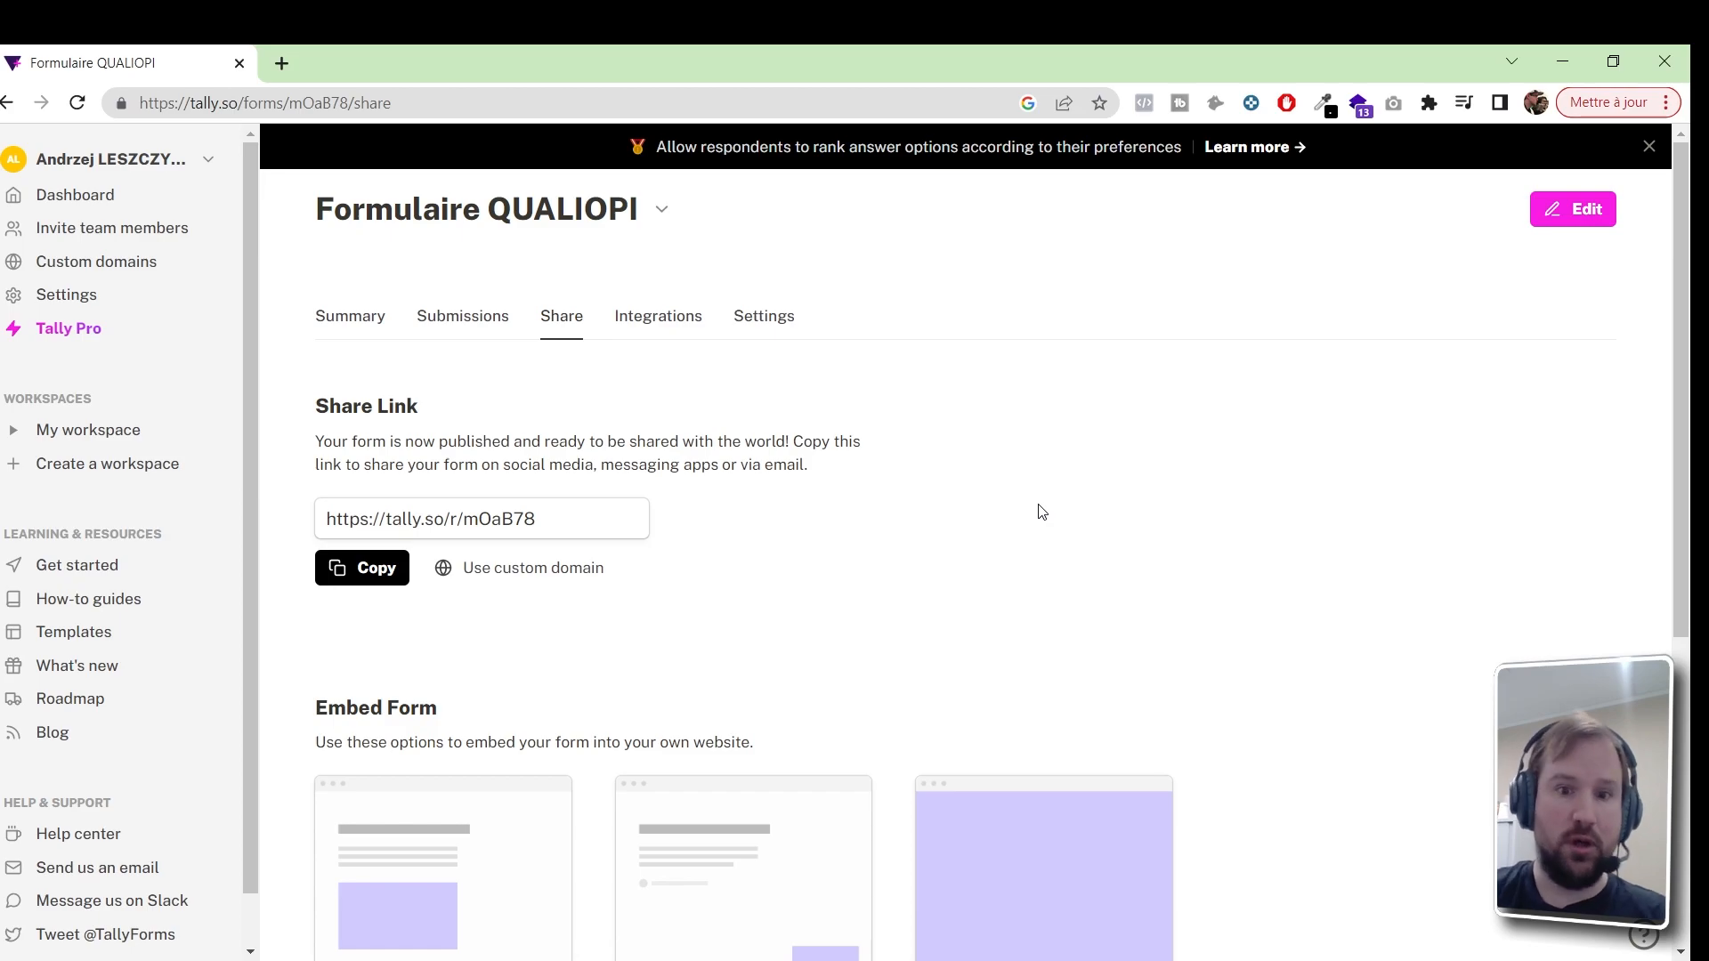
scroll(1188, 473, "down", 5)
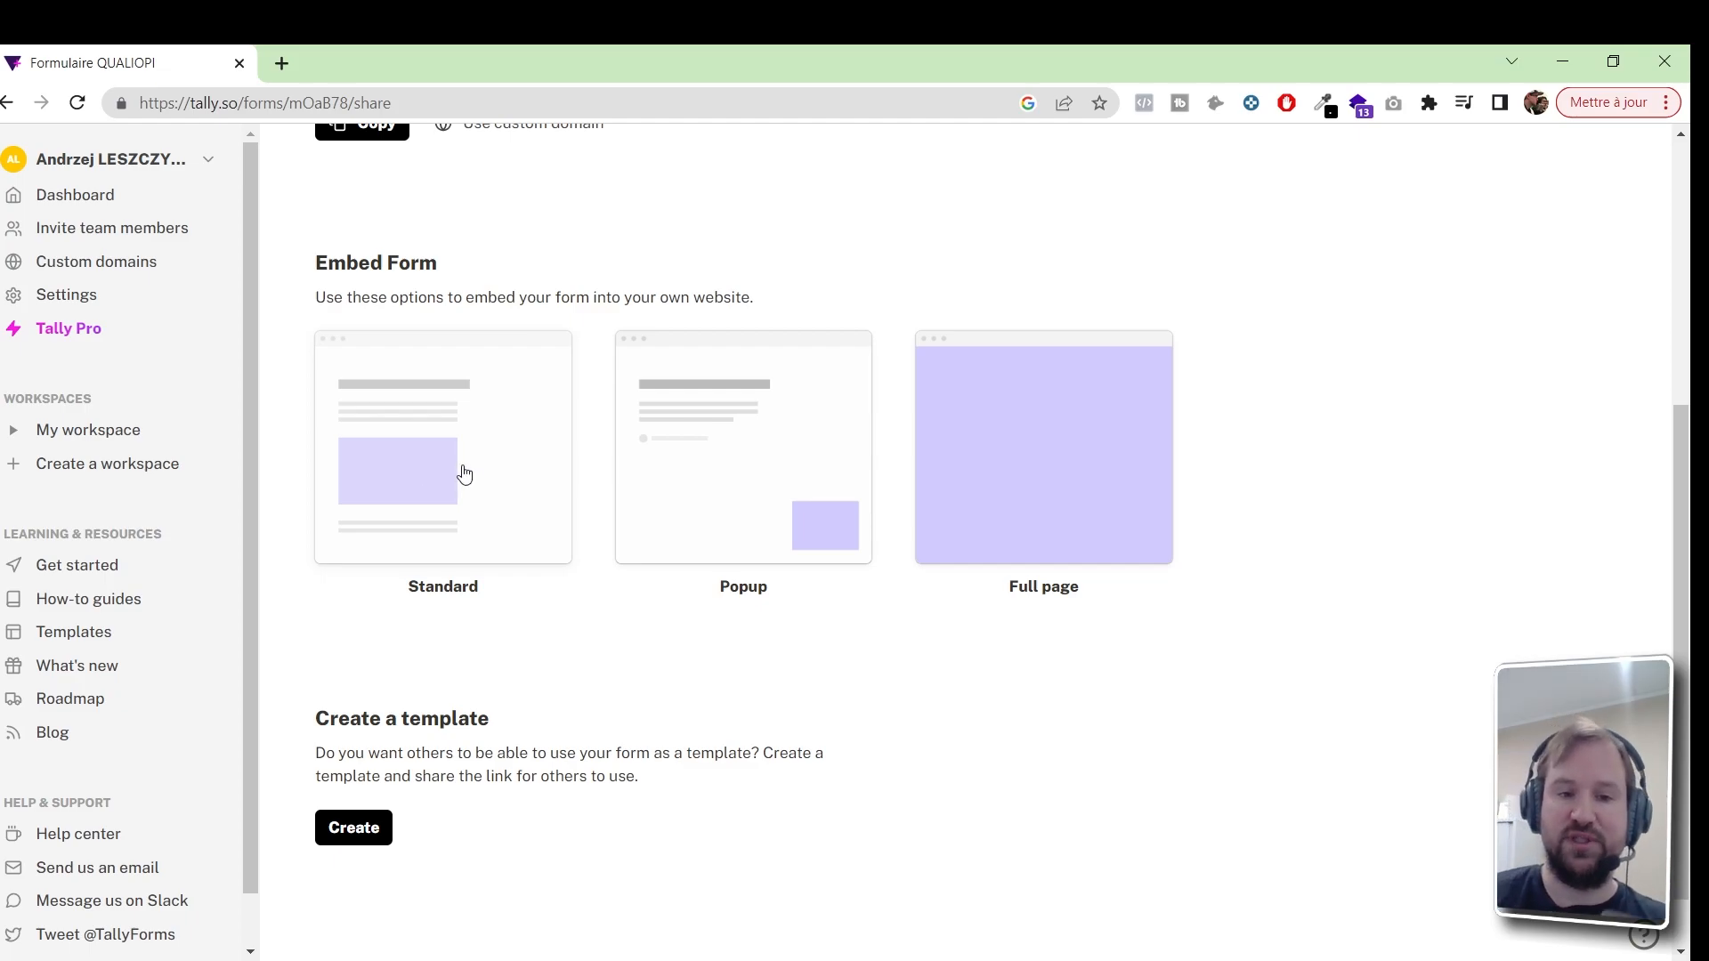
Choose the Standard embed style for Formulaire QUALIOPI
left_click(427, 461)
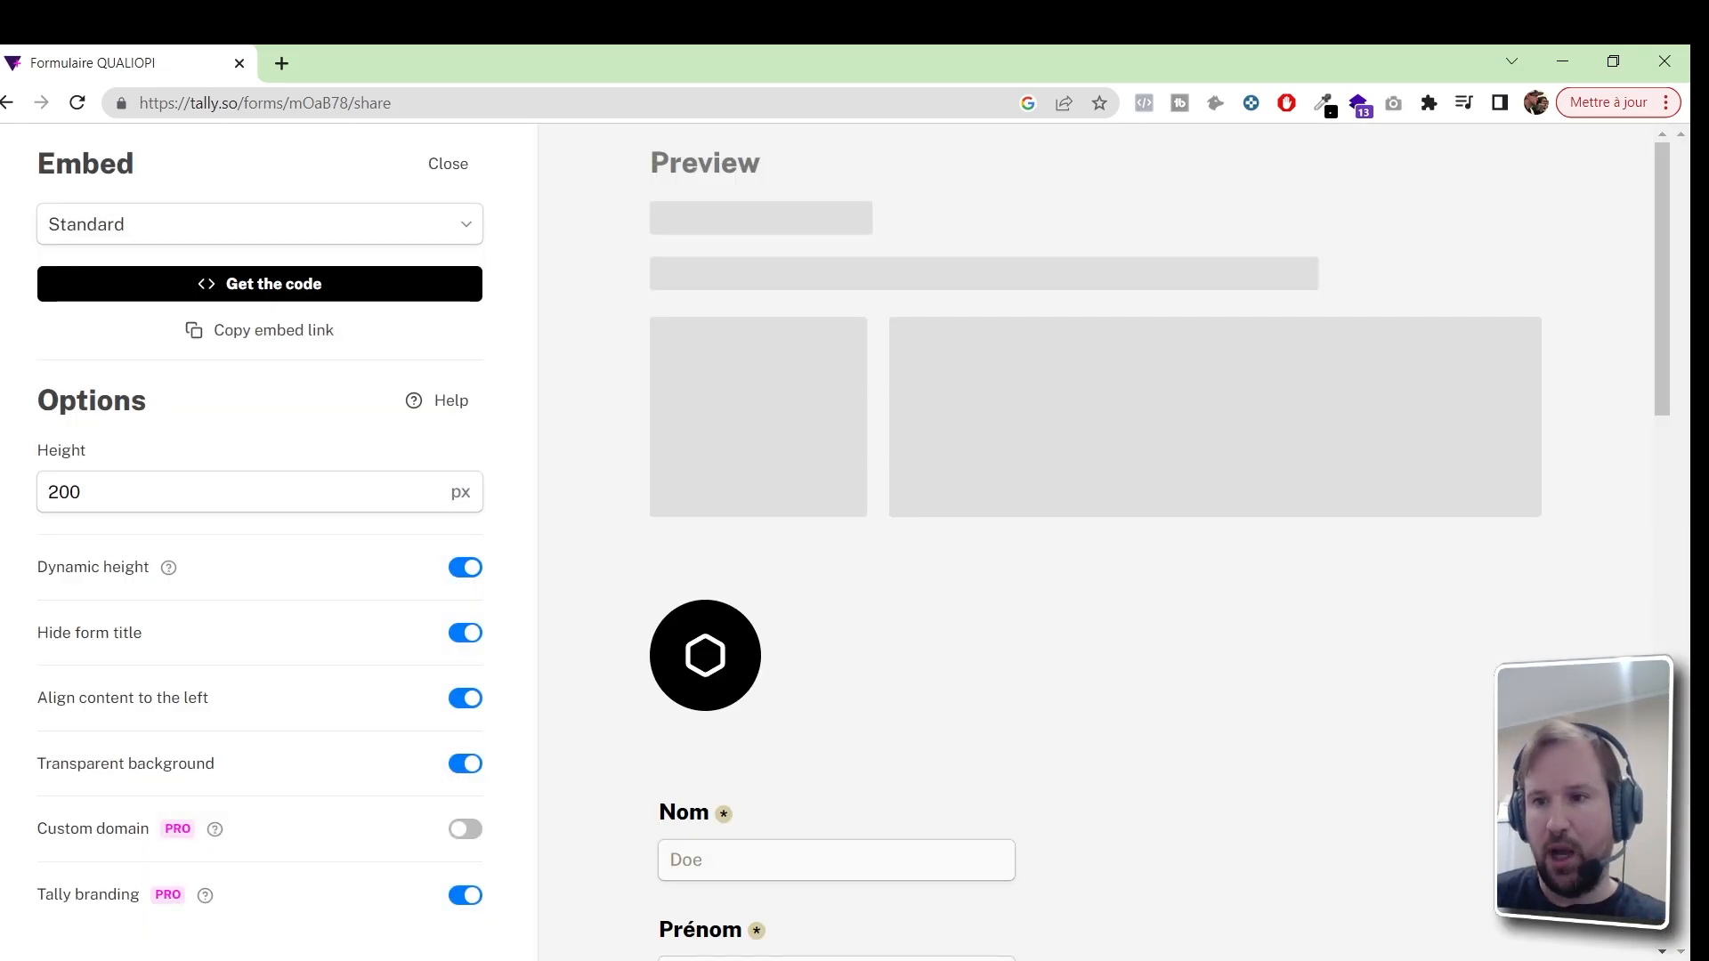
left_click_drag(1658, 214, 1678, 684)
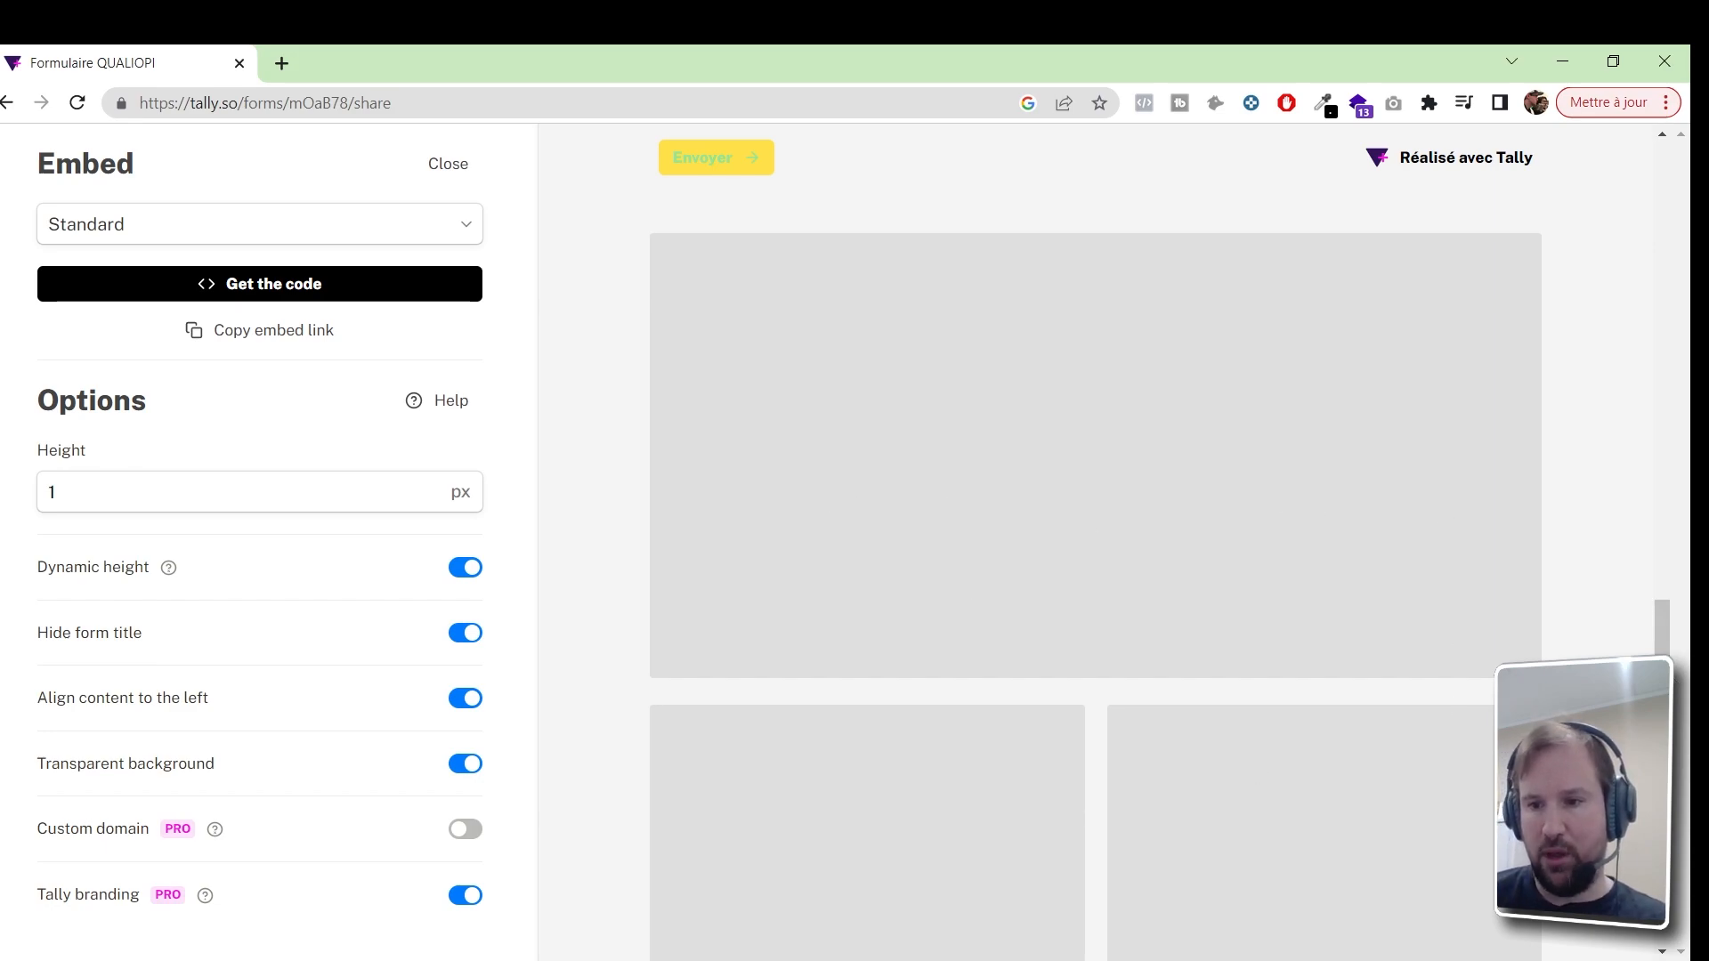
left_click_drag(1663, 840, 1506, 515)
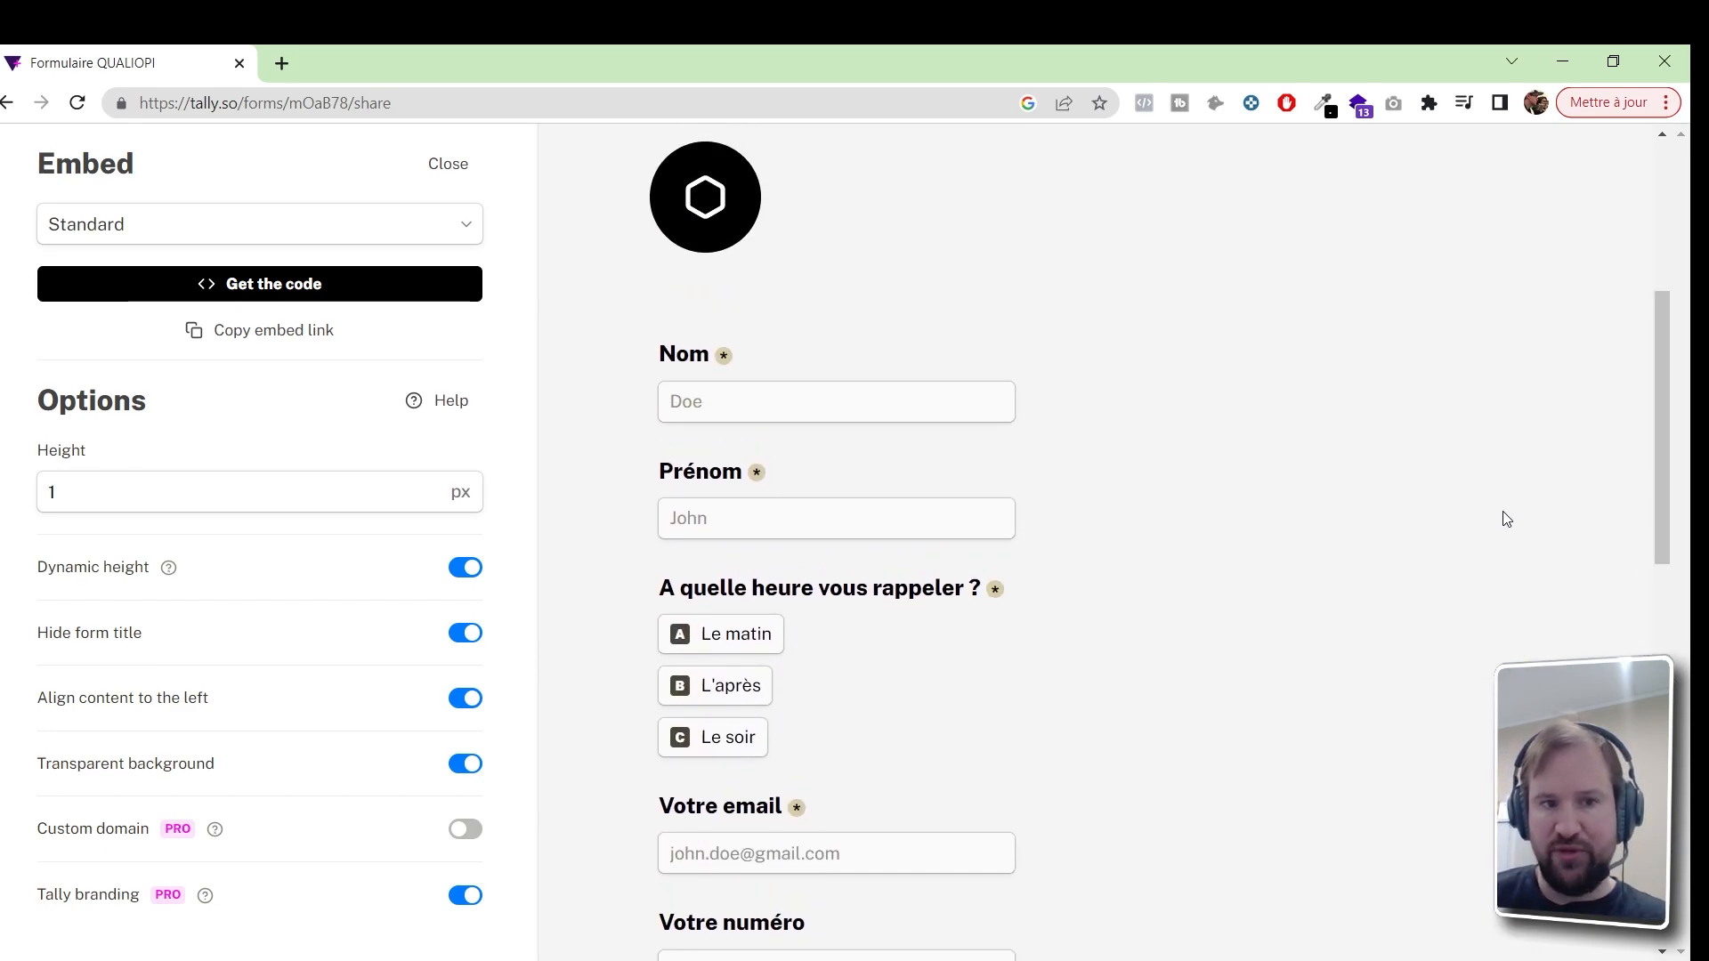
Get the Standard embed code, copy the embed link, and close the Embed panel
left_click(286, 284)
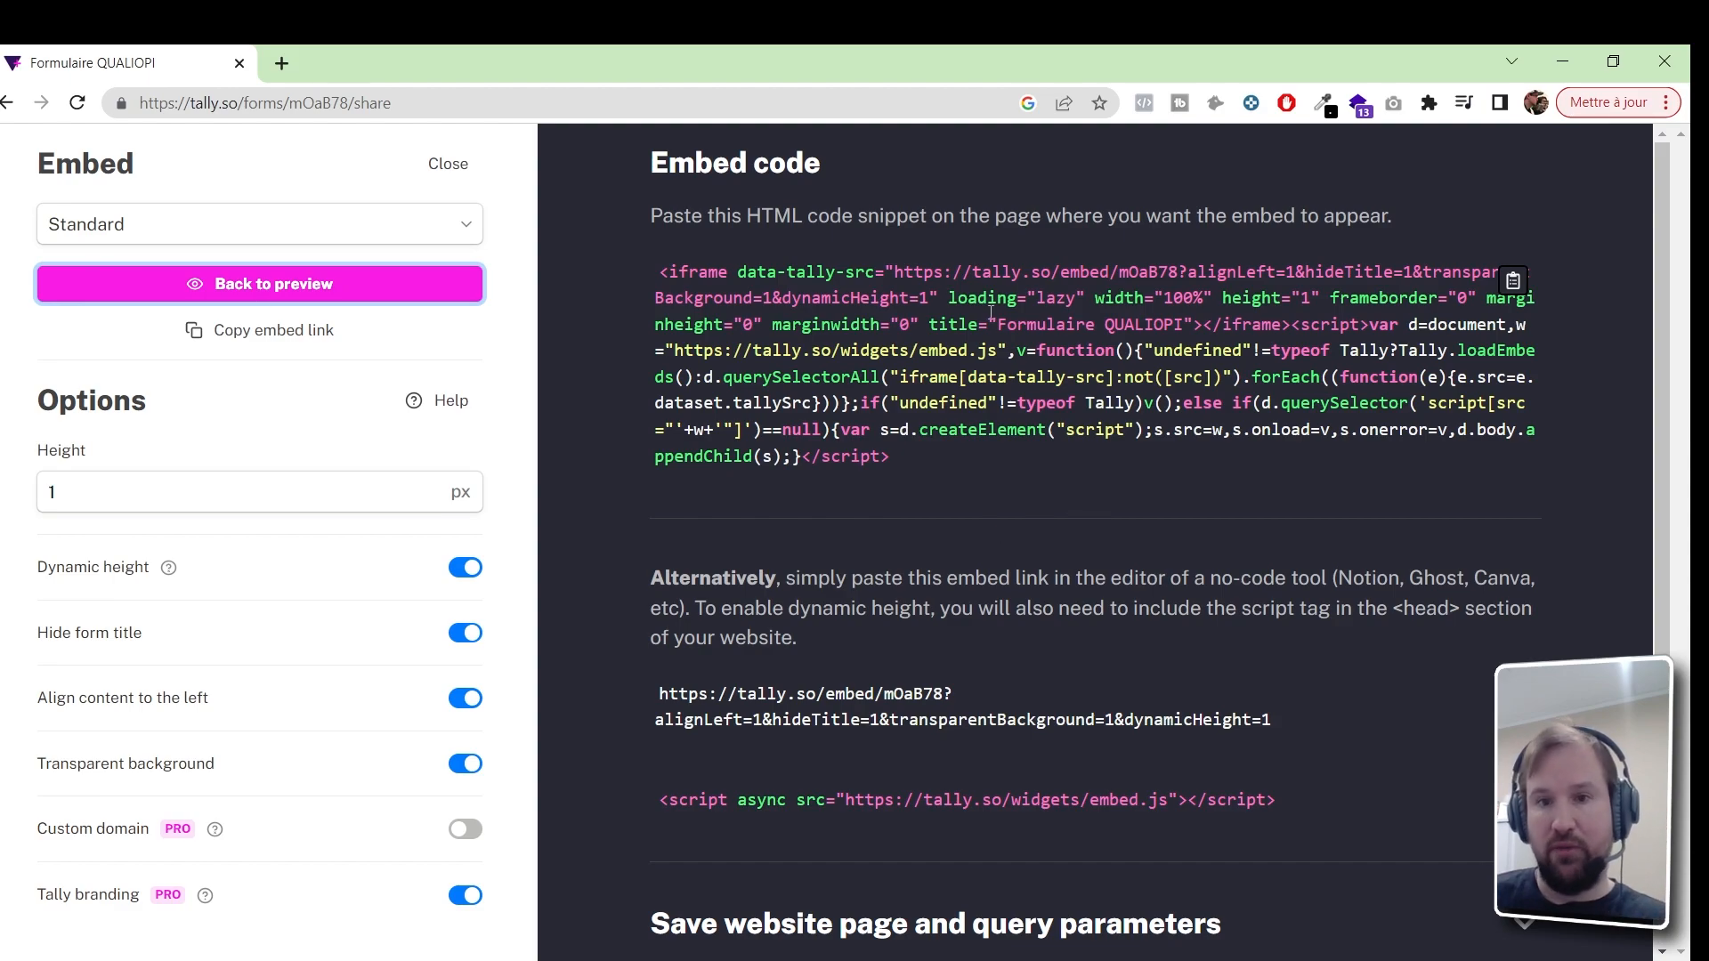
left_click_drag(702, 216, 1413, 229)
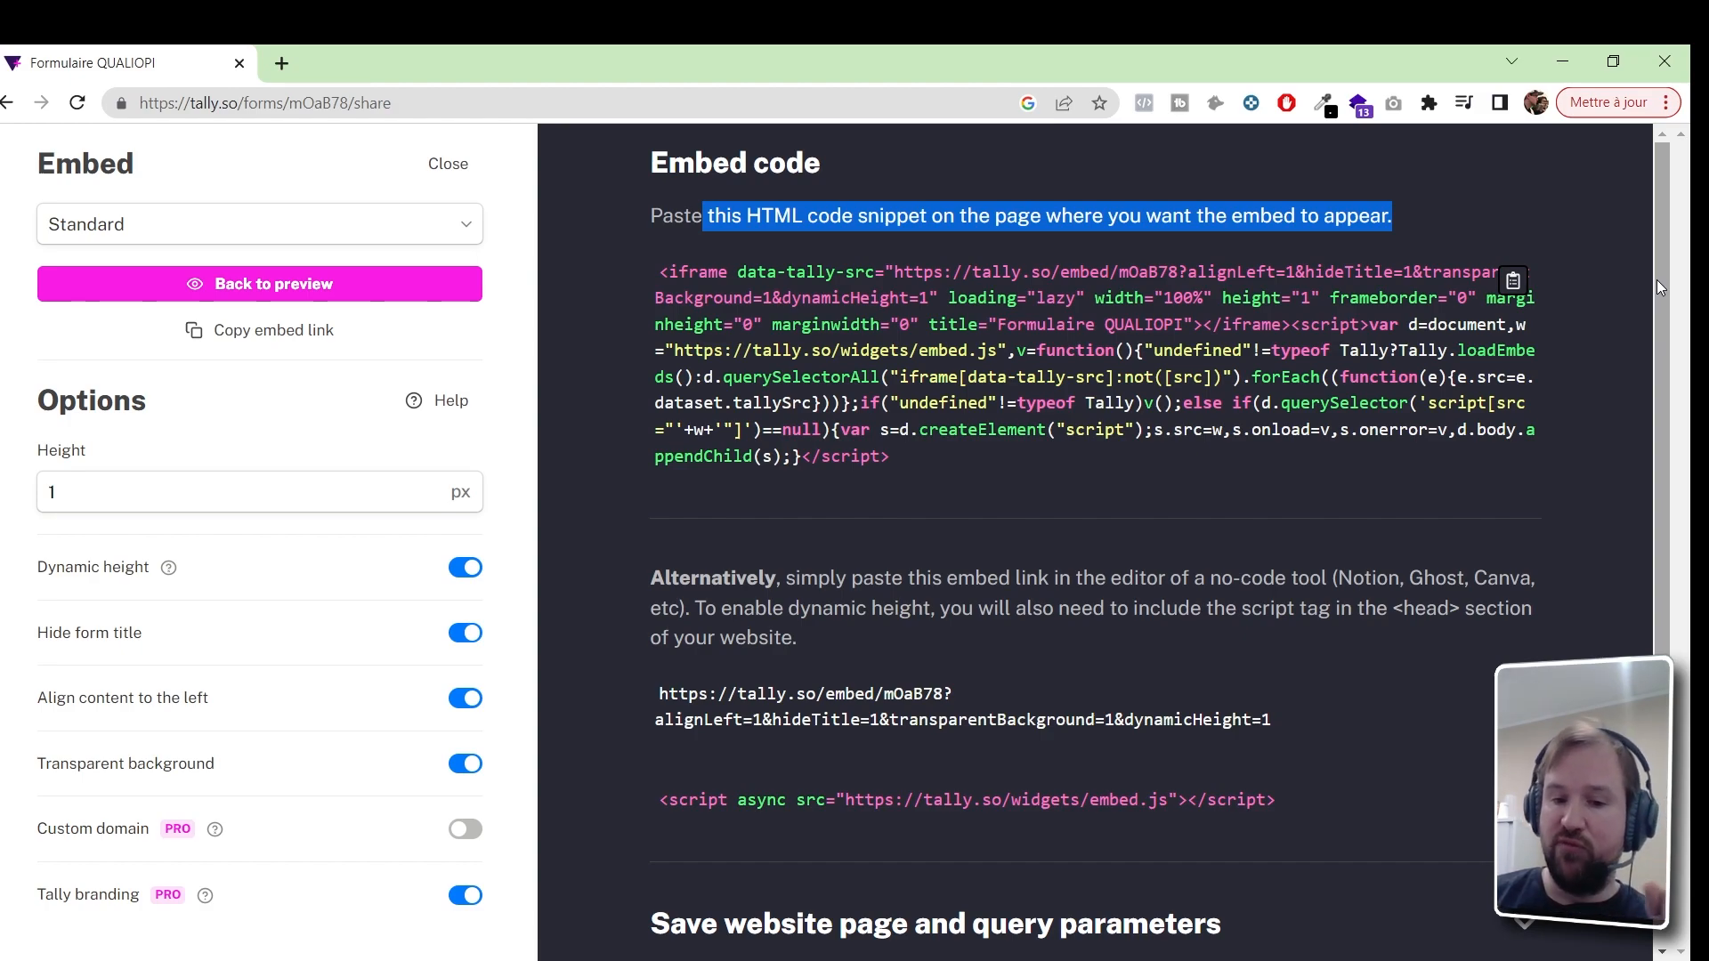
left_click_drag(1658, 286, 1657, 420)
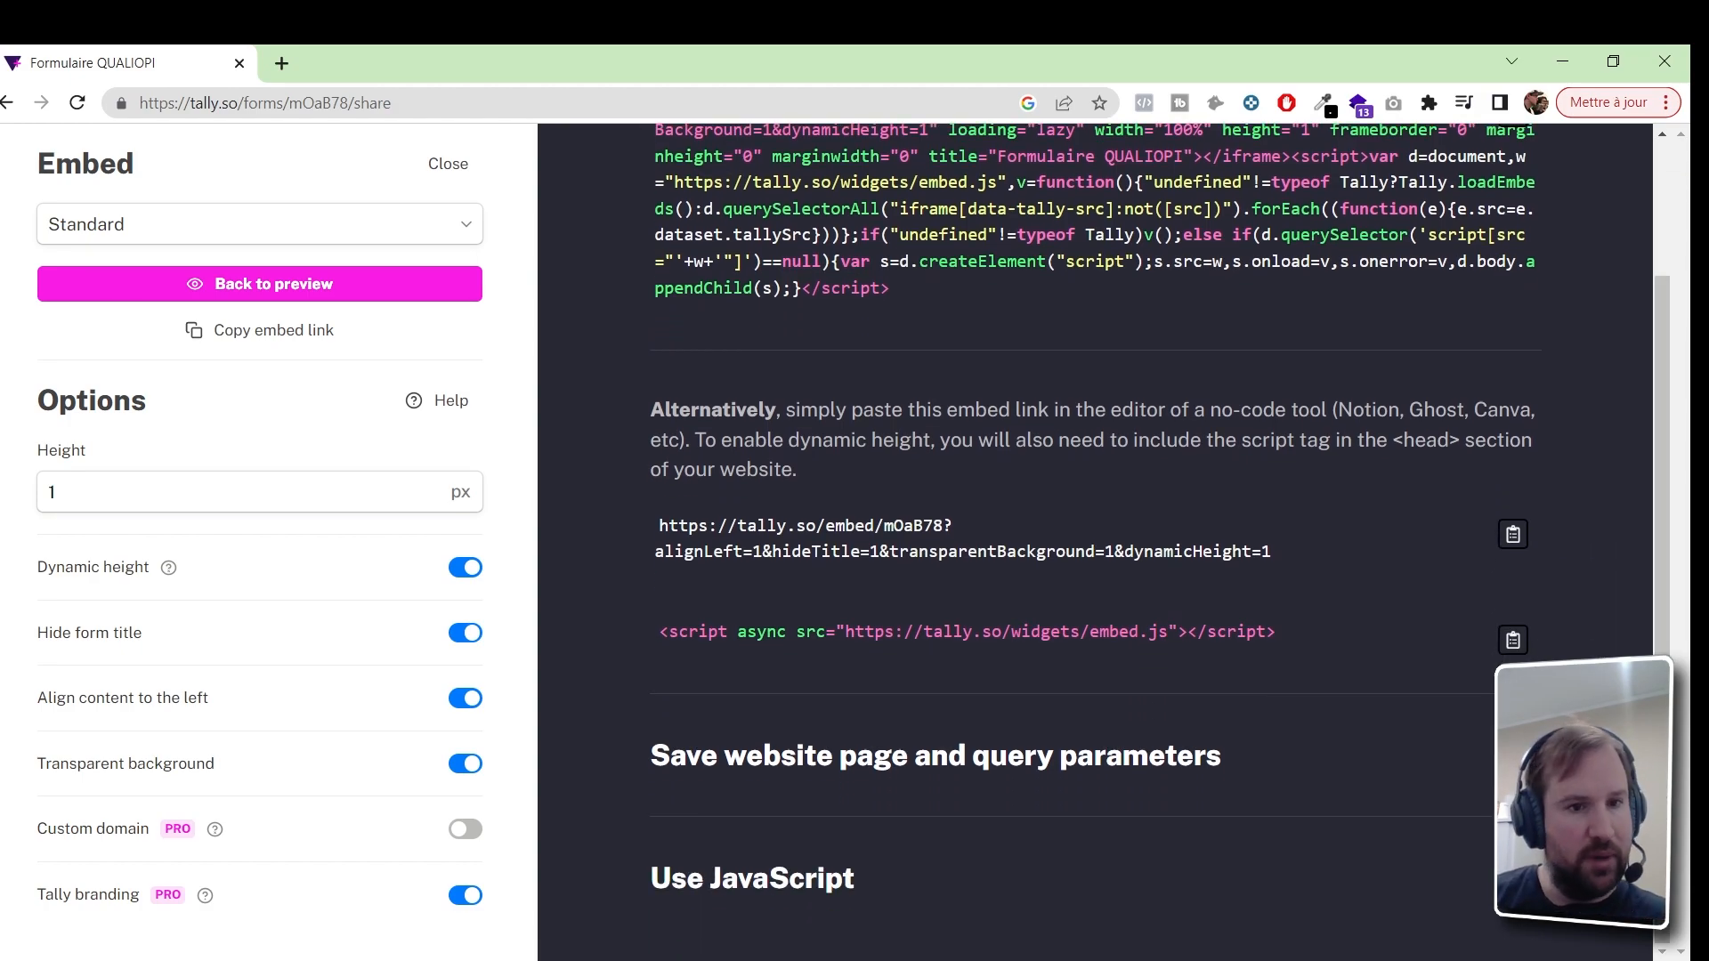
left_click(252, 335)
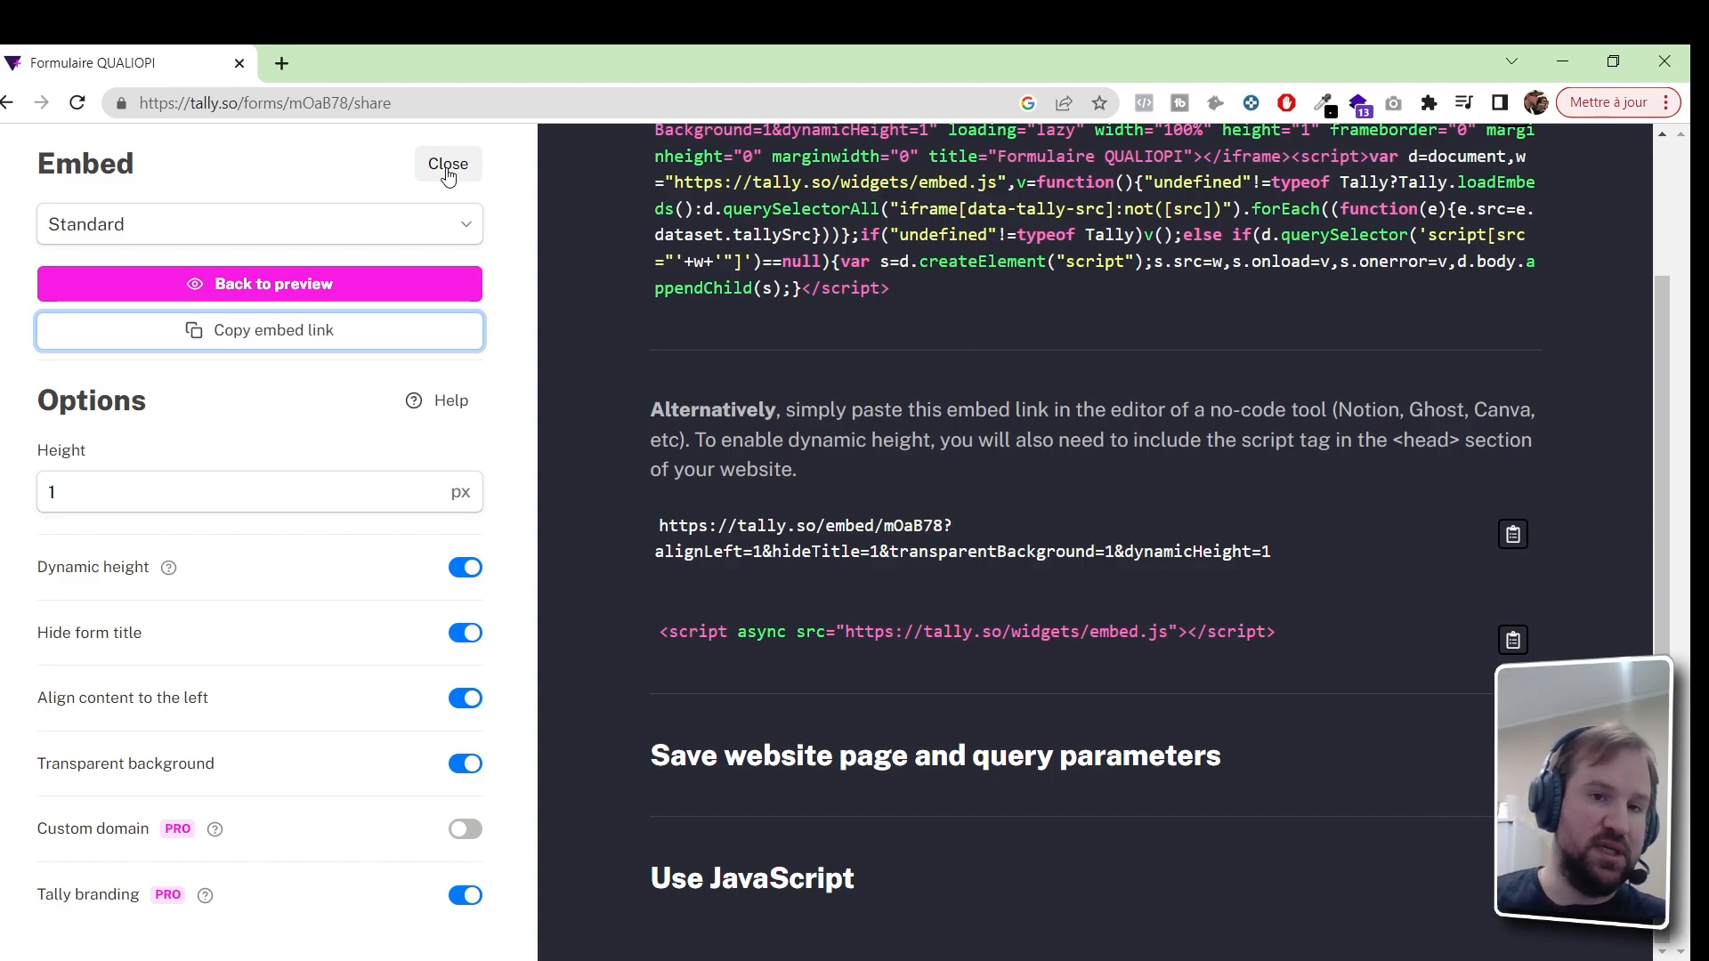
left_click(448, 169)
scroll(857, 642, "up", 5)
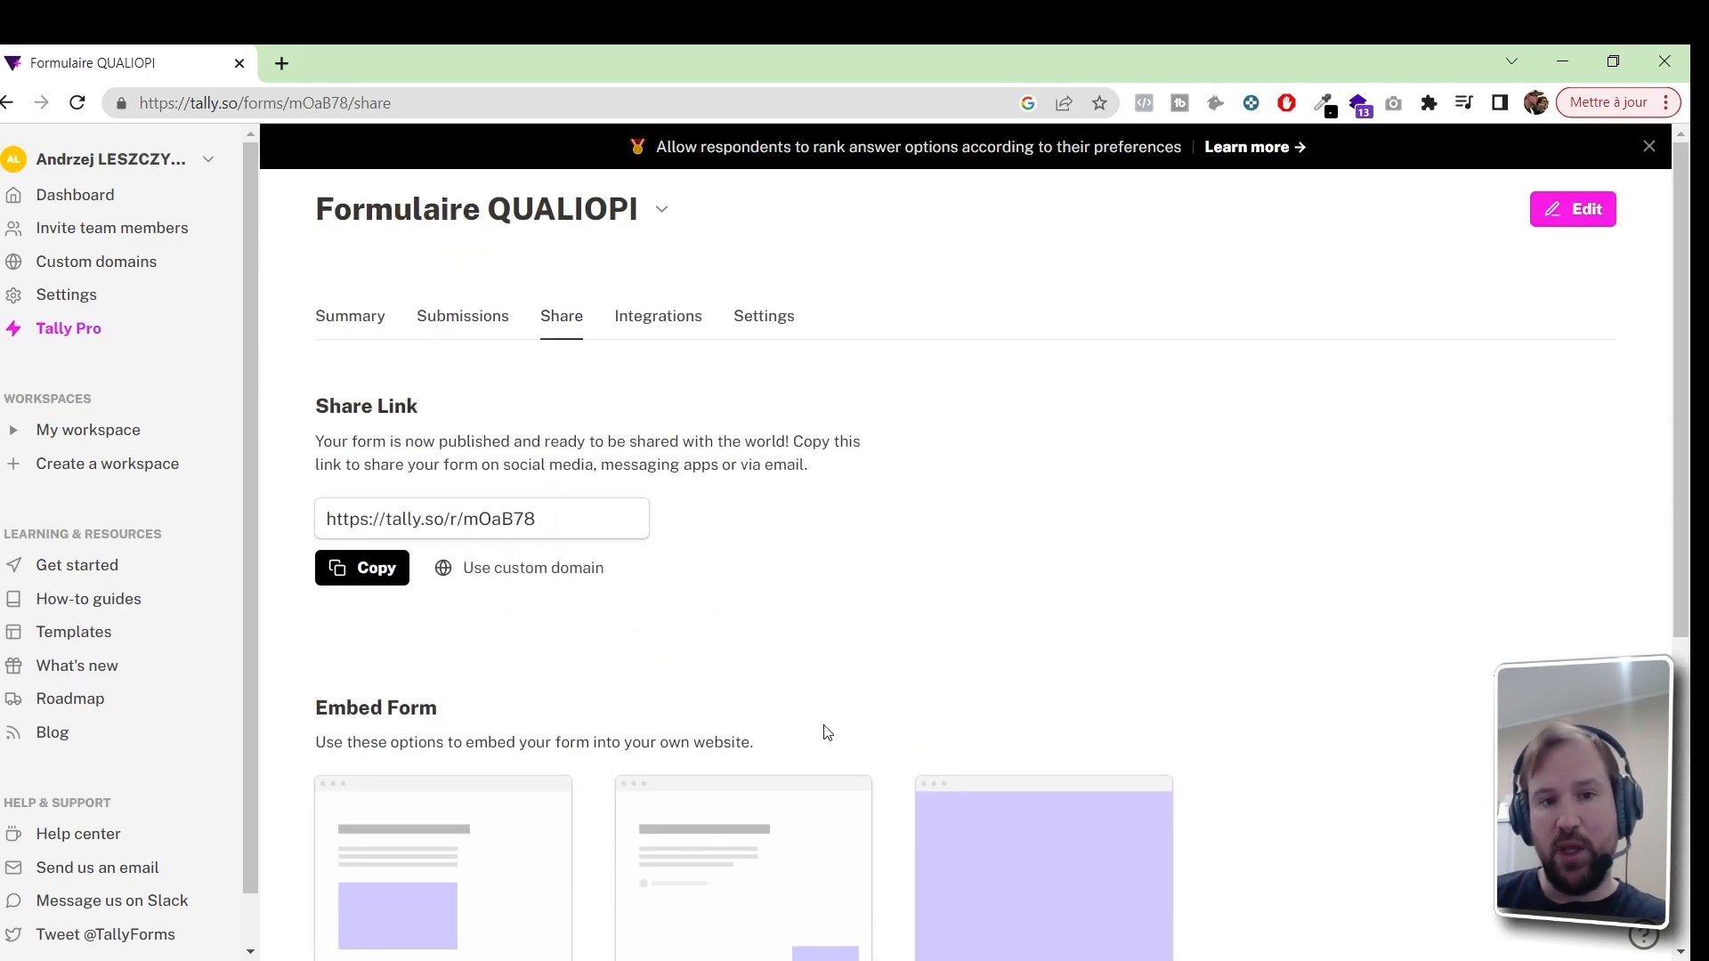
Show Formulaire QUALIOPI's Submissions page, which has no responses yet
left_click(473, 330)
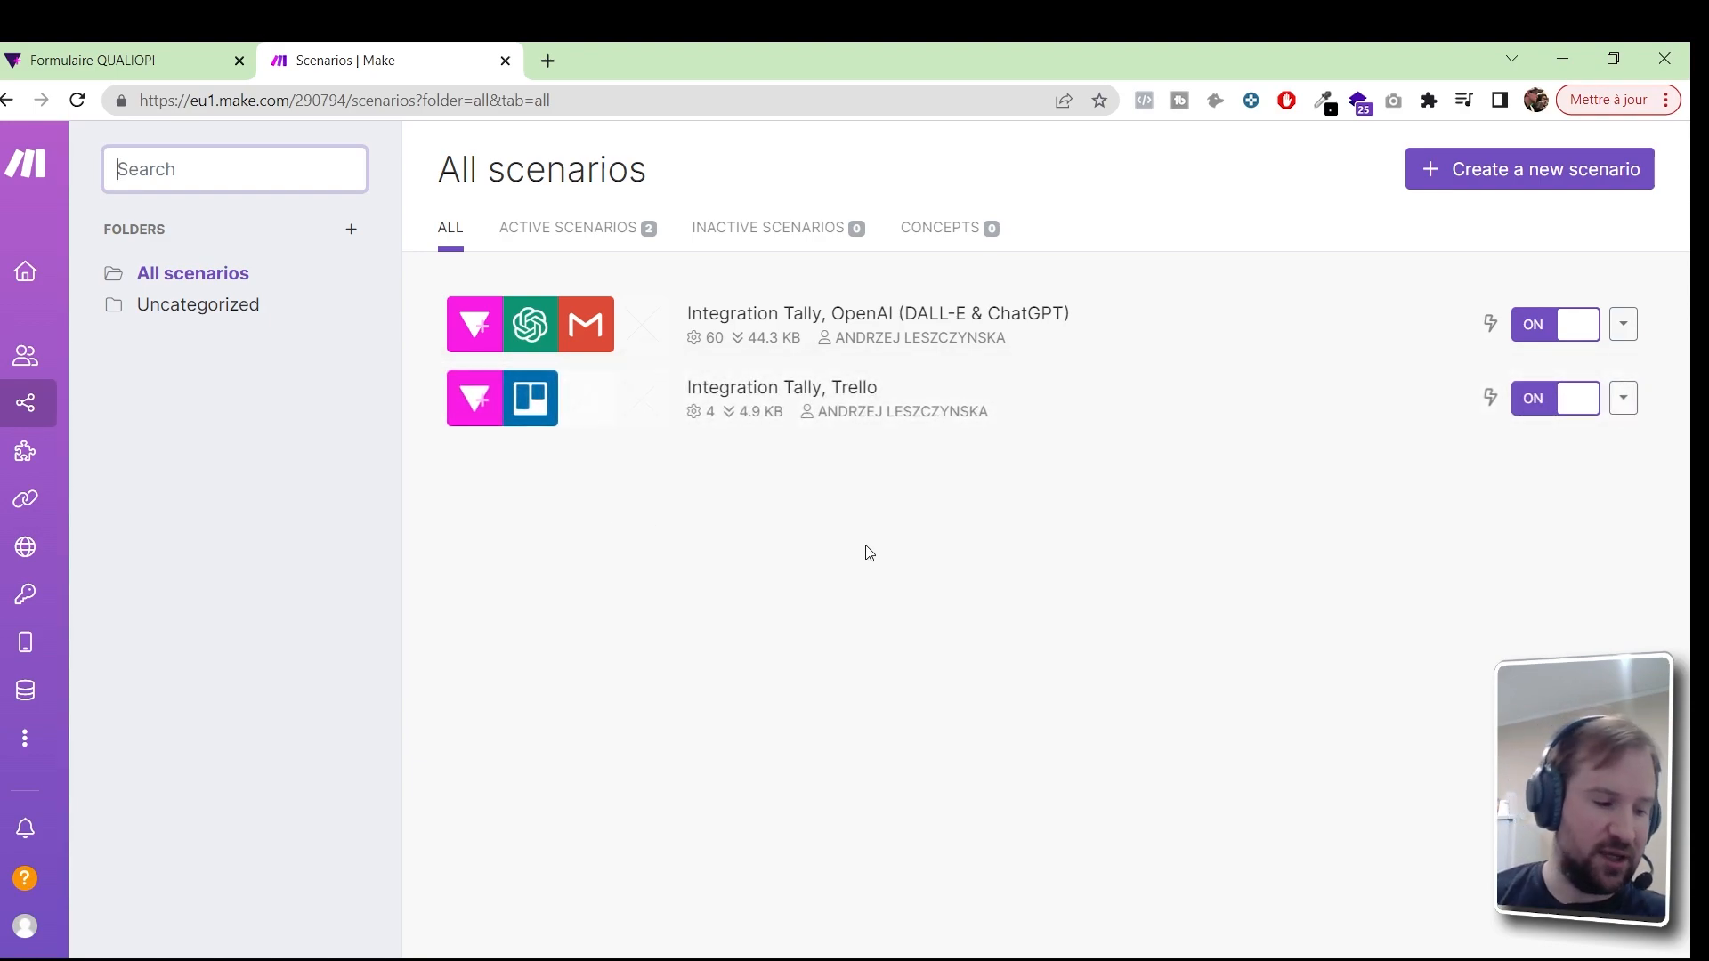
Switch back to the Formulaire QUALIOPI browser tab showing its Submissions page
left_click(806, 543)
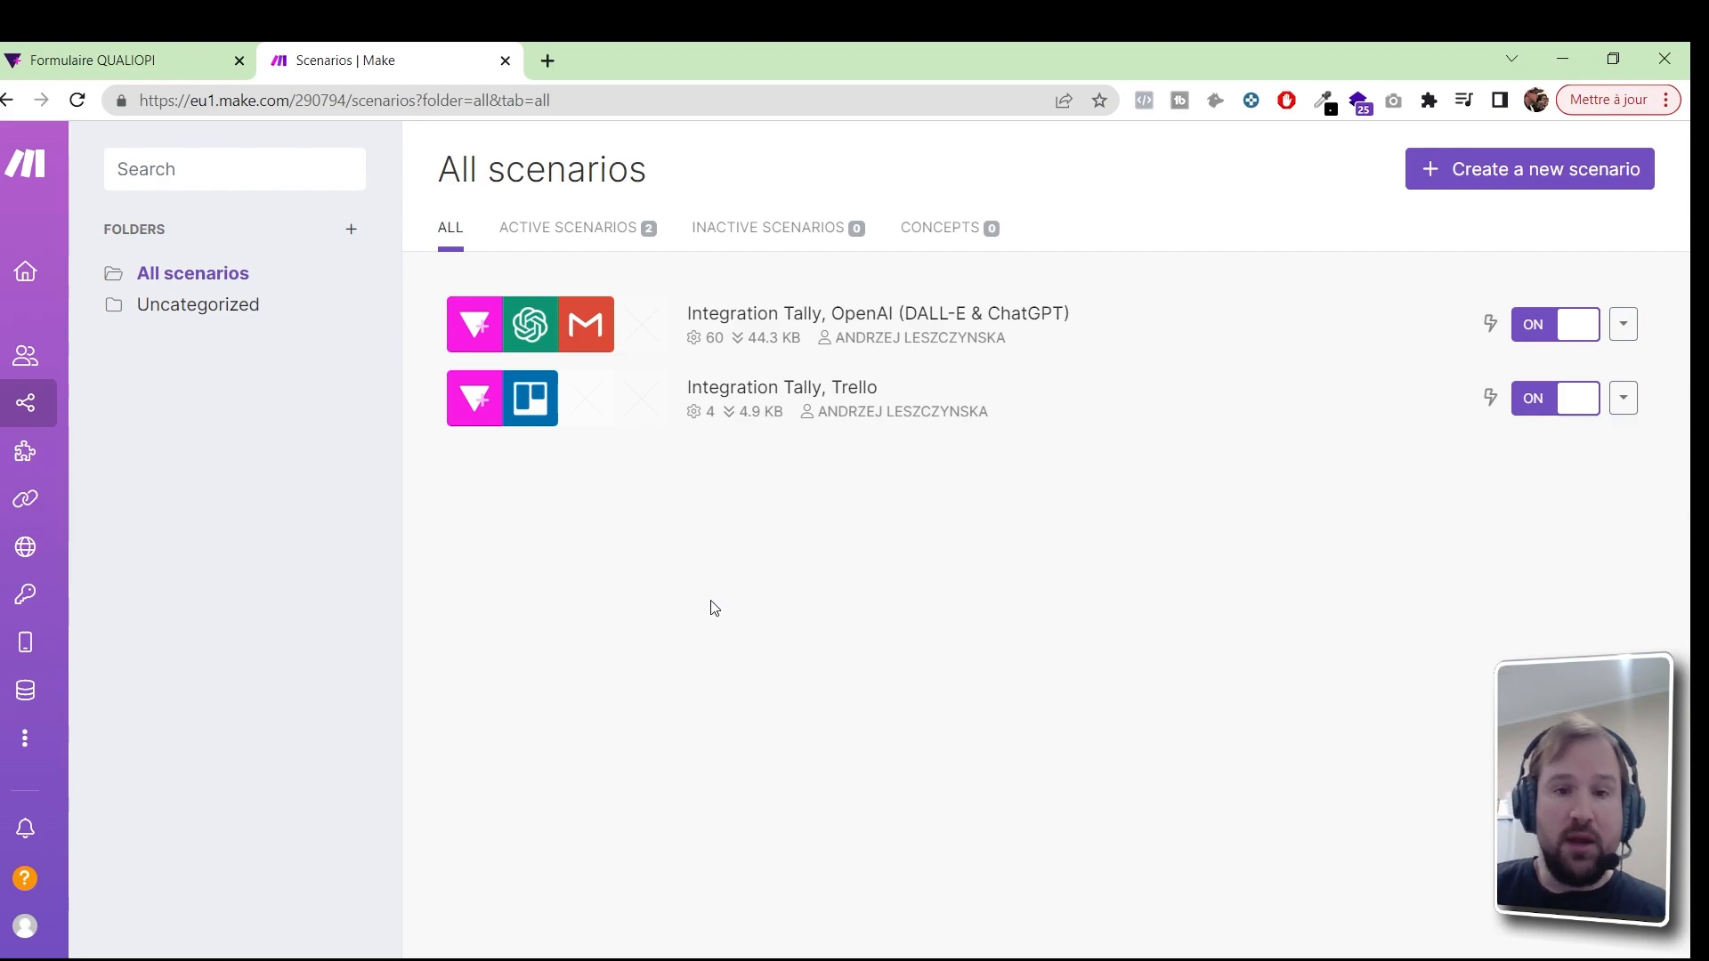
left_click(193, 60)
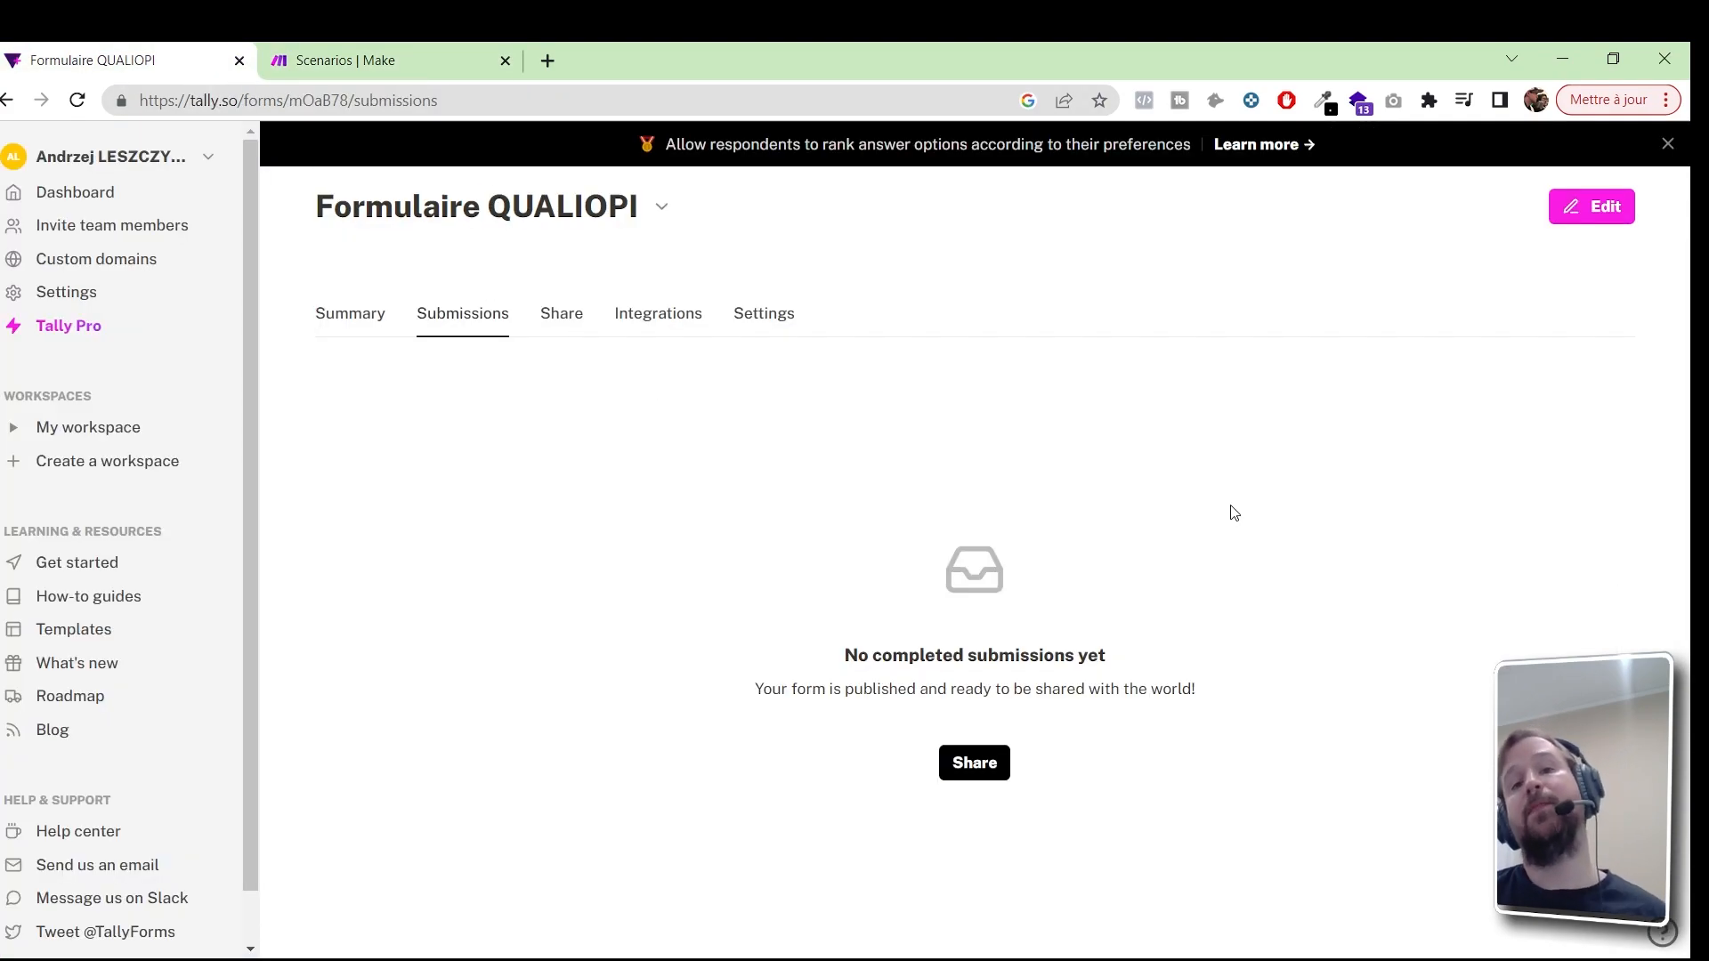